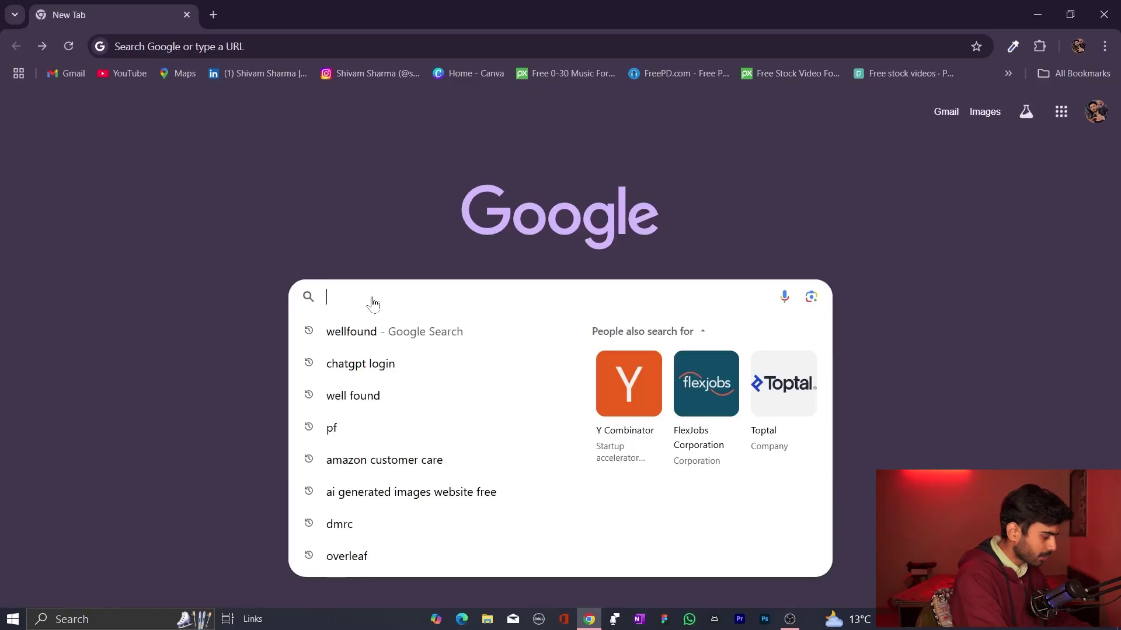
Search Google for "wellfound" and open the Wellfound startup job search site
{"action": "type", "text": "wellfound"}
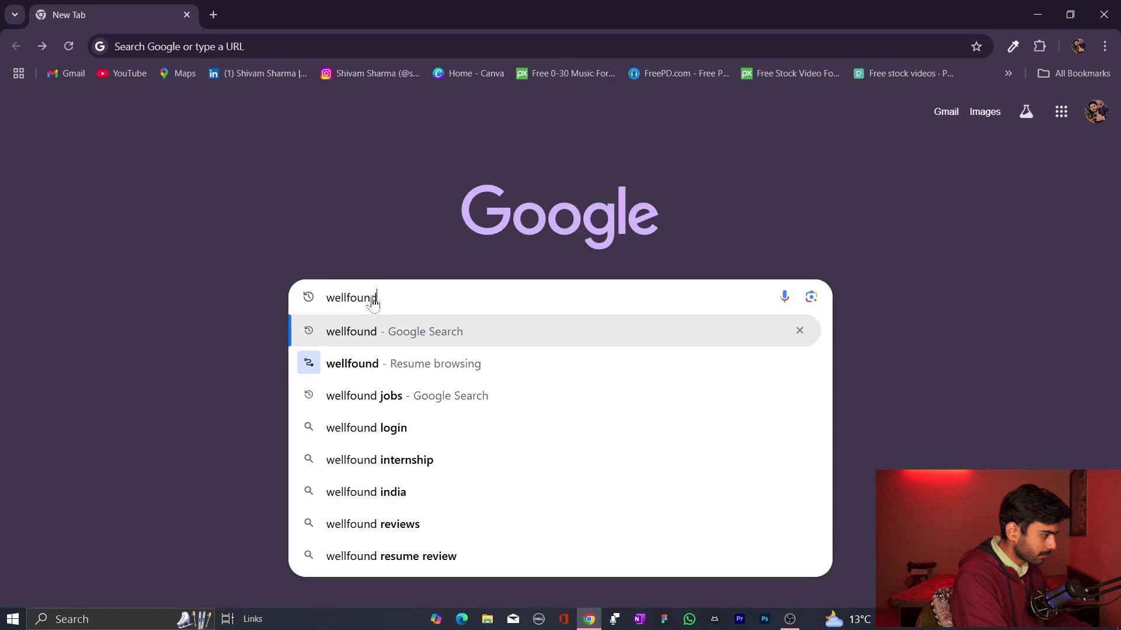
{"action": "key", "text": "Return"}
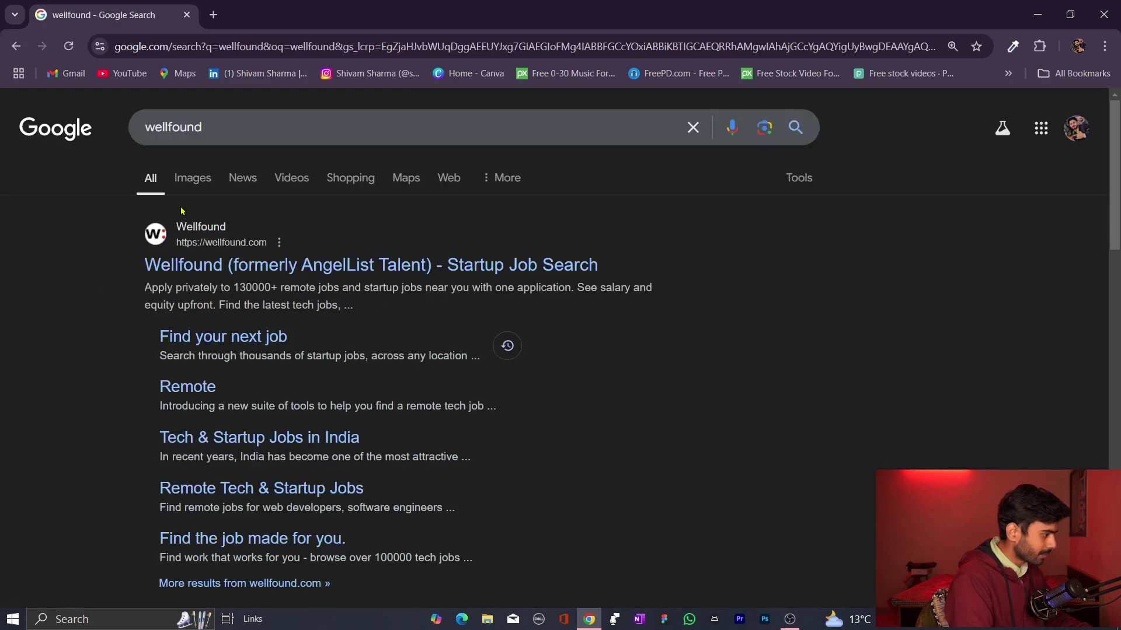
{"action": "left_click", "coordinate": [197, 274]}
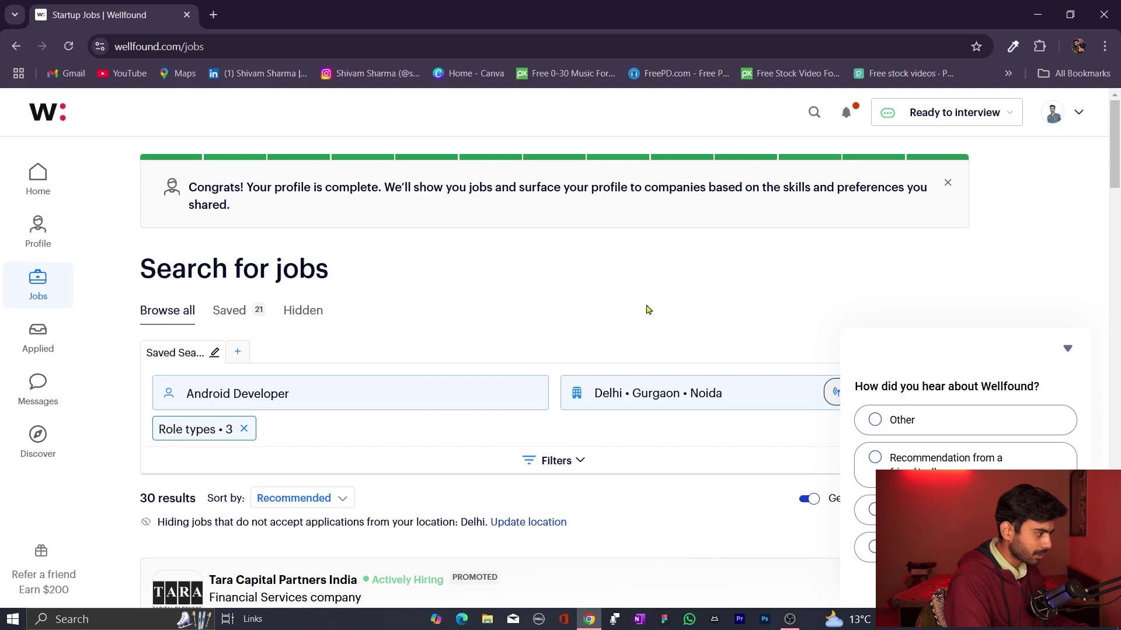
{"action": "left_click", "coordinate": [1075, 119]}
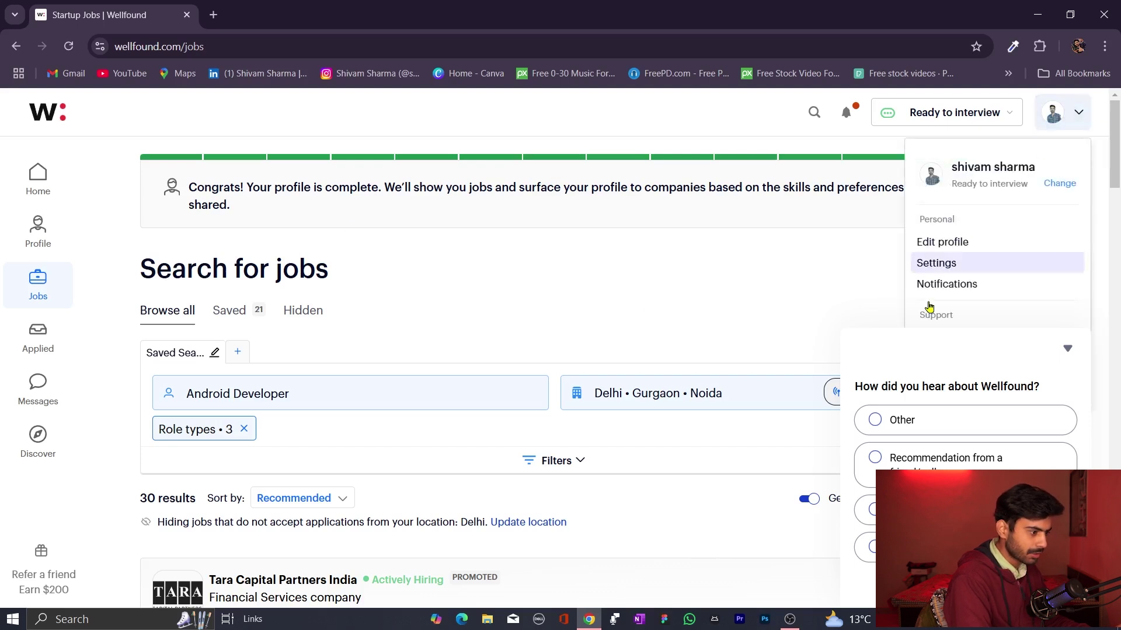
{"action": "left_click", "coordinate": [623, 293]}
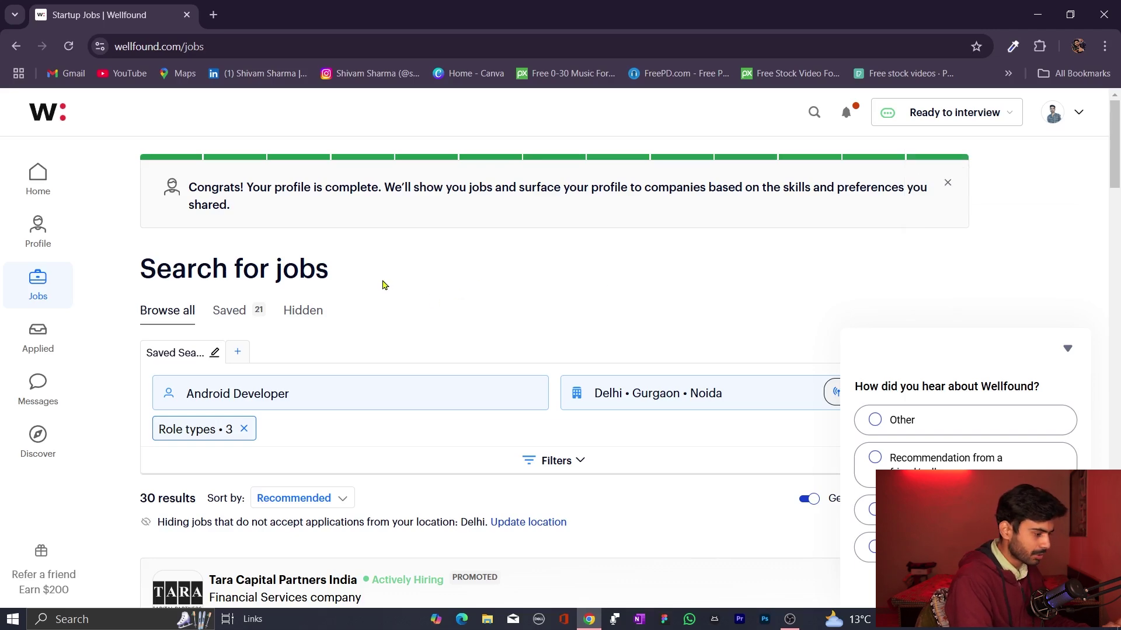
{"action": "scroll", "coordinate": [491, 518], "scroll_direction": "down", "scroll_amount": 4}
{"action": "scroll", "coordinate": [490, 517], "scroll_direction": "up", "scroll_amount": 4}
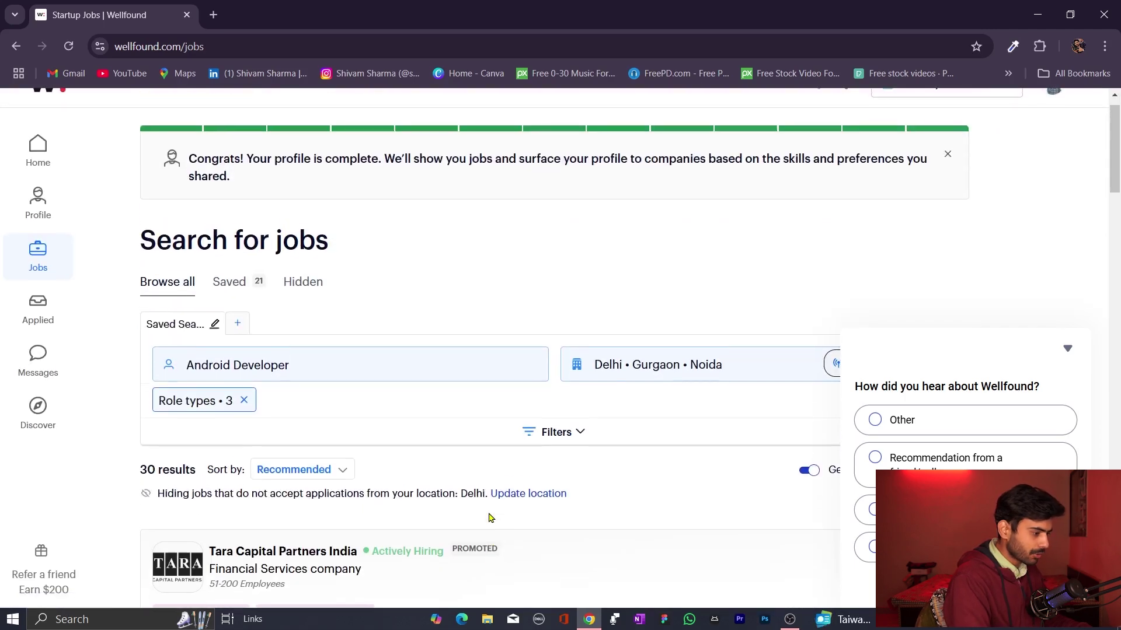
Dismiss the survey pop-up and clear the role types filter and the Android Developer job title from the saved search
{"action": "left_click", "coordinate": [1067, 351]}
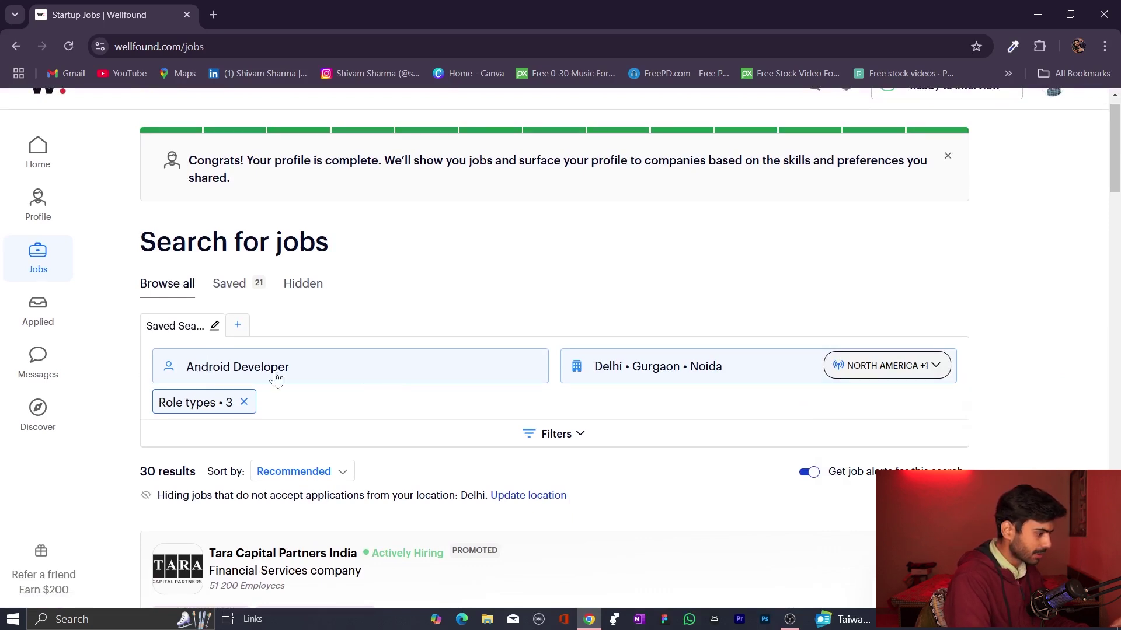
{"action": "left_click", "coordinate": [245, 407]}
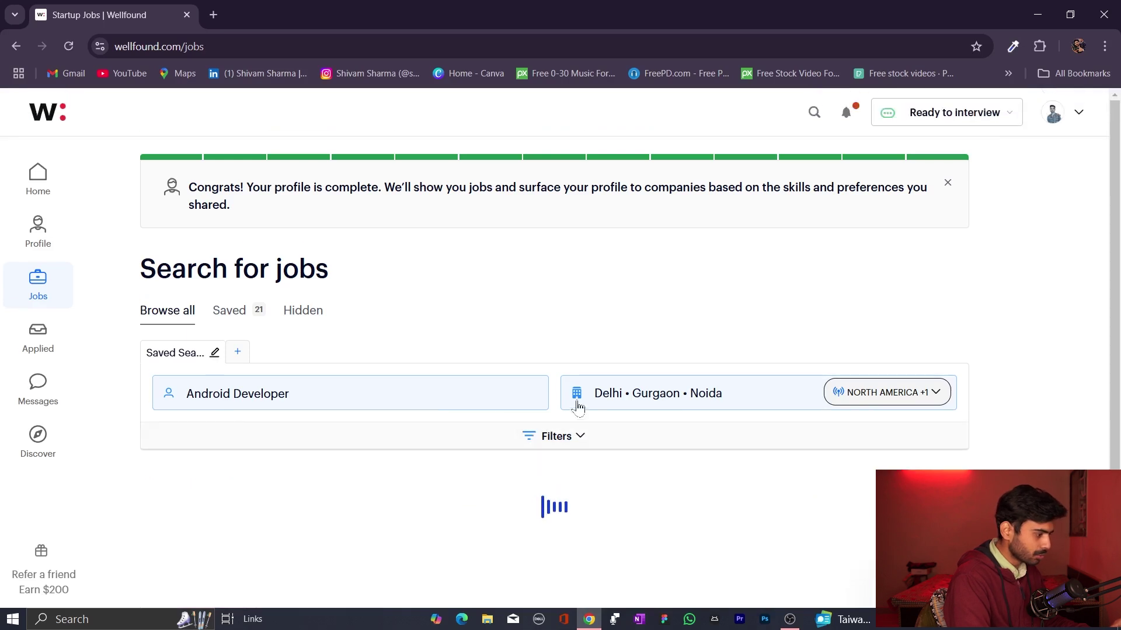
{"action": "left_click", "coordinate": [868, 395]}
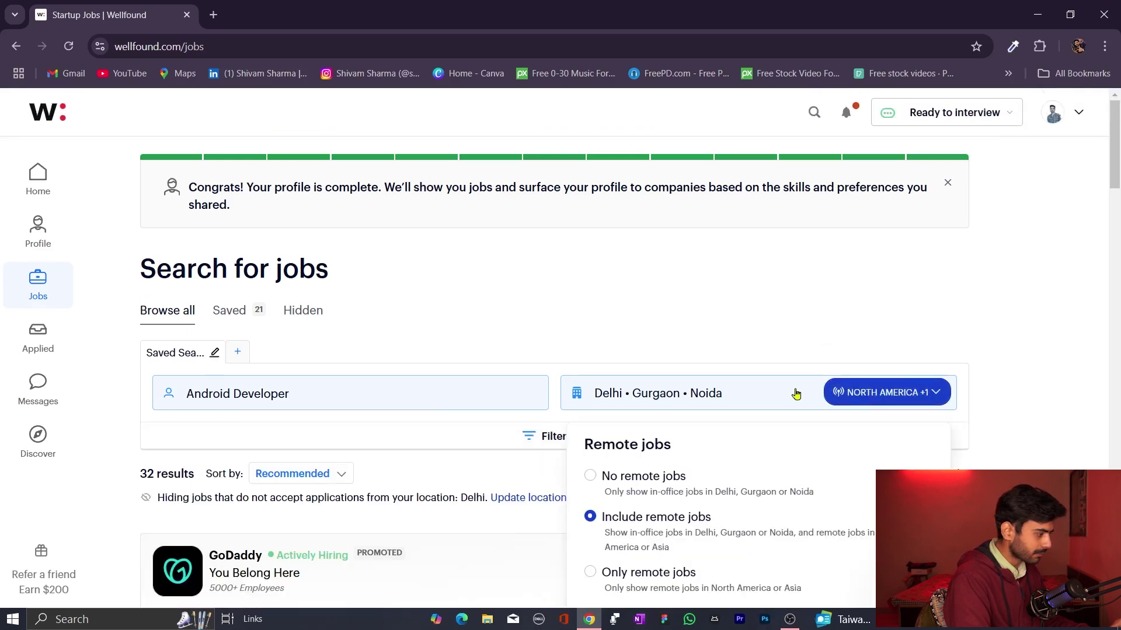
{"action": "left_click", "coordinate": [327, 397]}
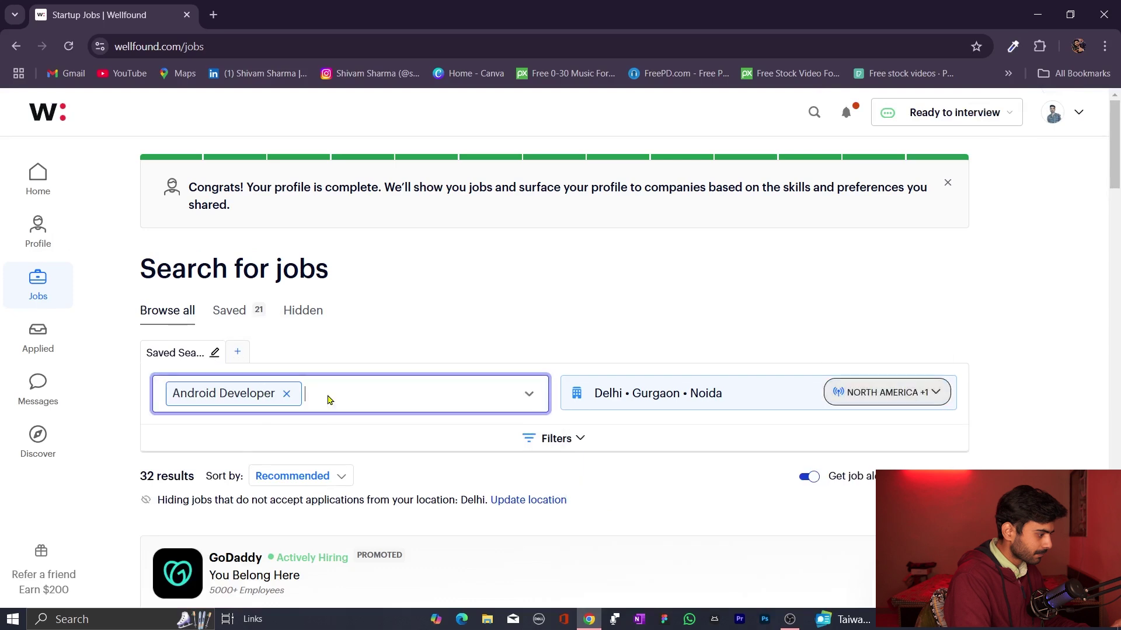
{"action": "left_click", "coordinate": [286, 394]}
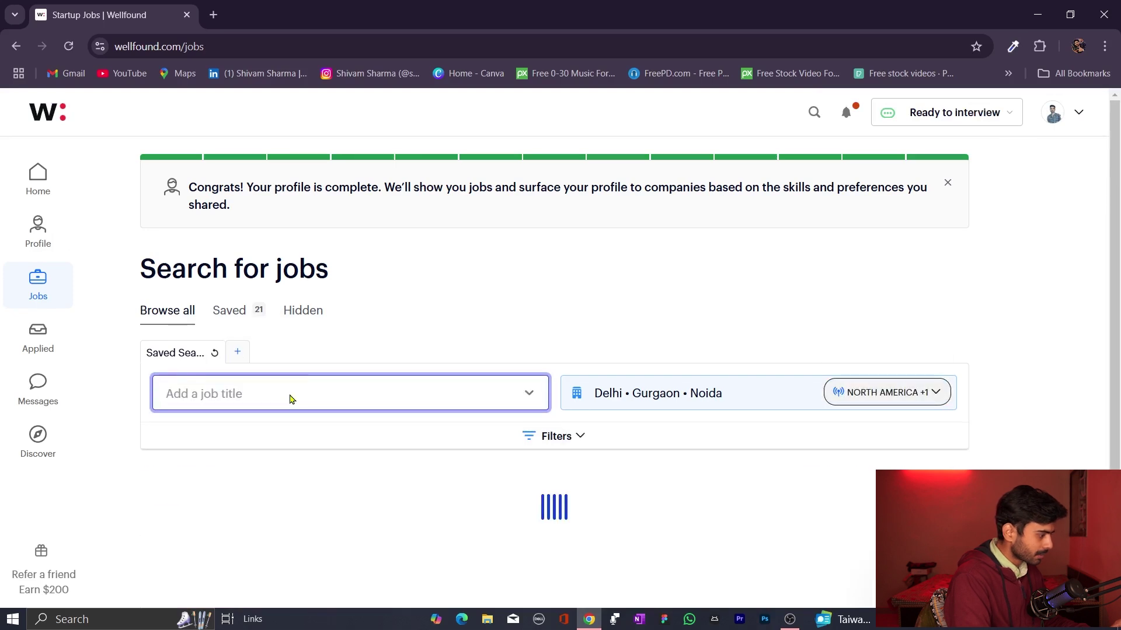
Remove the Noida, Gurgaon and Delhi locations from the job search
{"action": "left_click", "coordinate": [762, 405]}
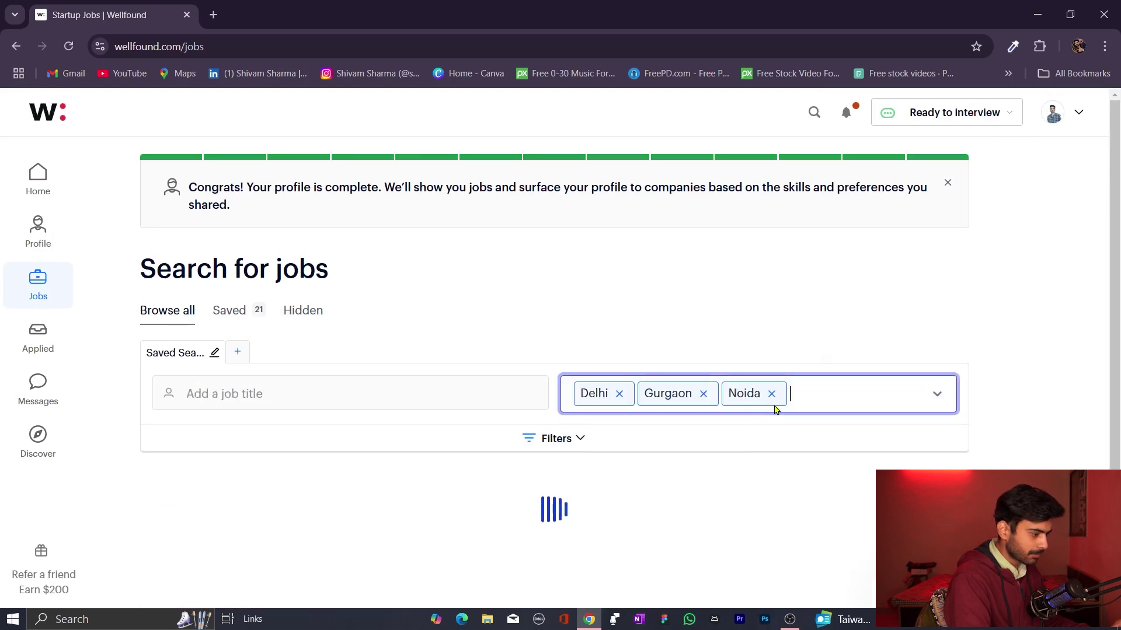
{"action": "left_click", "coordinate": [772, 397]}
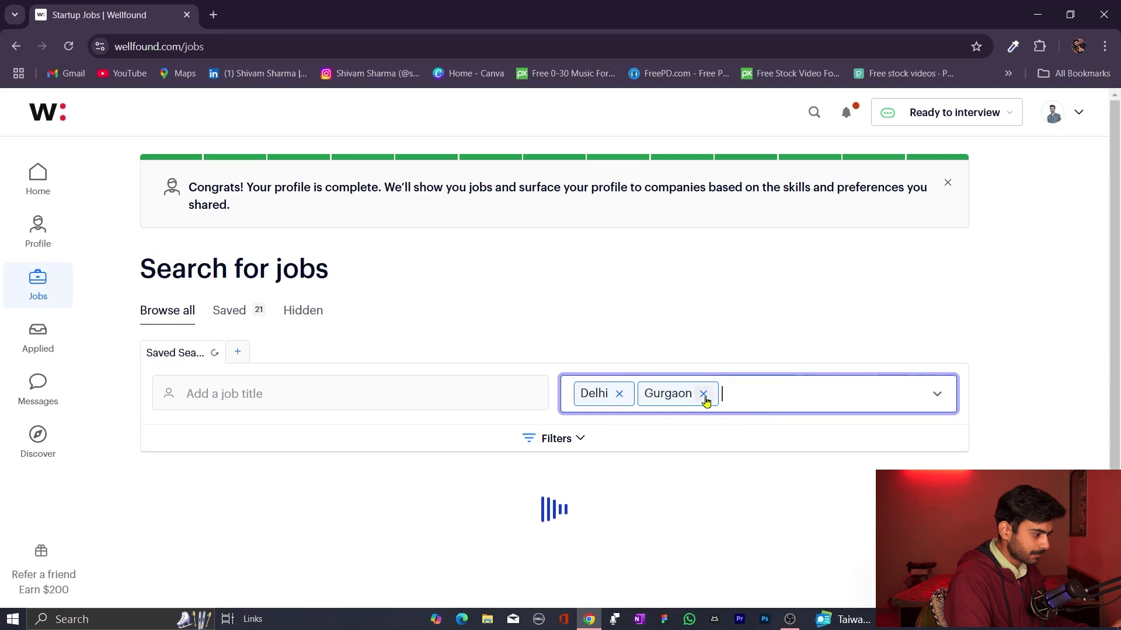
{"action": "left_click", "coordinate": [703, 395]}
{"action": "left_click", "coordinate": [618, 395]}
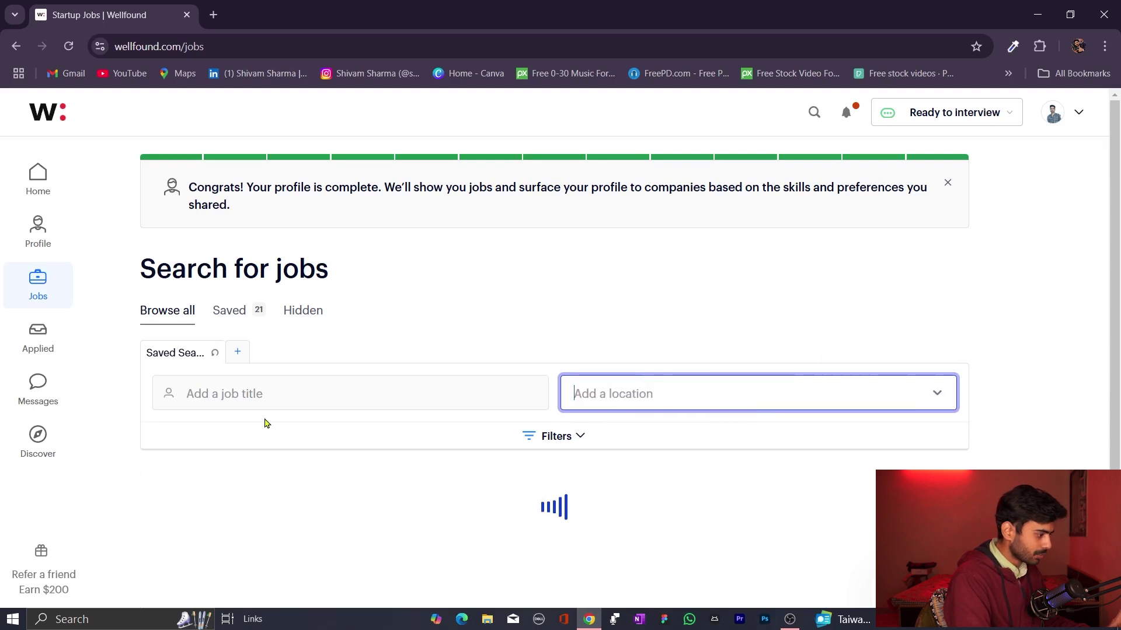
Set the job title of the search to "React Native Developer"
{"action": "left_click", "coordinate": [222, 401]}
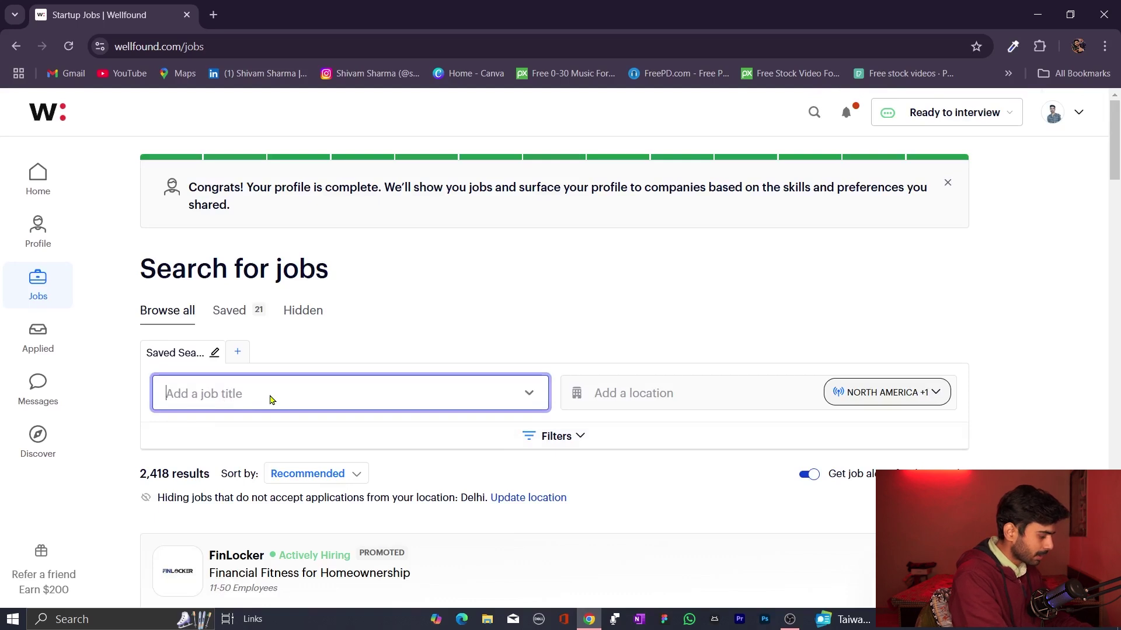
{"action": "type", "text": "w"}
{"action": "key", "text": "BackSpace"}
{"action": "type", "text": "React Native Developer"}
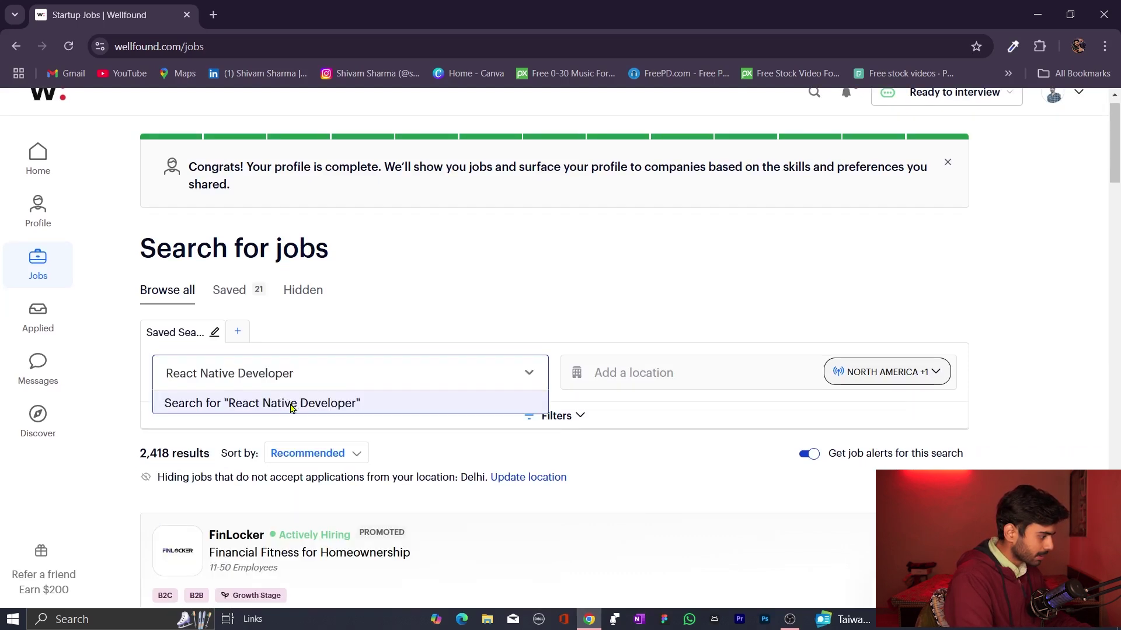
{"action": "left_click", "coordinate": [291, 403]}
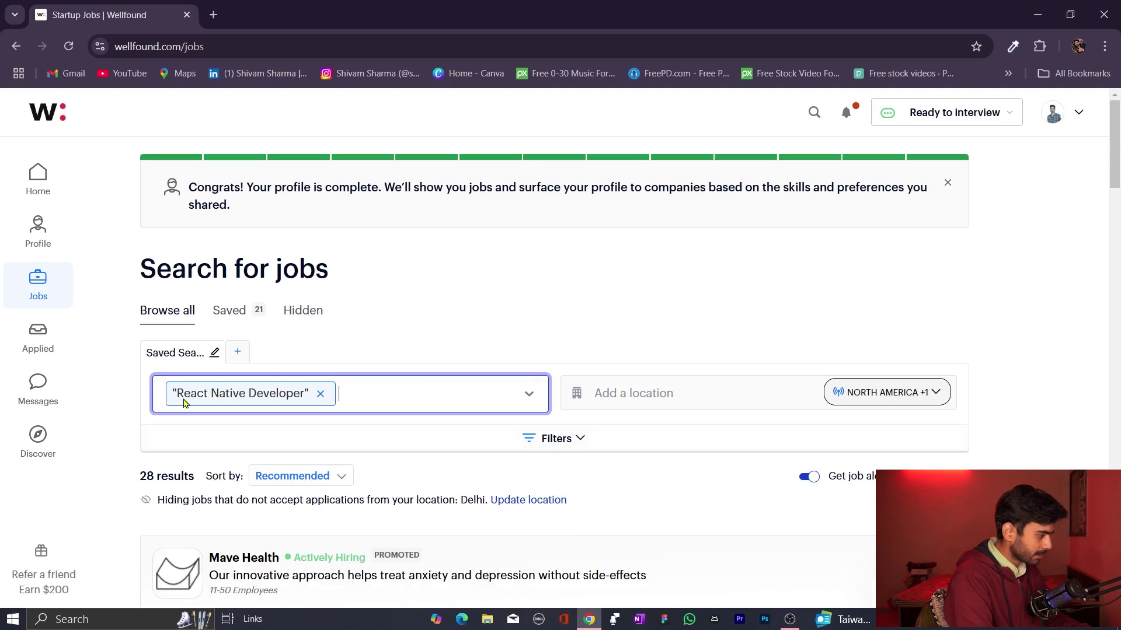
Add Noida (Uttar Pradesh), Gurgaon and Delhi (India) as the locations of the job search
{"action": "left_click", "coordinate": [650, 395]}
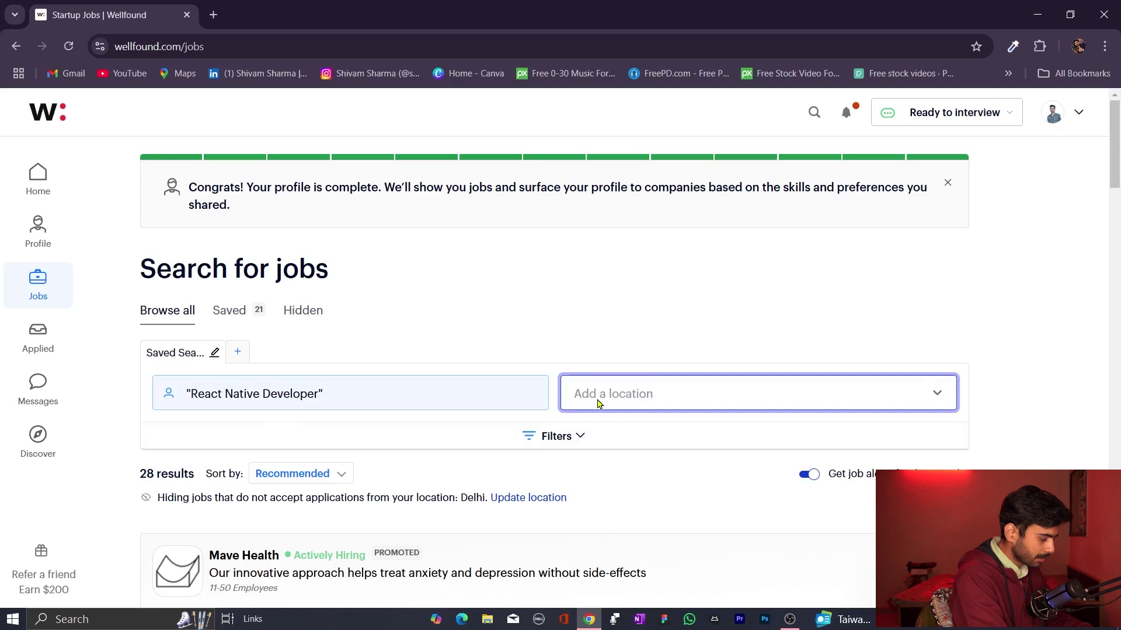
{"action": "type", "text": "Noid"}
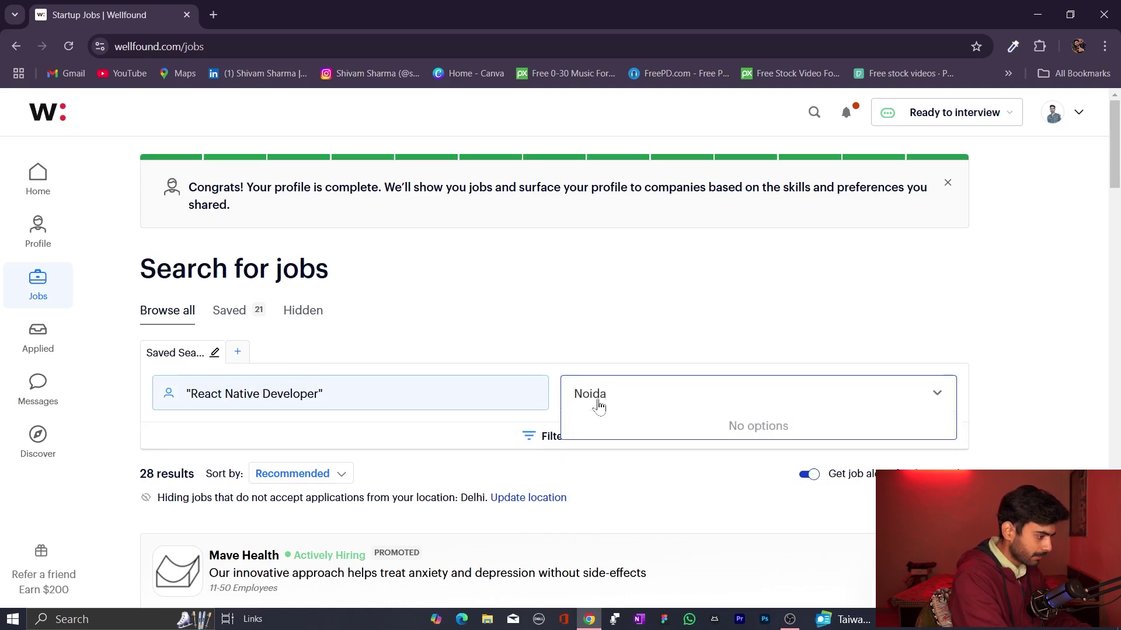
{"action": "type", "text": "a"}
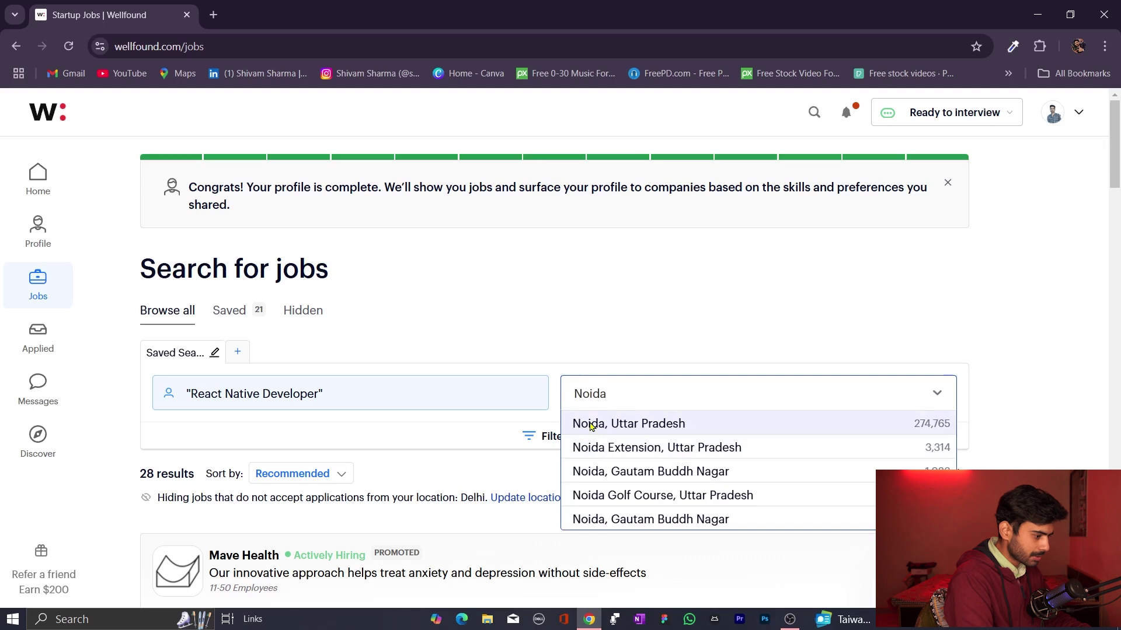
{"action": "left_click", "coordinate": [591, 425]}
{"action": "type", "text": "Gur"}
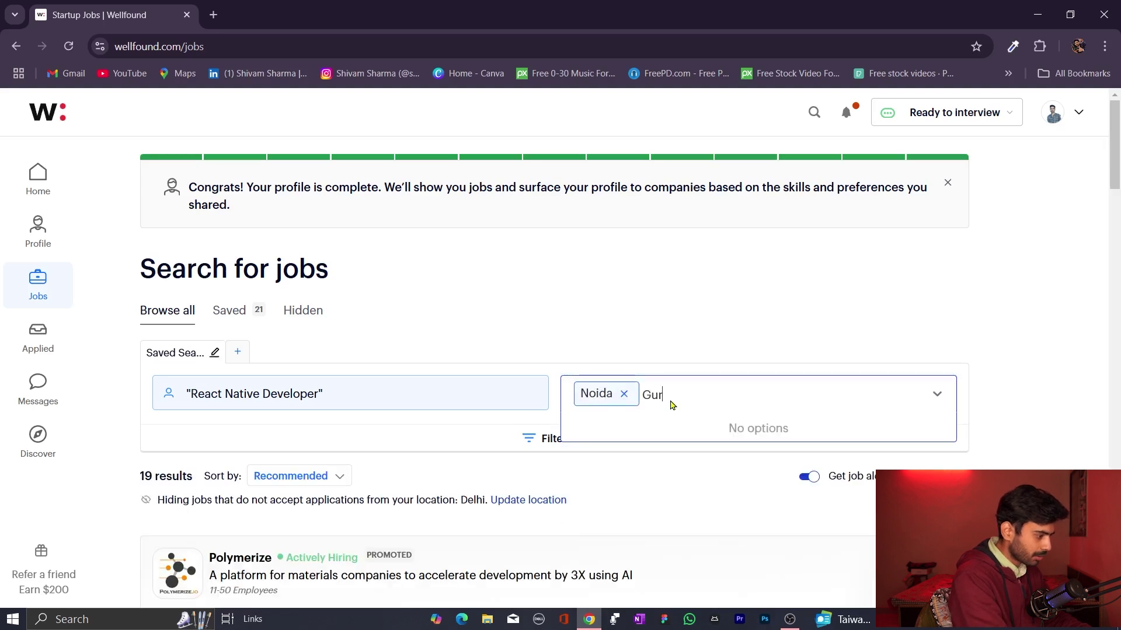
{"action": "left_click", "coordinate": [753, 425]}
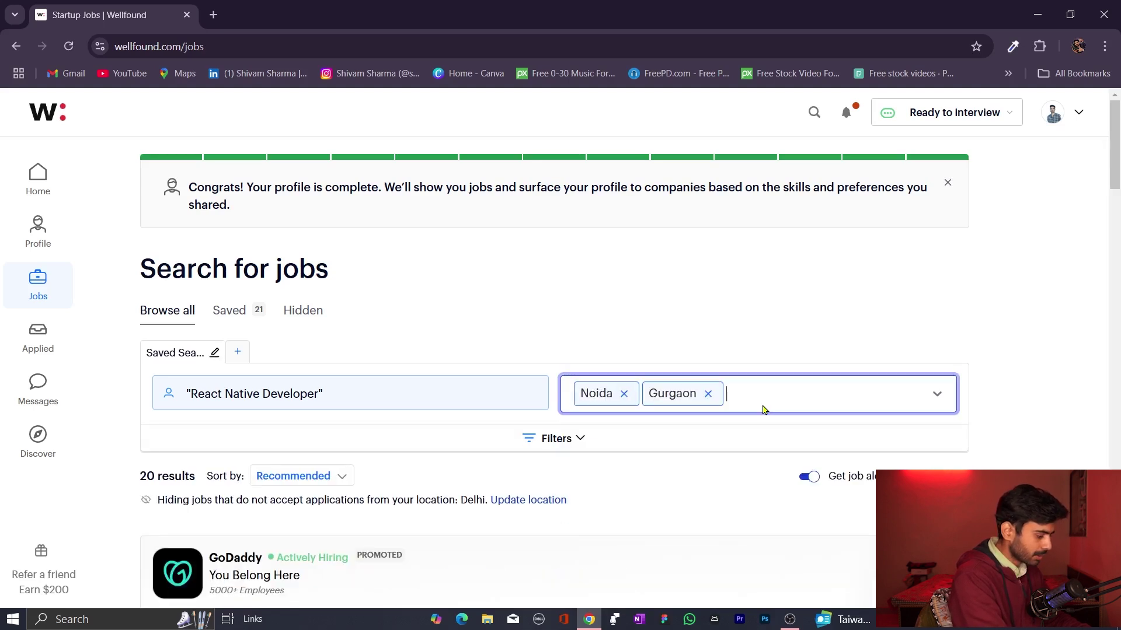
{"action": "type", "text": "Delhi"}
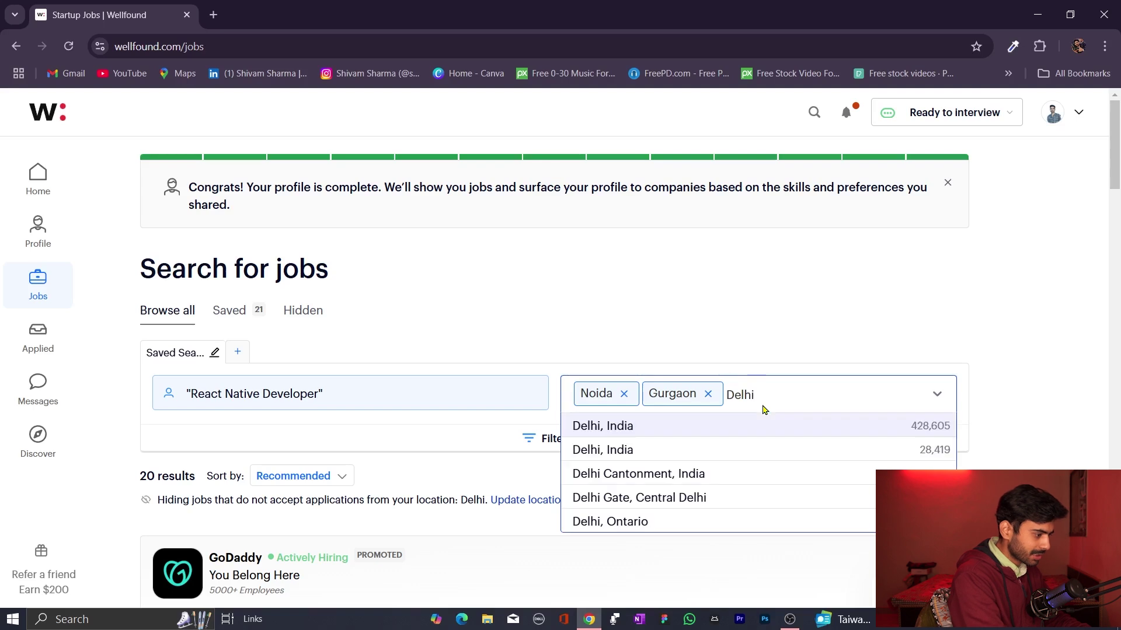
{"action": "left_click", "coordinate": [737, 432]}
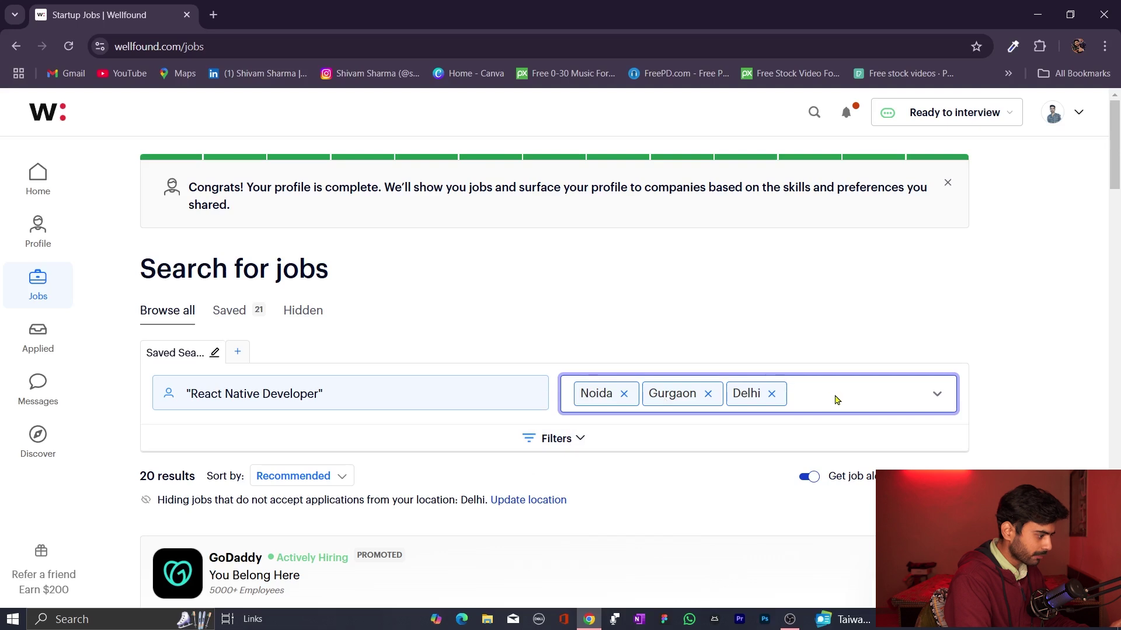
Open the job filters and examine the salary currency, skills and markets options
{"action": "left_click", "coordinate": [557, 437]}
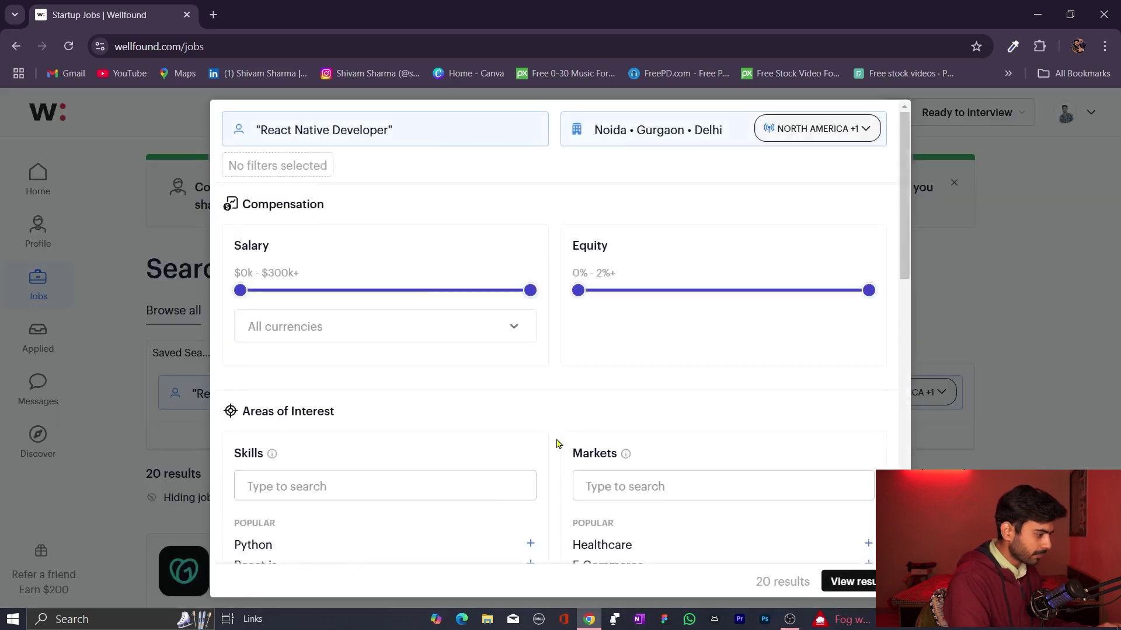
{"action": "left_click", "coordinate": [353, 328]}
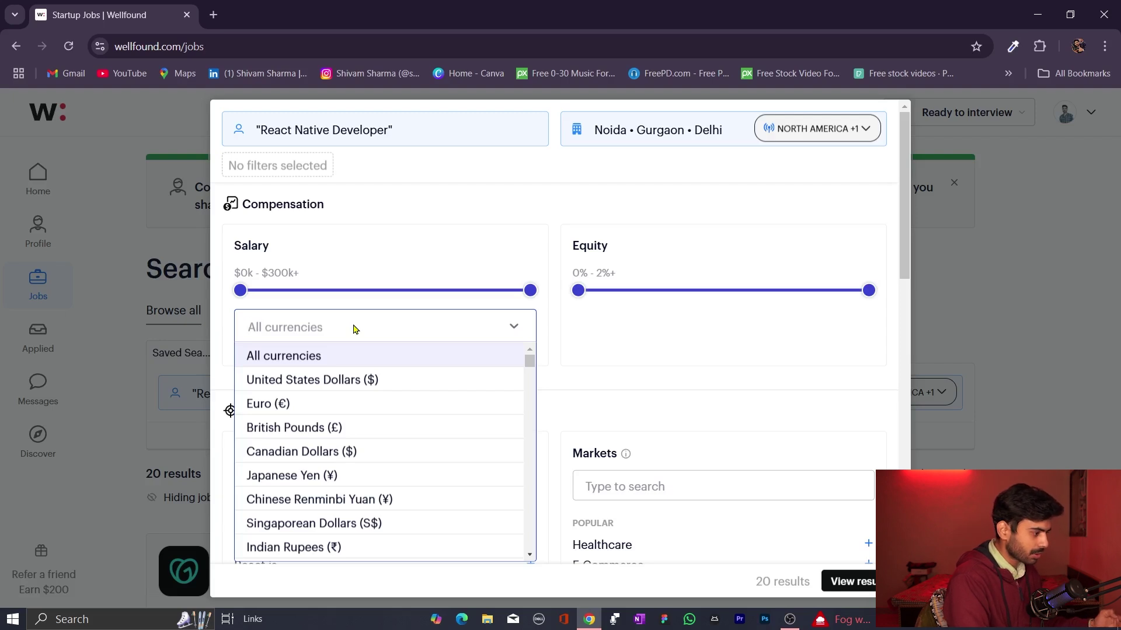
{"action": "left_click", "coordinate": [630, 364]}
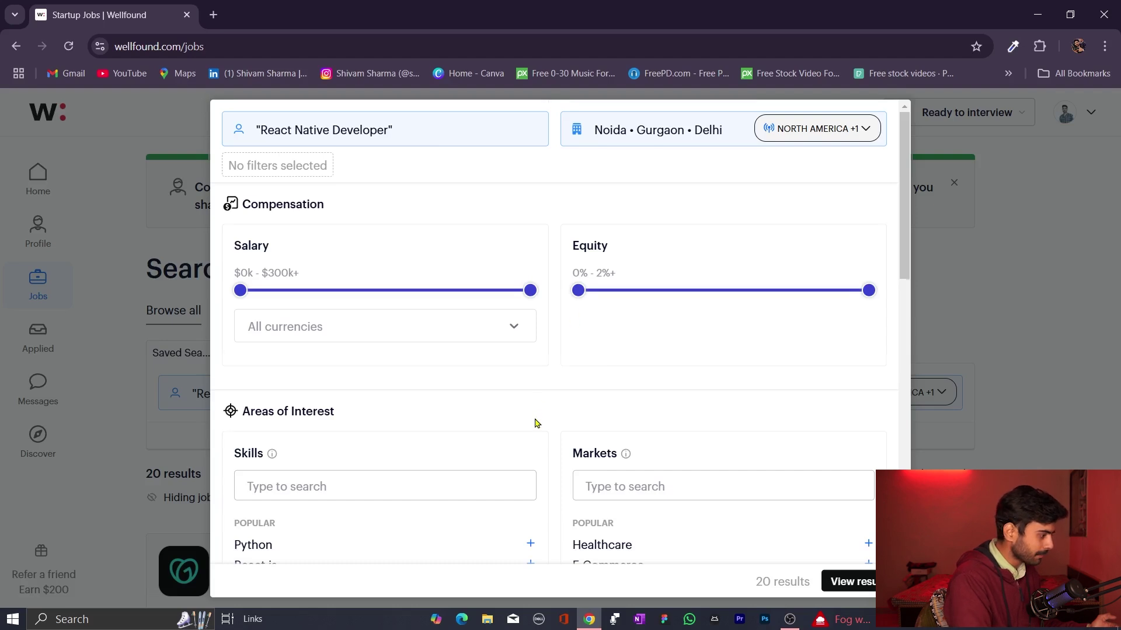
{"action": "scroll", "coordinate": [537, 424], "scroll_direction": "down", "scroll_amount": 4}
{"action": "left_click", "coordinate": [383, 257]}
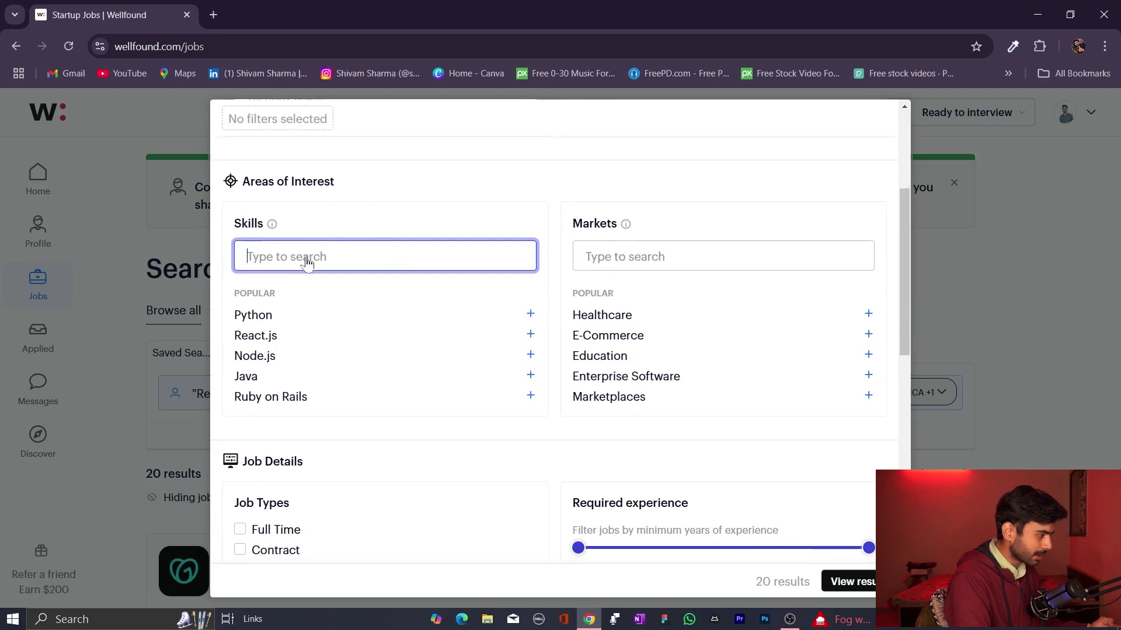
{"action": "left_click", "coordinate": [701, 257]}
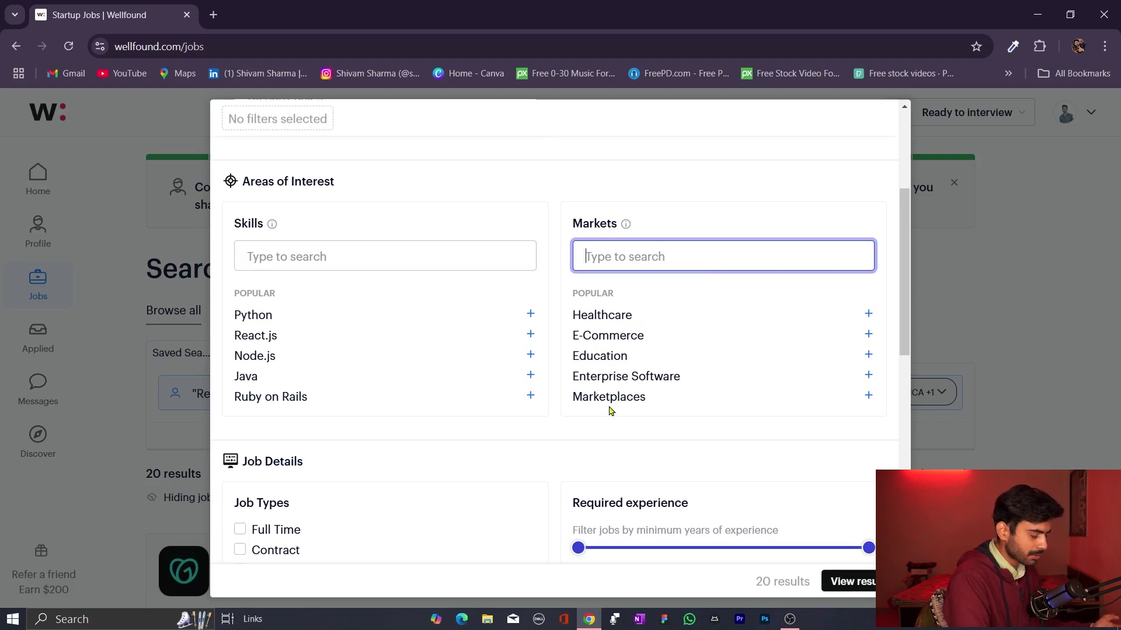
Filter the jobs to the Internship type with 0-1 years of required experience
{"action": "scroll", "coordinate": [609, 410], "scroll_direction": "down", "scroll_amount": 1}
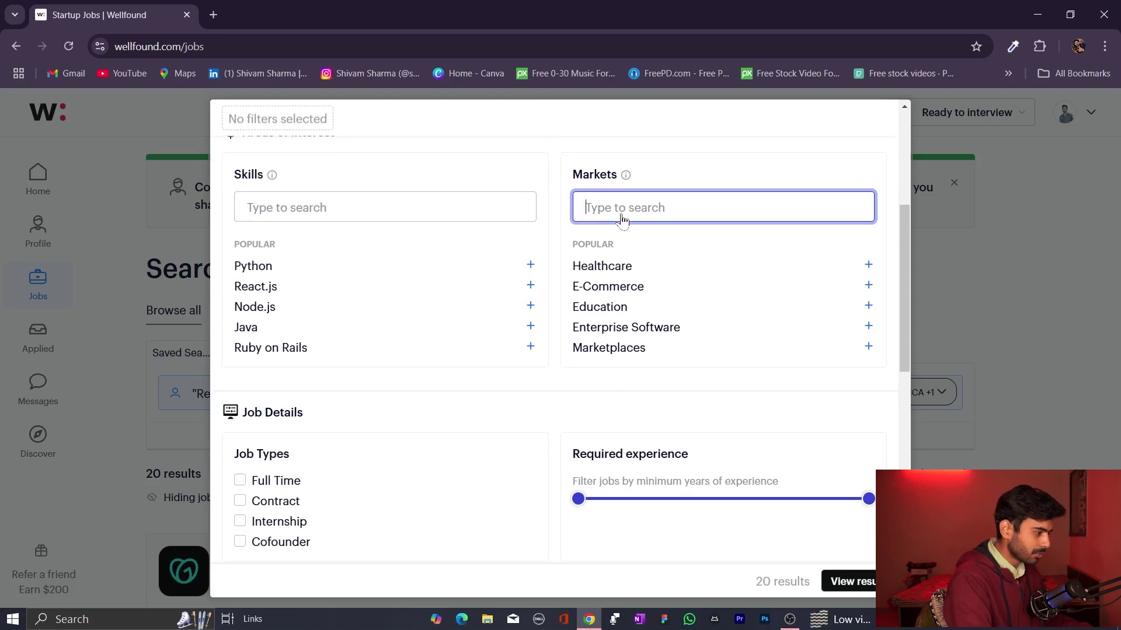
{"action": "scroll", "coordinate": [233, 432], "scroll_direction": "down", "scroll_amount": 3}
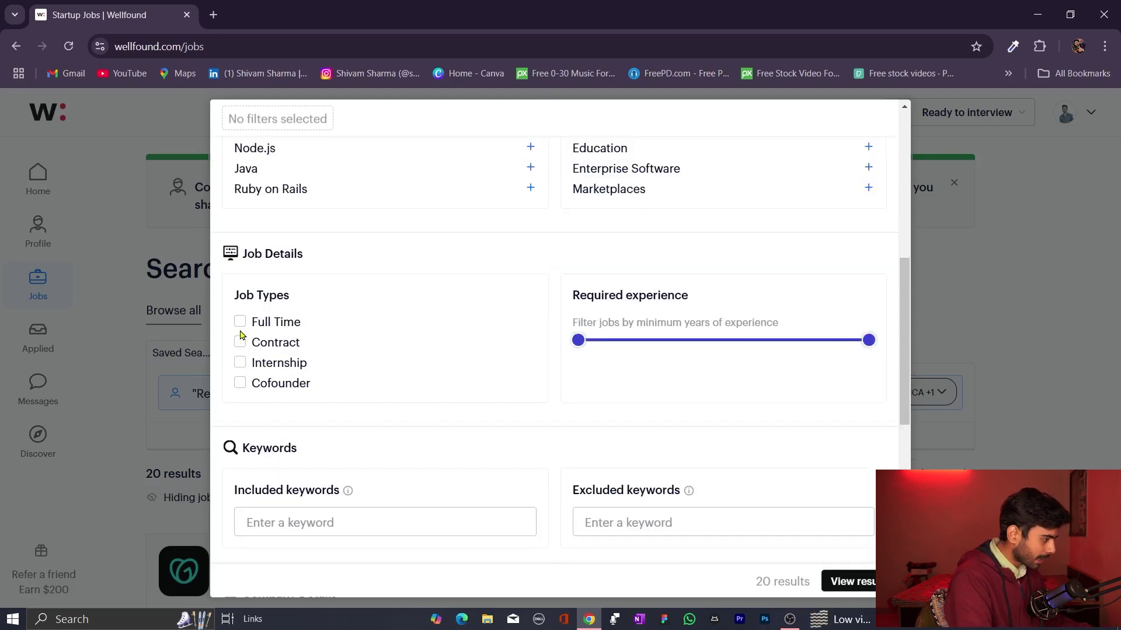
{"action": "left_click", "coordinate": [239, 364]}
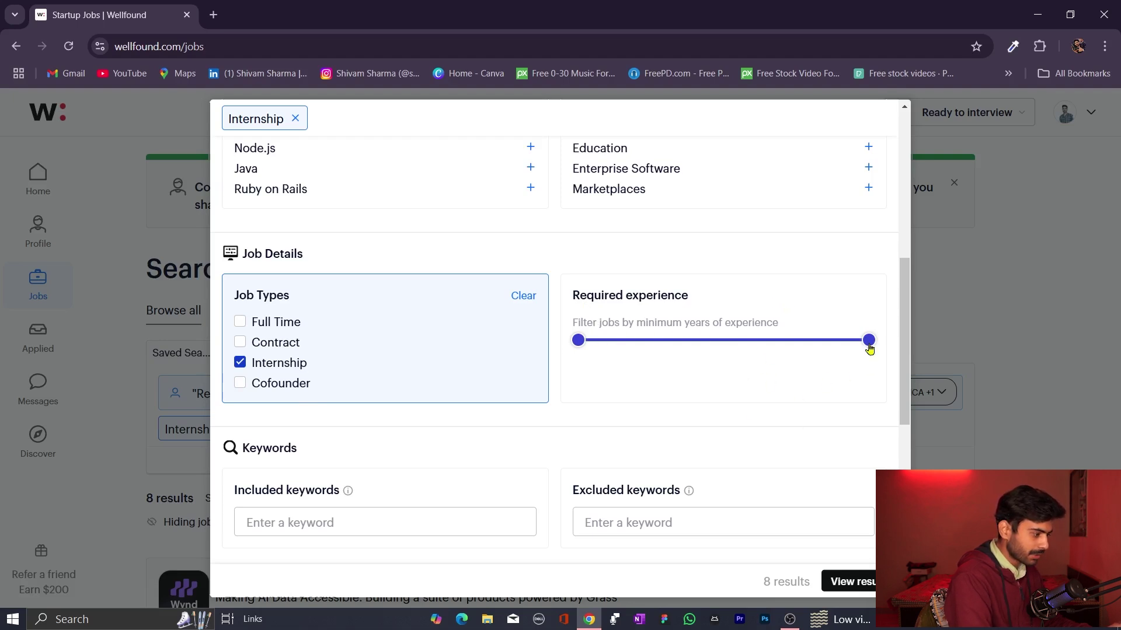
{"action": "left_click_drag", "start_coordinate": [870, 349], "coordinate": [612, 351]}
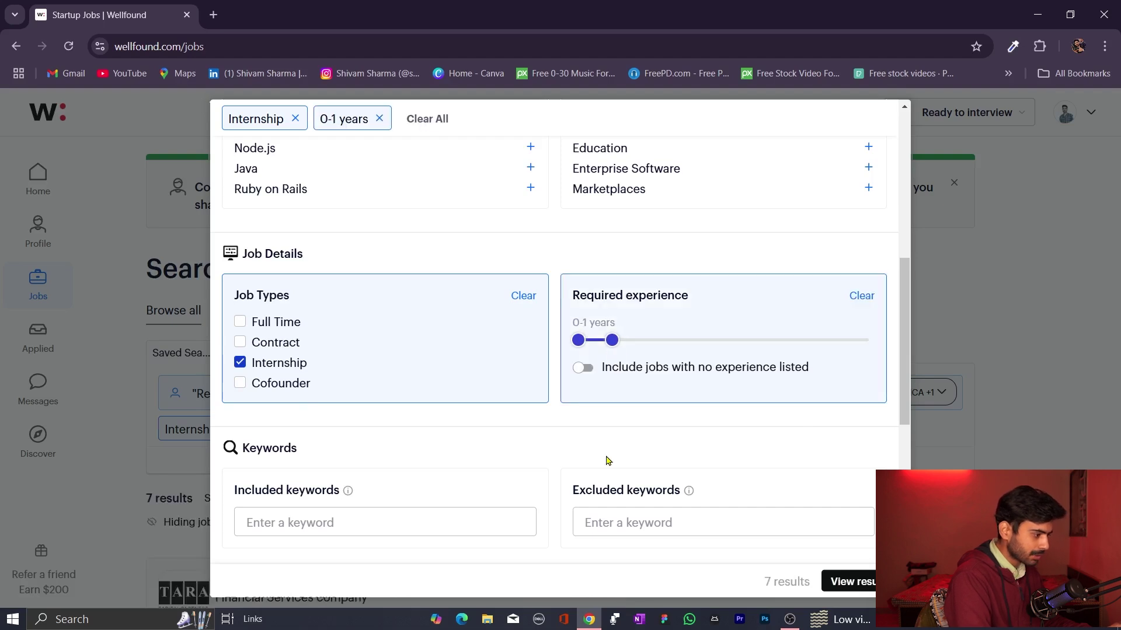
Review the keyword, company detail and immigration filter options, and show the results for the chosen filters
{"action": "scroll", "coordinate": [607, 461], "scroll_direction": "down", "scroll_amount": 1}
{"action": "scroll", "coordinate": [607, 461], "scroll_direction": "down", "scroll_amount": 2}
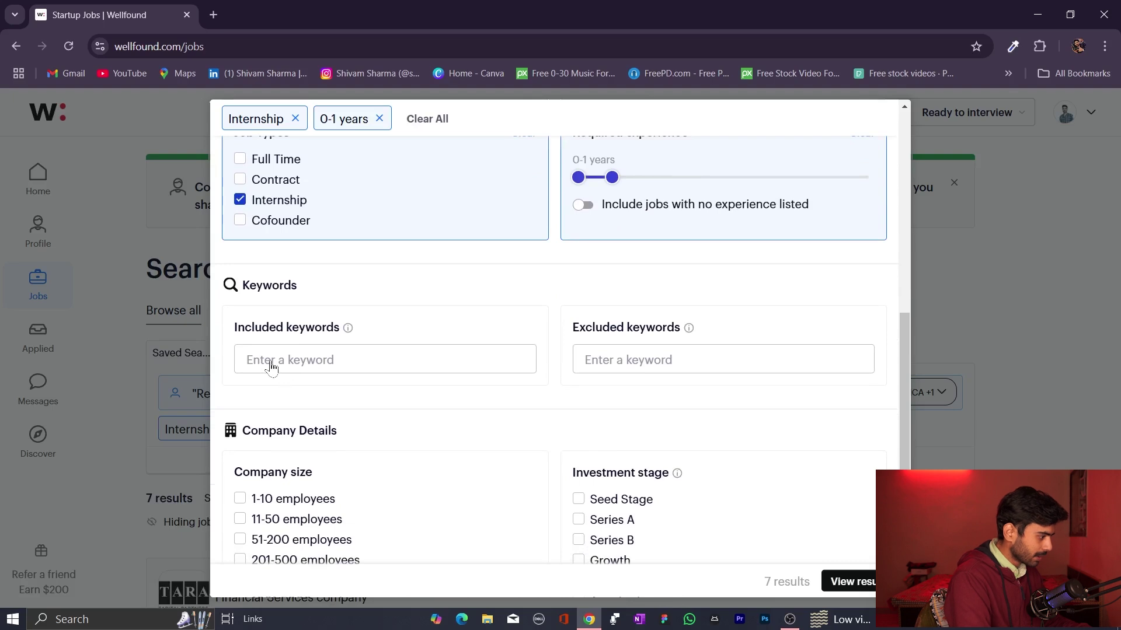
{"action": "scroll", "coordinate": [445, 500], "scroll_direction": "down", "scroll_amount": 4}
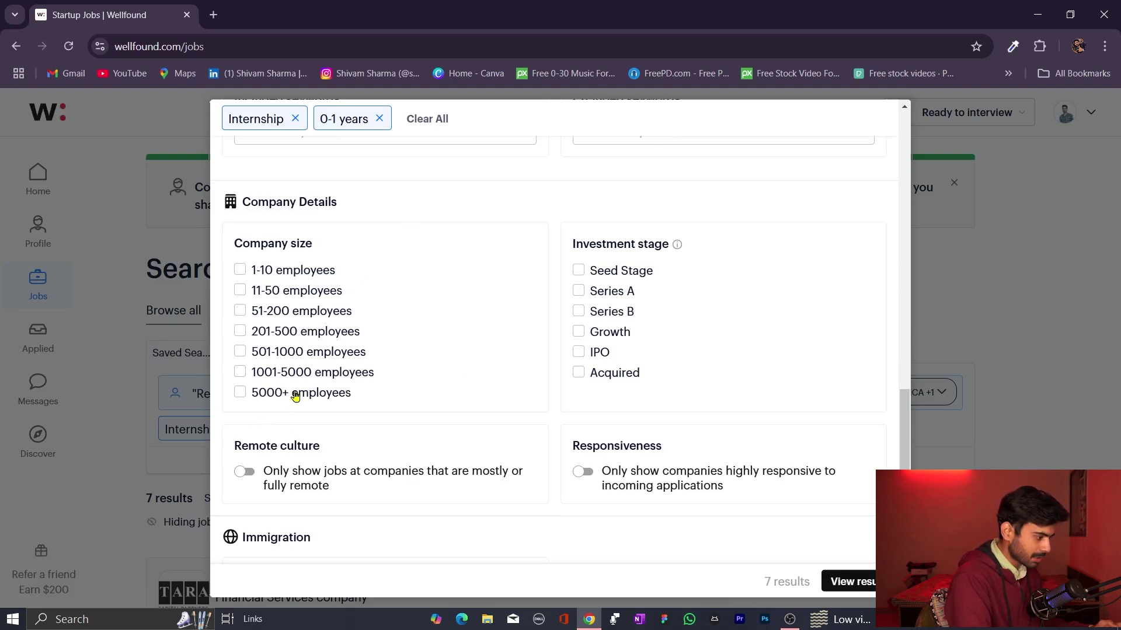
{"action": "scroll", "coordinate": [500, 518], "scroll_direction": "down", "scroll_amount": 2}
{"action": "scroll", "coordinate": [500, 518], "scroll_direction": "up", "scroll_amount": 2}
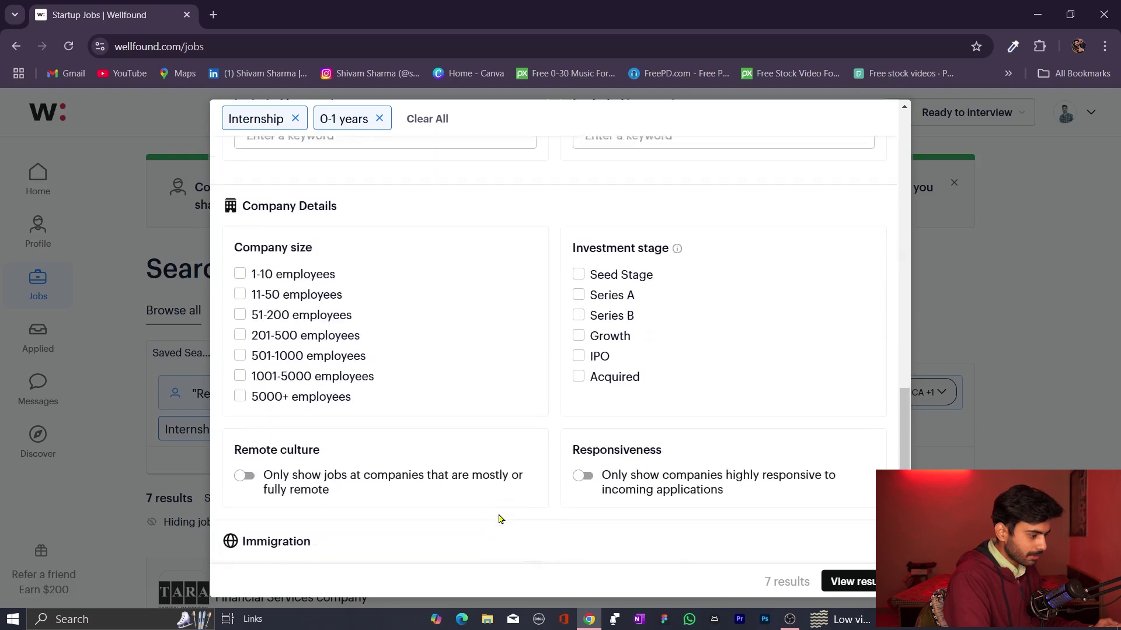
{"action": "scroll", "coordinate": [501, 518], "scroll_direction": "down", "scroll_amount": 1}
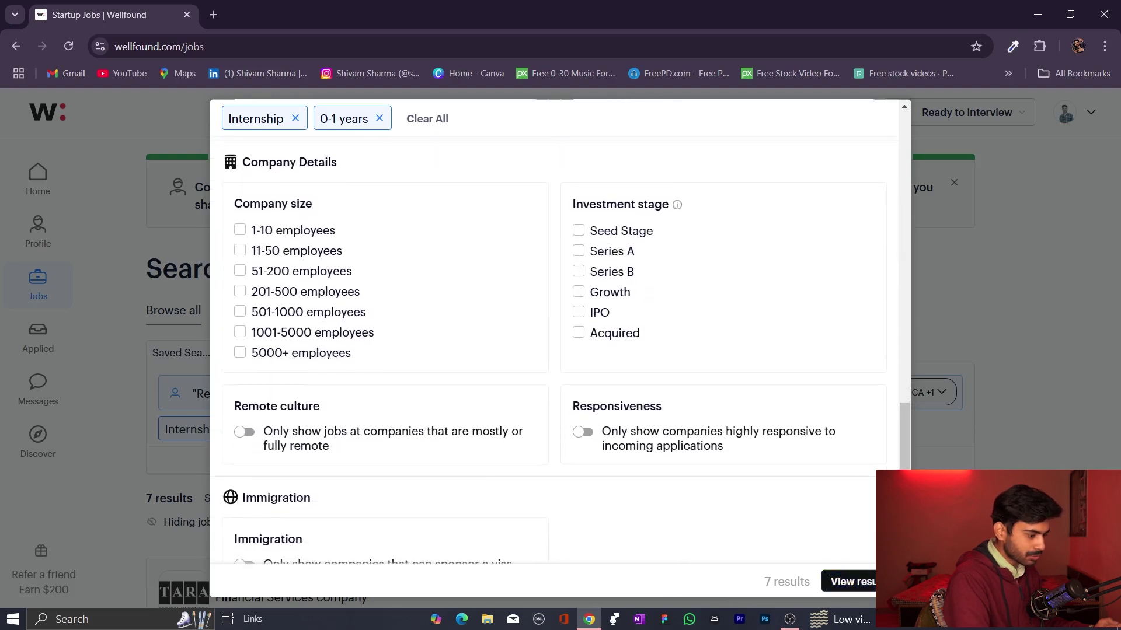
{"action": "scroll", "coordinate": [856, 532], "scroll_direction": "down", "scroll_amount": 1}
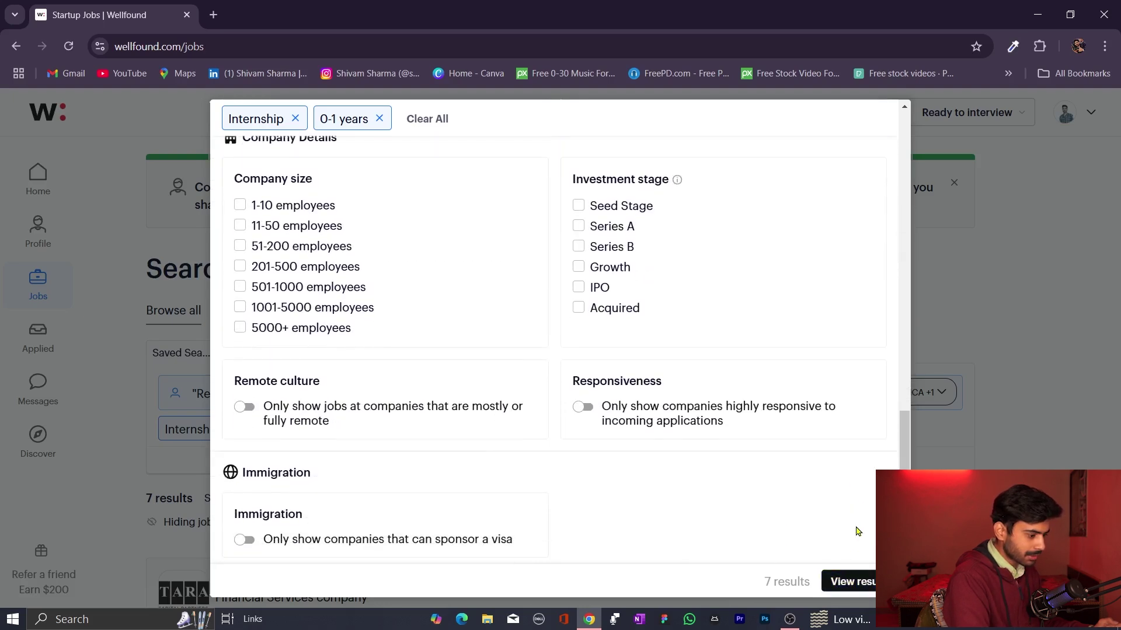
{"action": "left_click", "coordinate": [844, 584]}
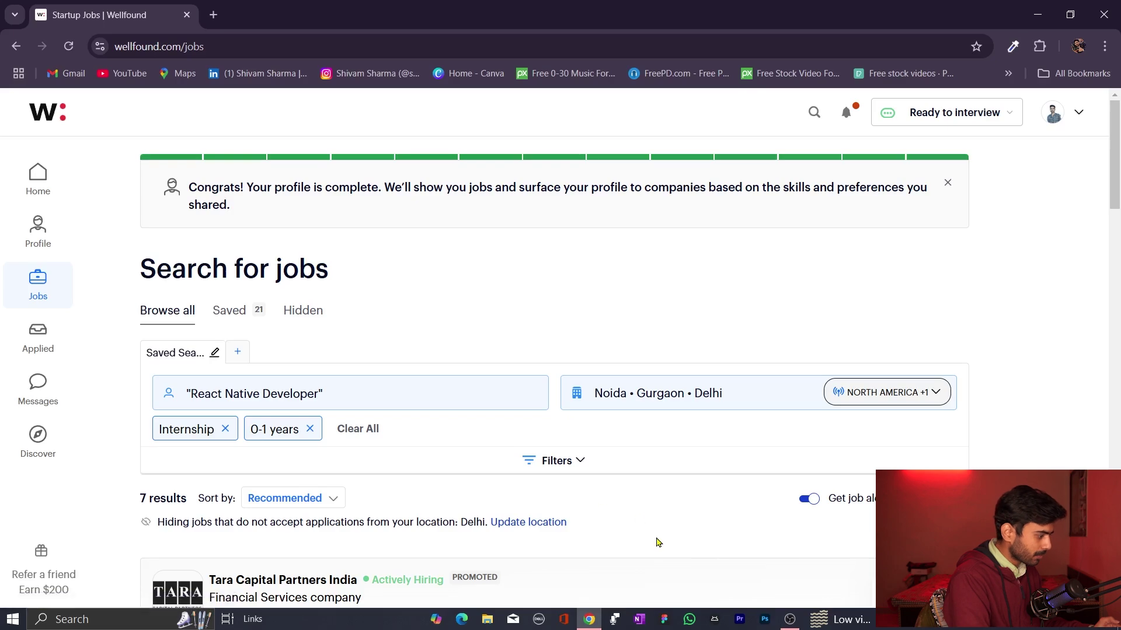
Look over the filtered job listings and sort them by Most recent
{"action": "scroll", "coordinate": [657, 540], "scroll_direction": "down", "scroll_amount": 5}
{"action": "scroll", "coordinate": [657, 543], "scroll_direction": "down", "scroll_amount": 12}
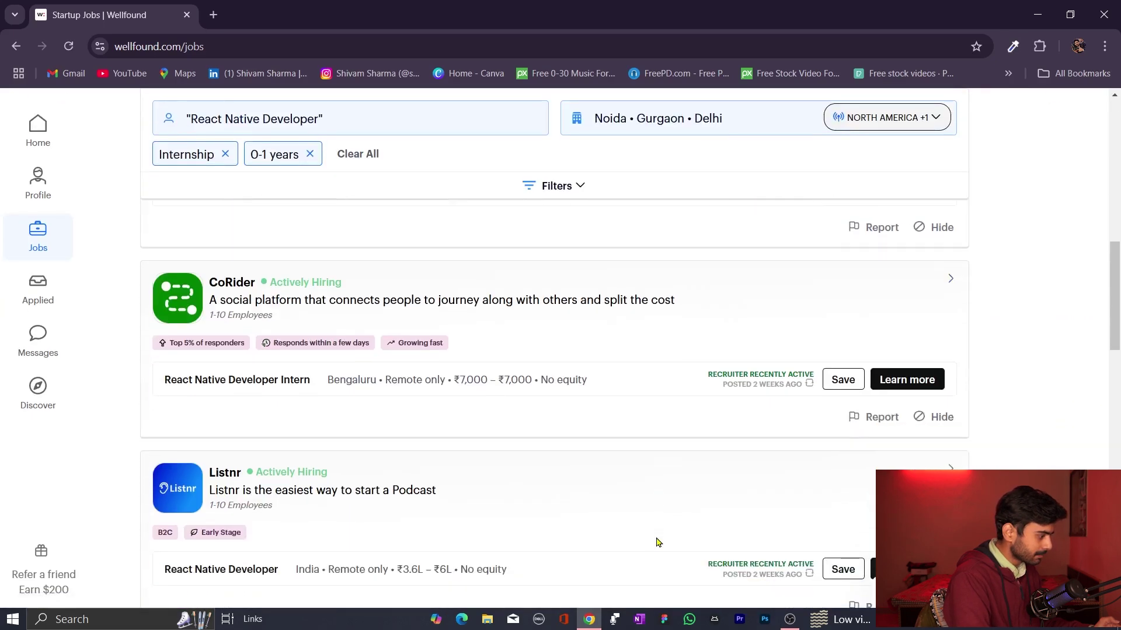
{"action": "scroll", "coordinate": [657, 543], "scroll_direction": "down", "scroll_amount": 7}
{"action": "scroll", "coordinate": [657, 543], "scroll_direction": "up", "scroll_amount": 15}
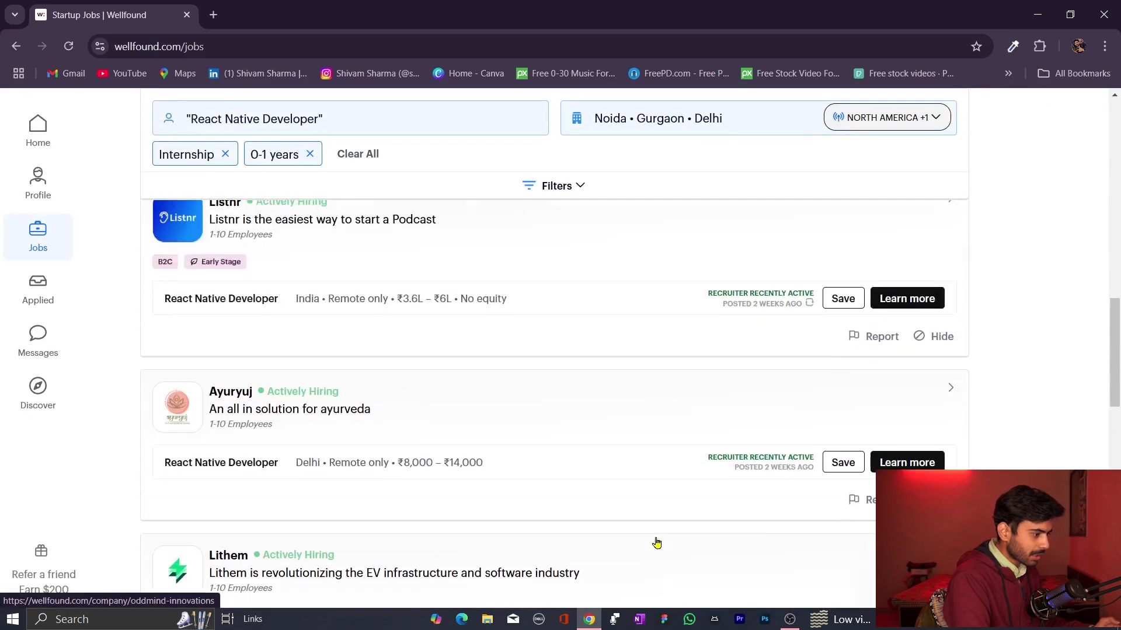
{"action": "scroll", "coordinate": [657, 542], "scroll_direction": "up", "scroll_amount": 7}
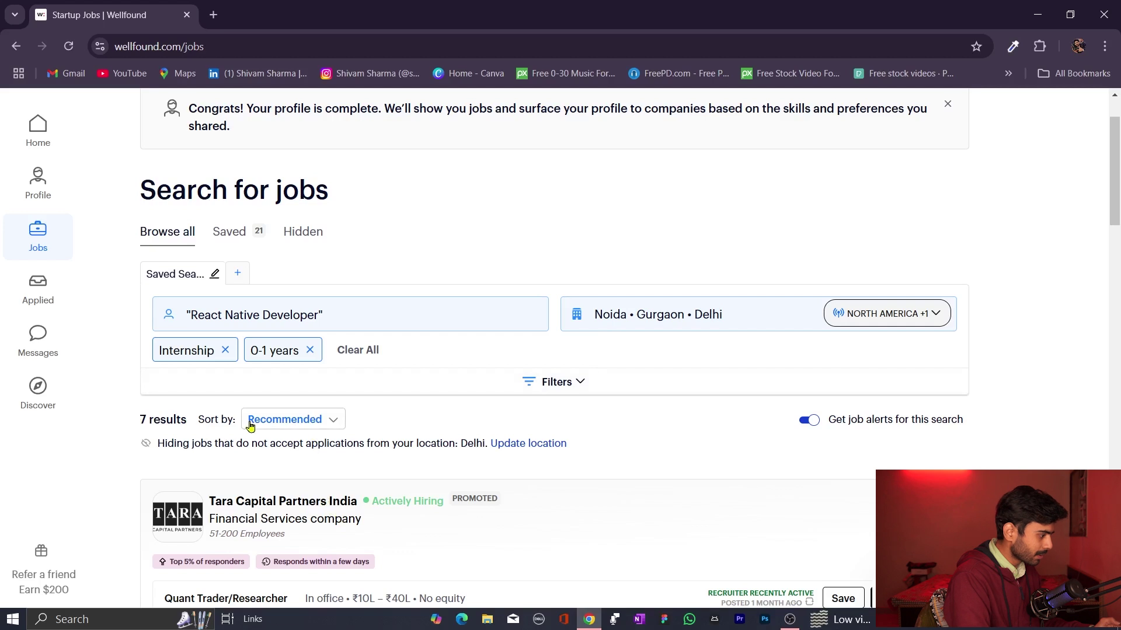
{"action": "left_click", "coordinate": [283, 428]}
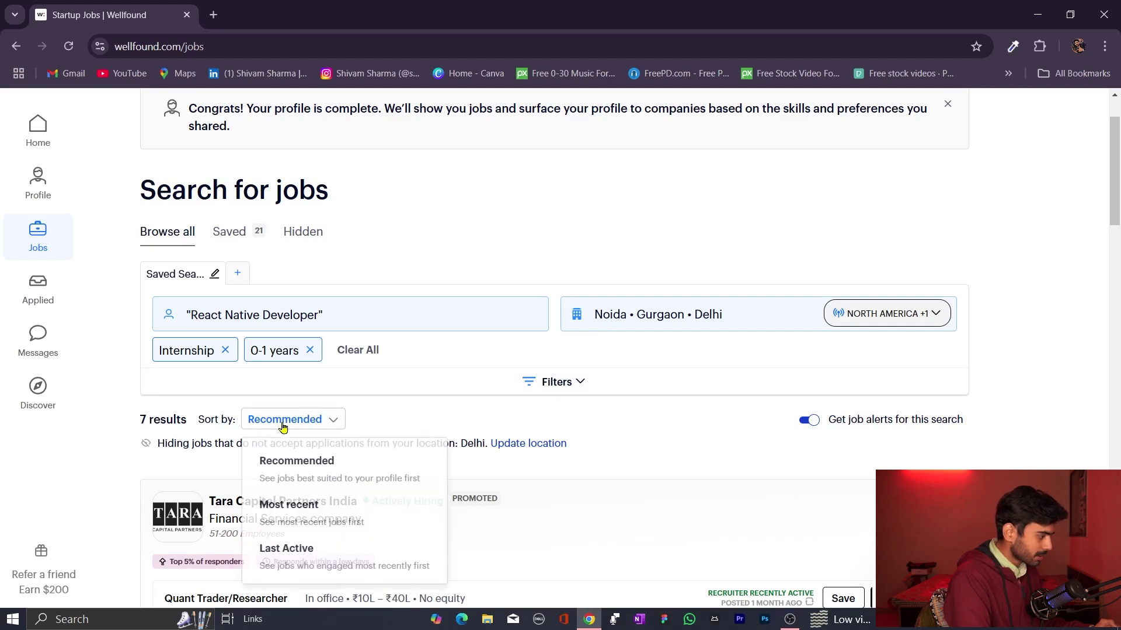
{"action": "left_click", "coordinate": [291, 509]}
Examine the sorted React Native listings for posting date, pay, location and recruiter activity
{"action": "scroll", "coordinate": [384, 538], "scroll_direction": "down", "scroll_amount": 2}
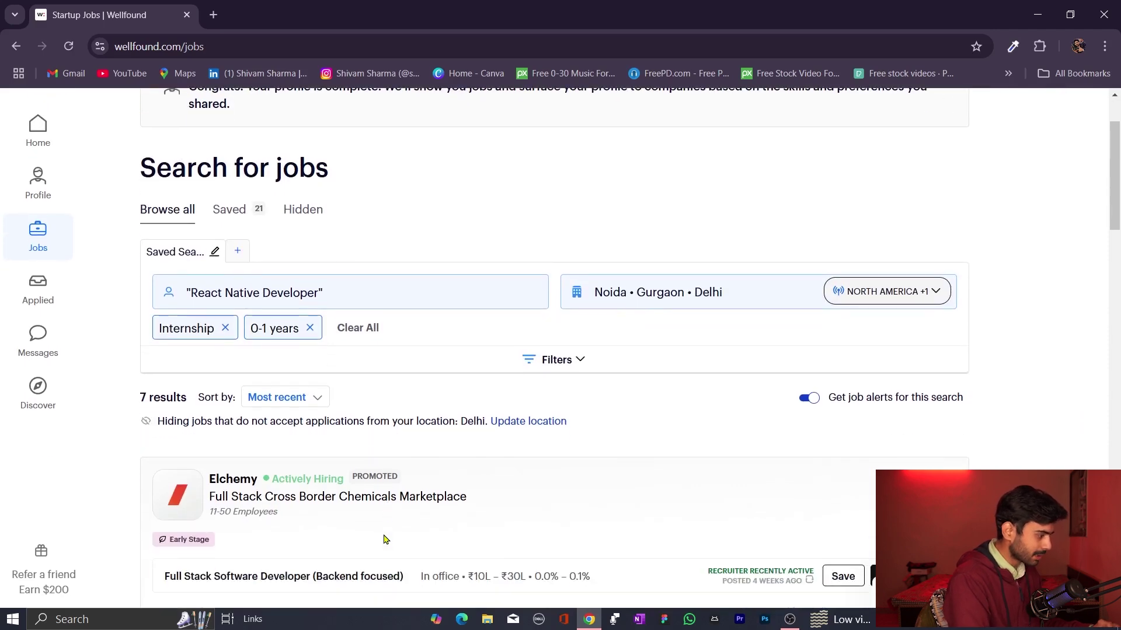
{"action": "scroll", "coordinate": [384, 539], "scroll_direction": "down", "scroll_amount": 8}
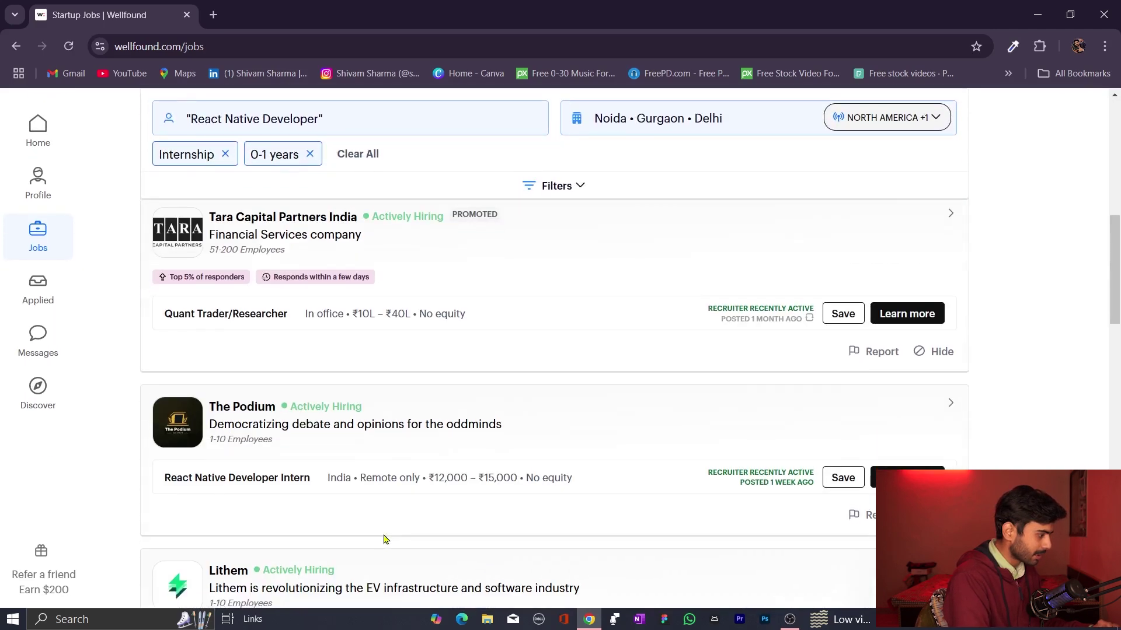
{"action": "scroll", "coordinate": [384, 539], "scroll_direction": "down", "scroll_amount": 1}
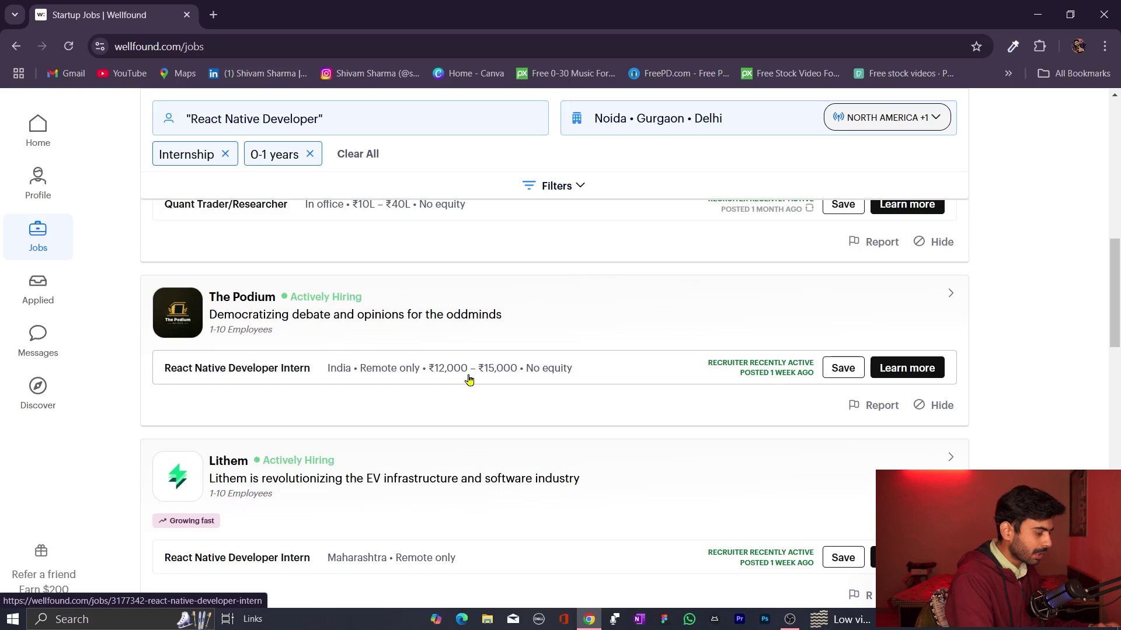
{"action": "scroll", "coordinate": [469, 380], "scroll_direction": "down", "scroll_amount": 2}
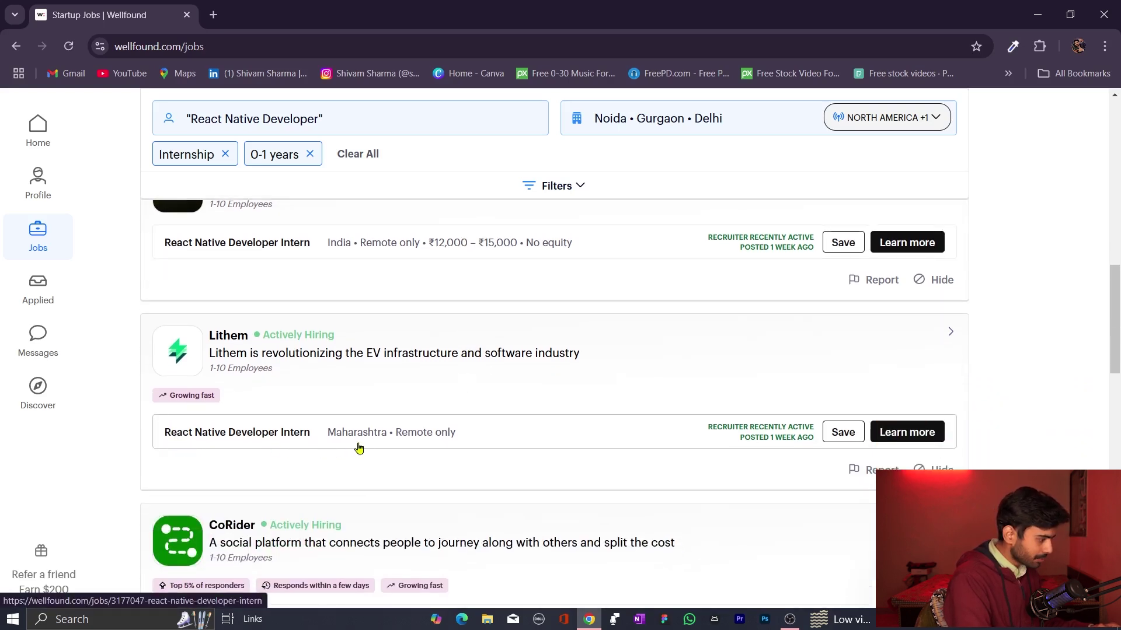
{"action": "scroll", "coordinate": [463, 513], "scroll_direction": "down", "scroll_amount": 4}
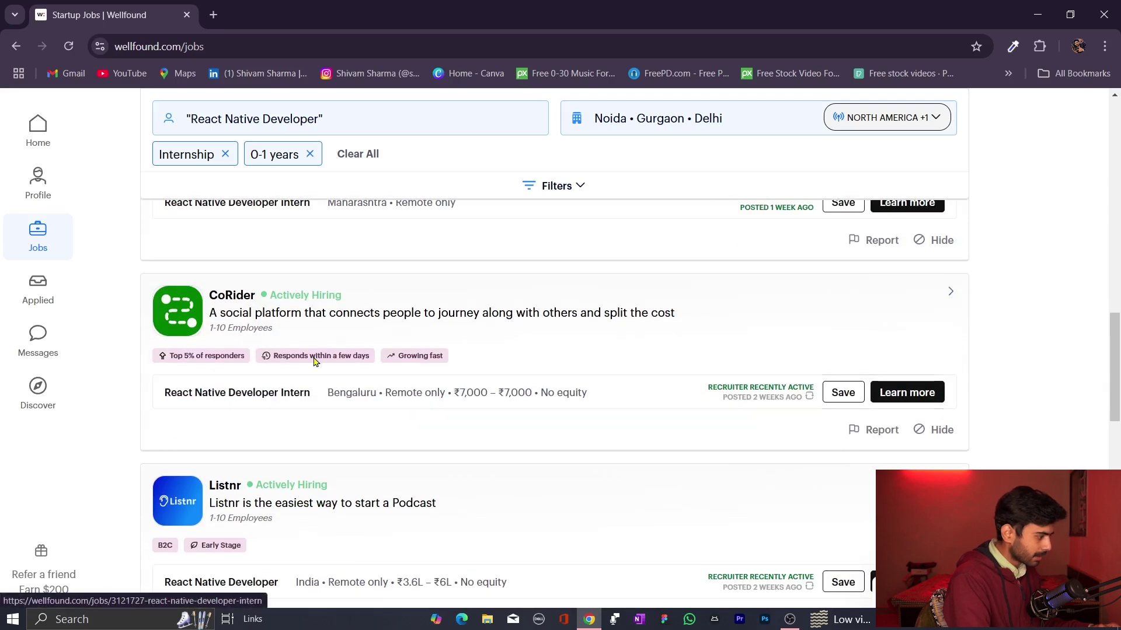
{"action": "scroll", "coordinate": [473, 541], "scroll_direction": "down", "scroll_amount": 10}
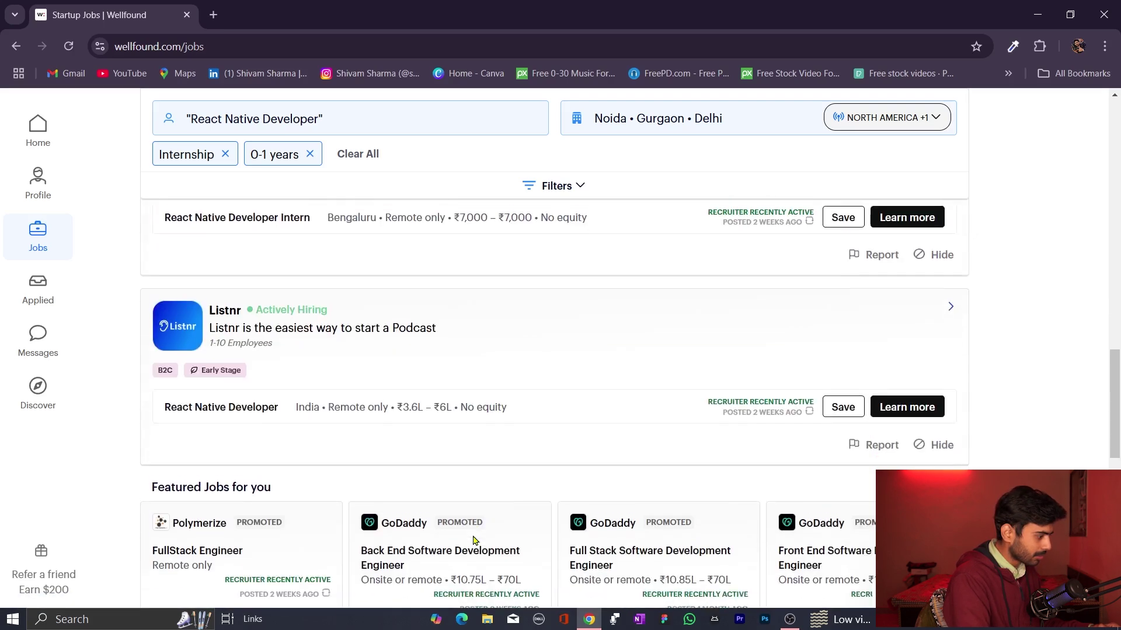
{"action": "scroll", "coordinate": [473, 541], "scroll_direction": "down", "scroll_amount": 1}
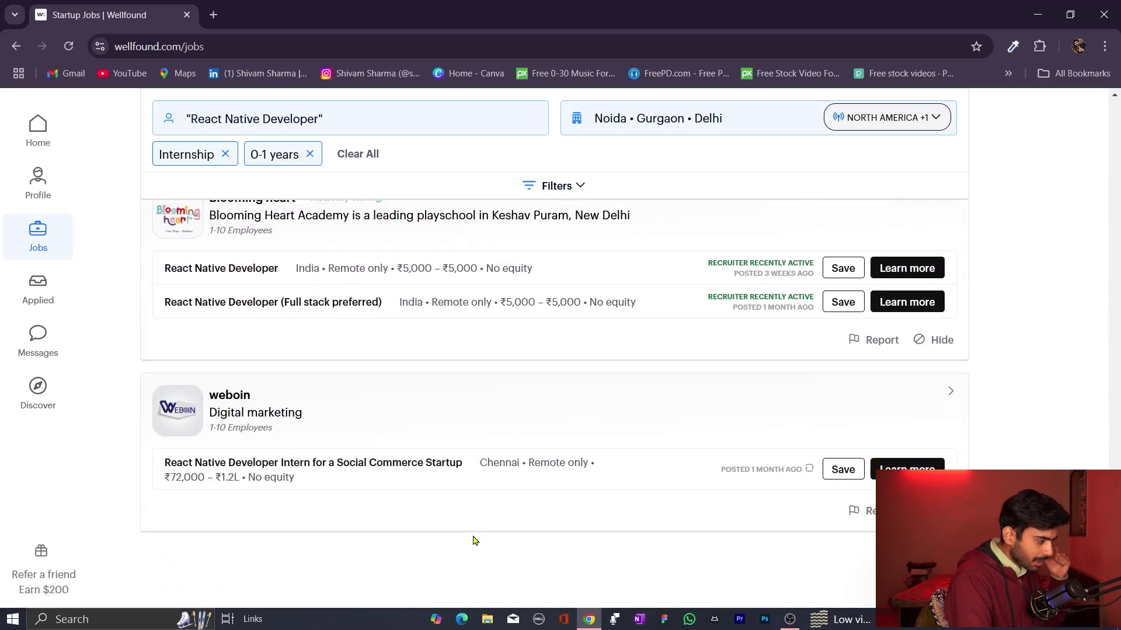
{"action": "scroll", "coordinate": [474, 541], "scroll_direction": "up", "scroll_amount": 12}
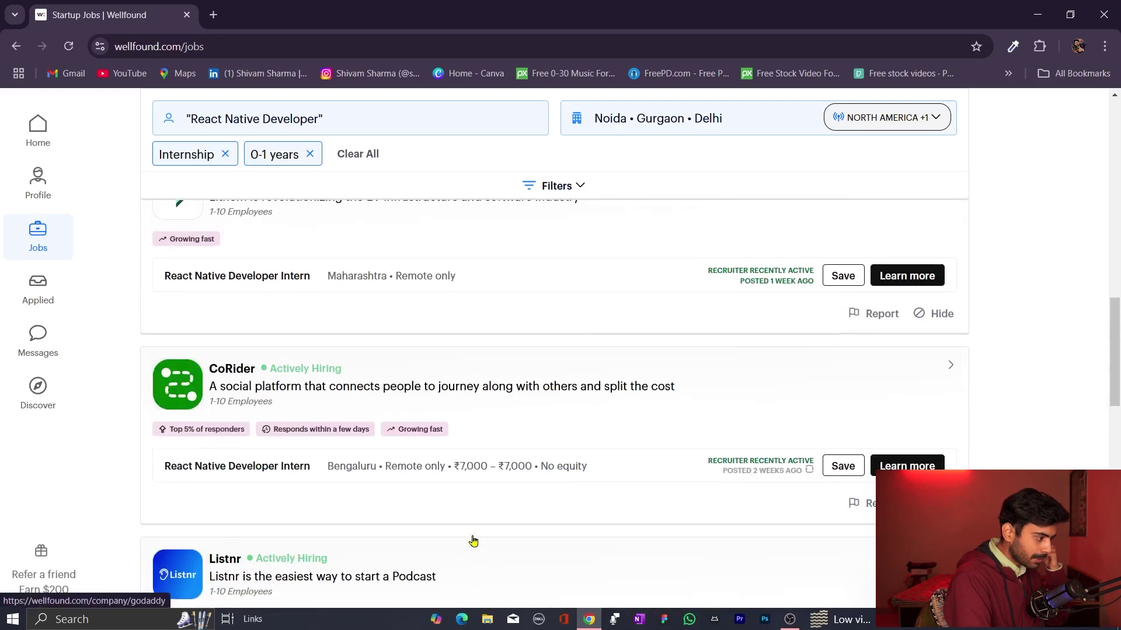
{"action": "scroll", "coordinate": [473, 546], "scroll_direction": "up", "scroll_amount": 10}
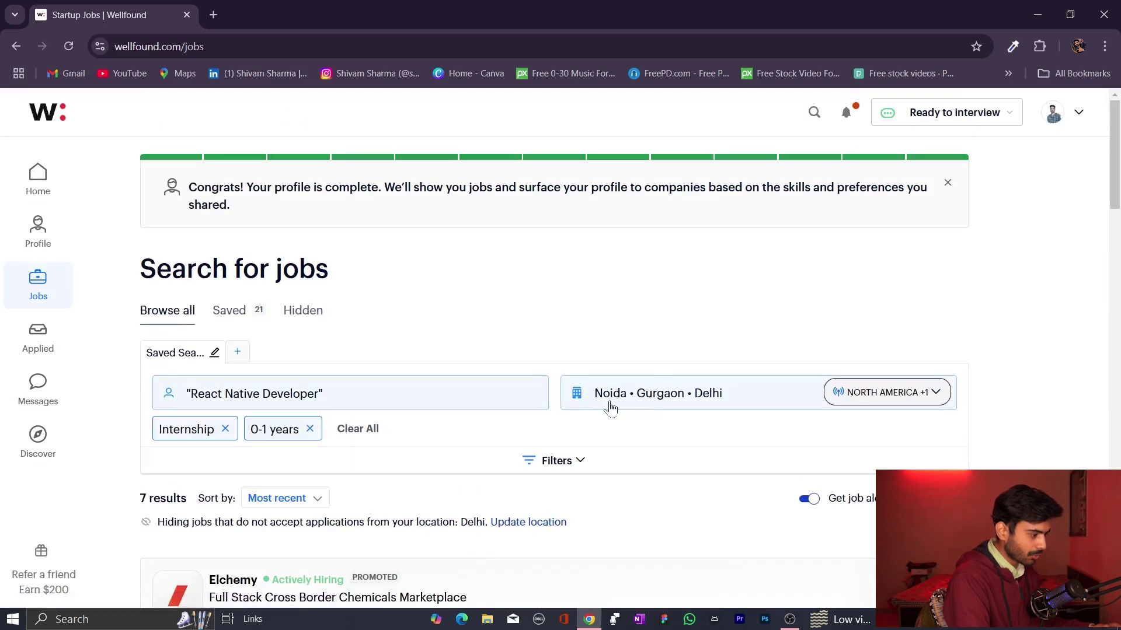
Compare the locations of the listed internships with Noida, Gurgaon and Delhi, looking for a company worth applying to
{"action": "scroll", "coordinate": [674, 542], "scroll_direction": "down", "scroll_amount": 10}
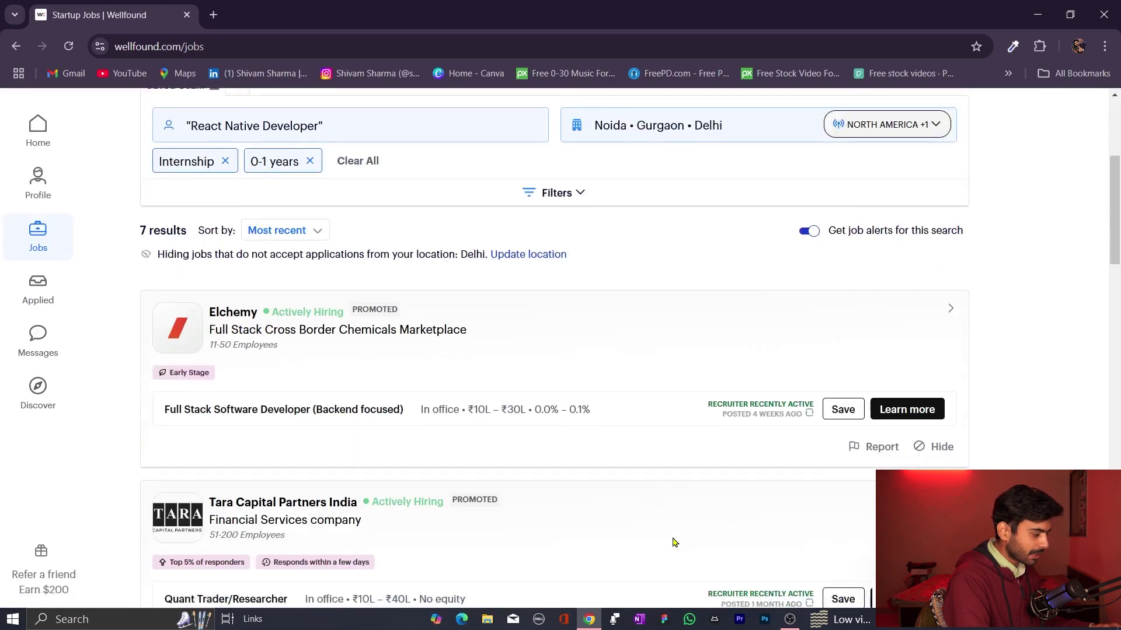
{"action": "scroll", "coordinate": [673, 543], "scroll_direction": "down", "scroll_amount": 3}
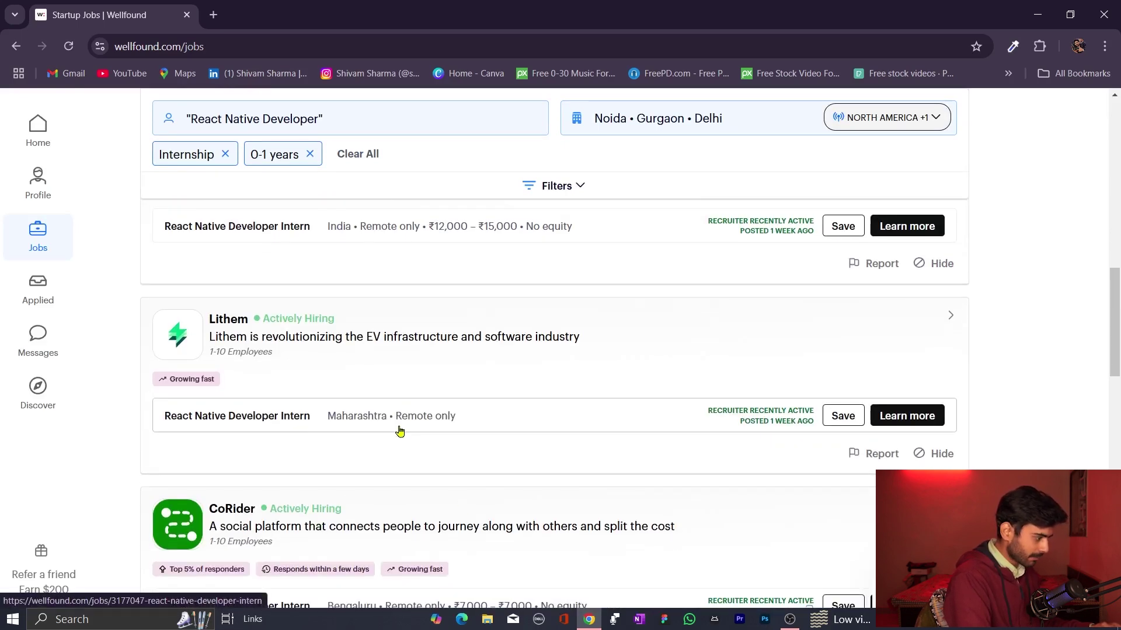
{"action": "scroll", "coordinate": [687, 300], "scroll_direction": "up", "scroll_amount": 4}
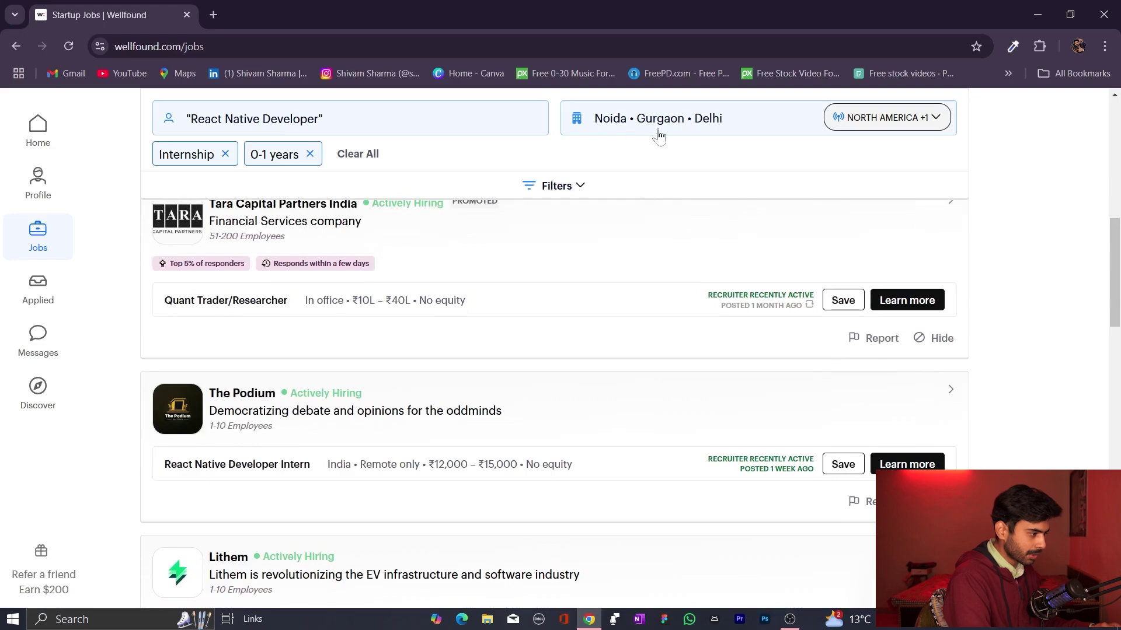
{"action": "scroll", "coordinate": [616, 493], "scroll_direction": "down", "scroll_amount": 2}
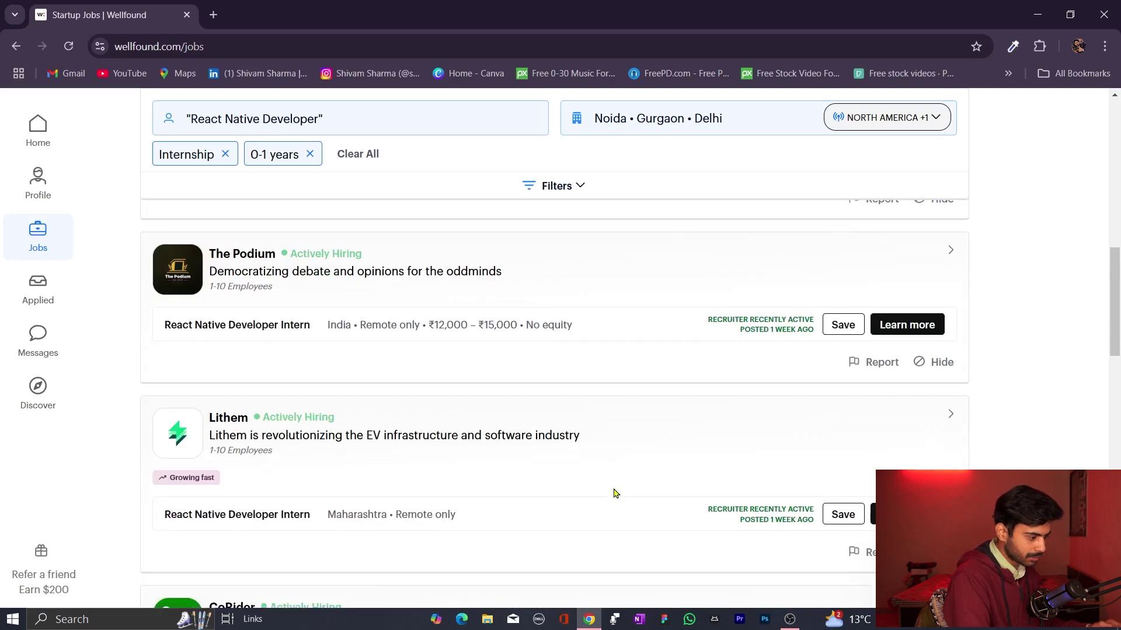
{"action": "scroll", "coordinate": [614, 493], "scroll_direction": "down", "scroll_amount": 8}
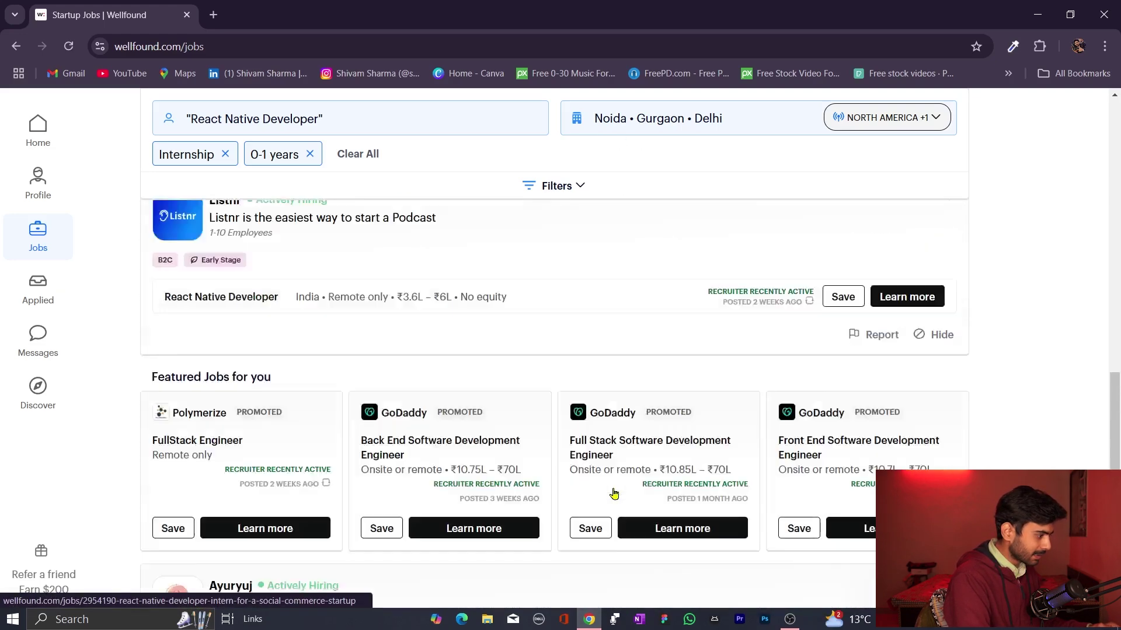
{"action": "scroll", "coordinate": [613, 493], "scroll_direction": "up", "scroll_amount": 15}
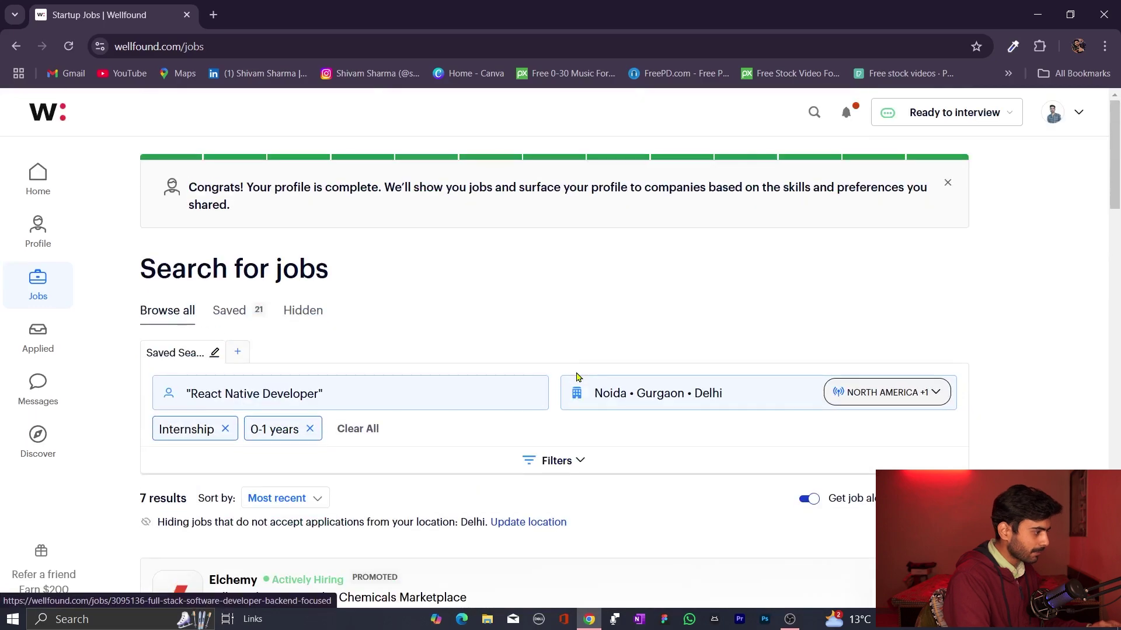
{"action": "scroll", "coordinate": [577, 376], "scroll_direction": "down", "scroll_amount": 6}
{"action": "scroll", "coordinate": [430, 533], "scroll_direction": "down", "scroll_amount": 4}
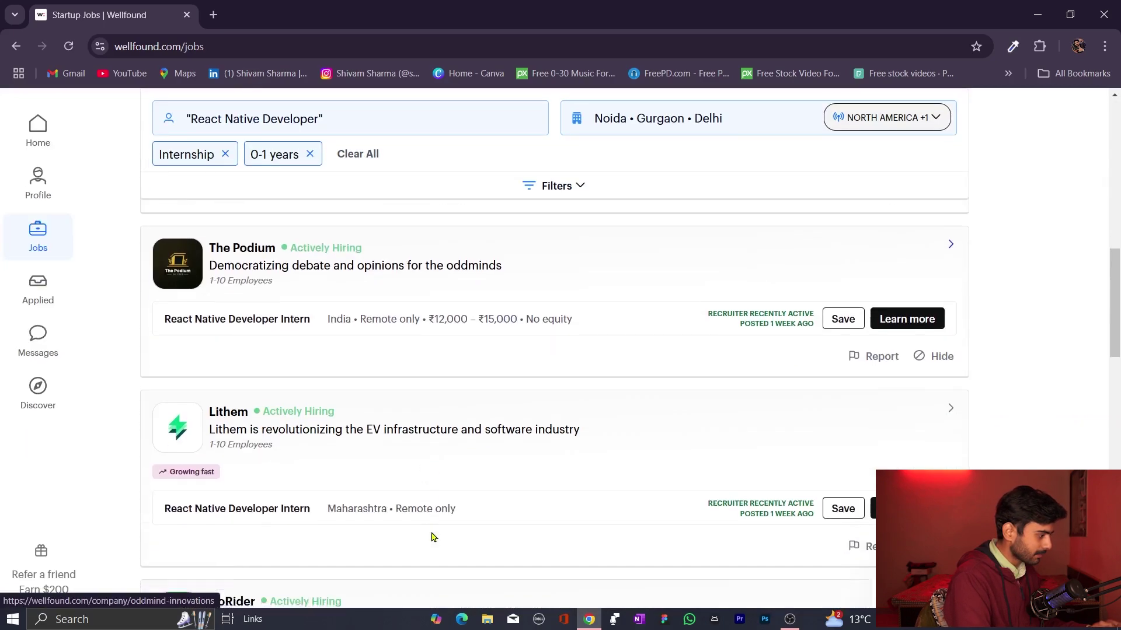
{"action": "scroll", "coordinate": [433, 535], "scroll_direction": "down", "scroll_amount": 8}
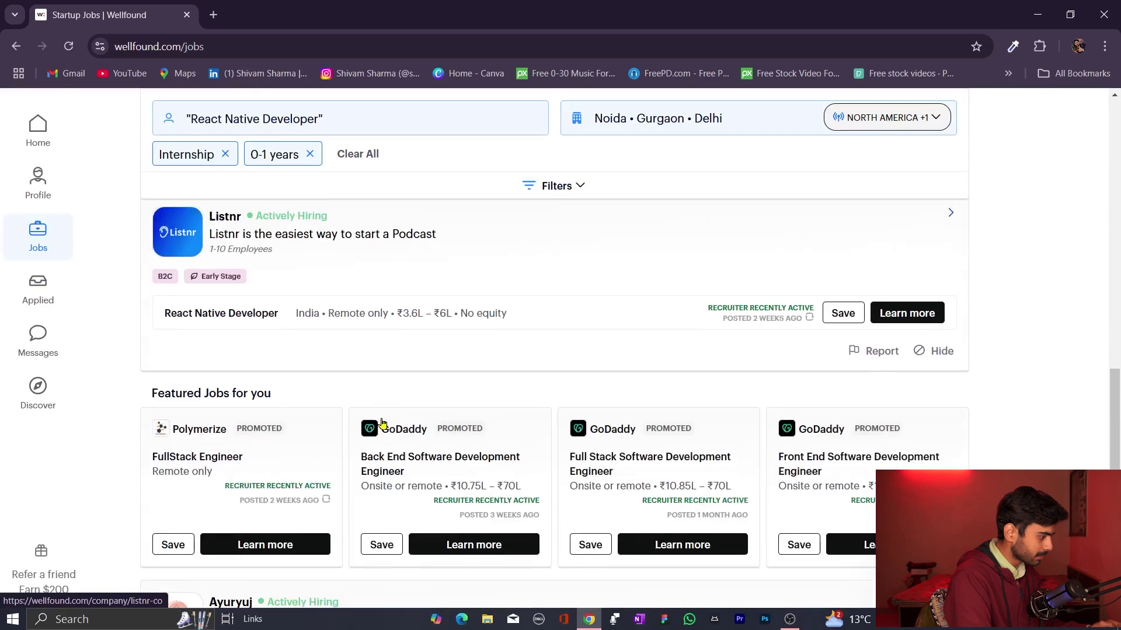
{"action": "scroll", "coordinate": [383, 422], "scroll_direction": "down", "scroll_amount": 5}
{"action": "scroll", "coordinate": [382, 423], "scroll_direction": "up", "scroll_amount": 10}
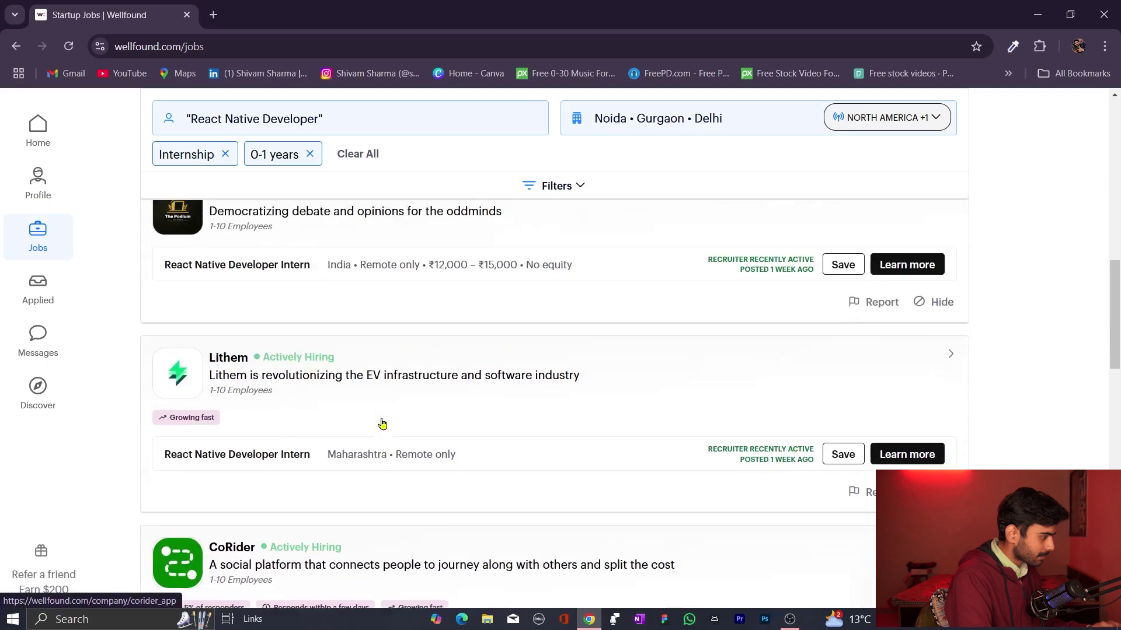
{"action": "scroll", "coordinate": [382, 423], "scroll_direction": "up", "scroll_amount": 2}
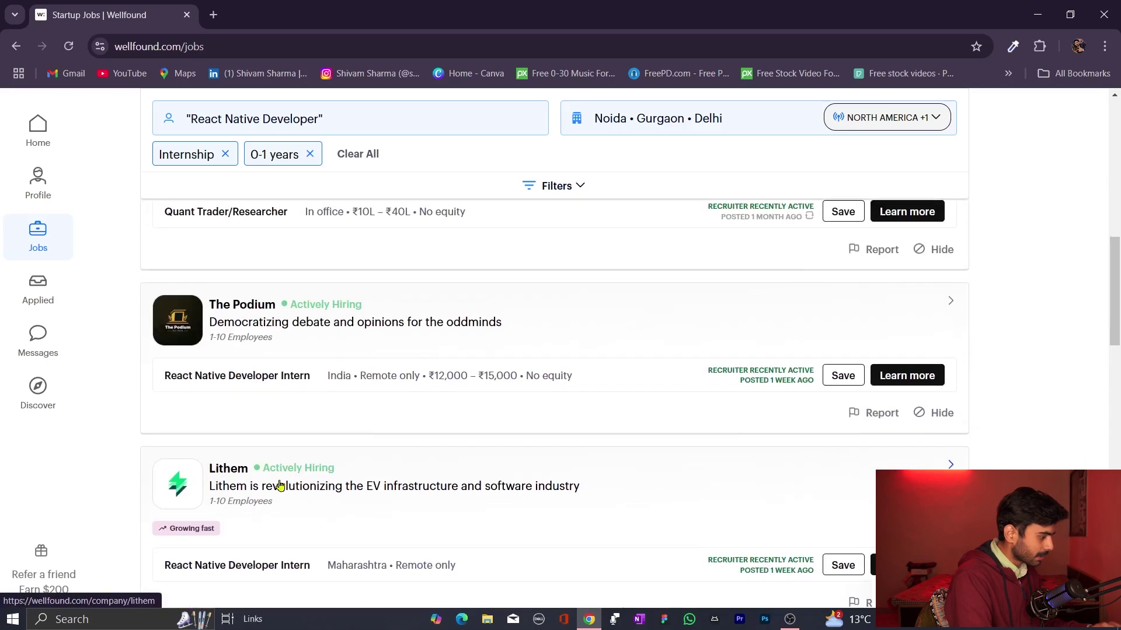
Open the Lithem company profile, read its overview, and open its React Native Developer Intern posting
{"action": "left_click", "coordinate": [228, 474]}
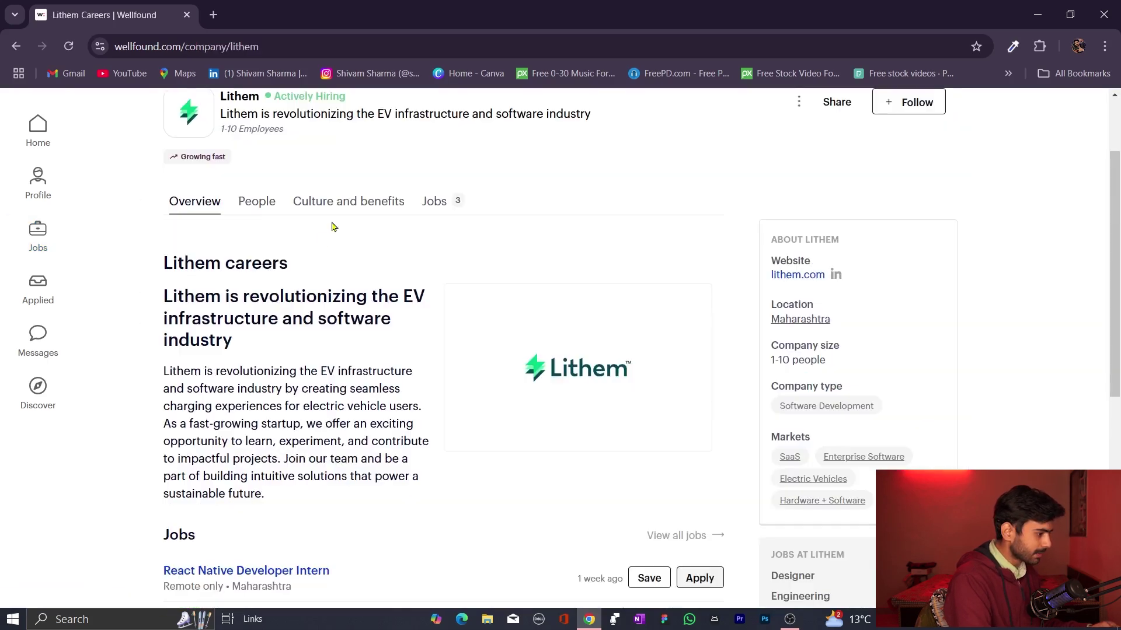
{"action": "scroll", "coordinate": [325, 516], "scroll_direction": "down", "scroll_amount": 1}
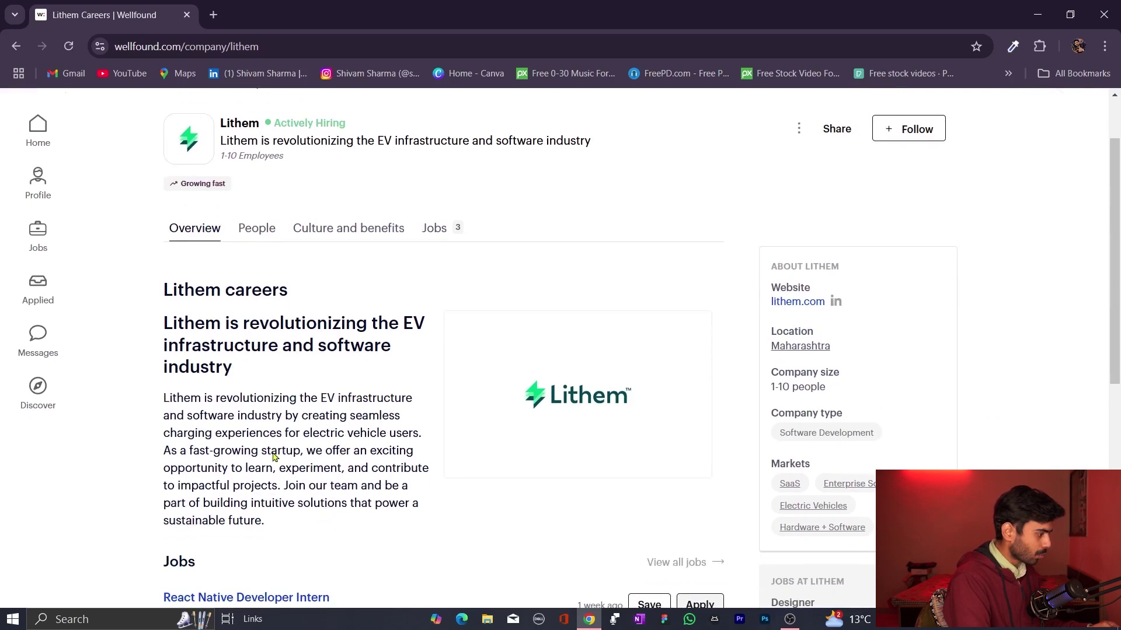
{"action": "scroll", "coordinate": [251, 354], "scroll_direction": "down", "scroll_amount": 4}
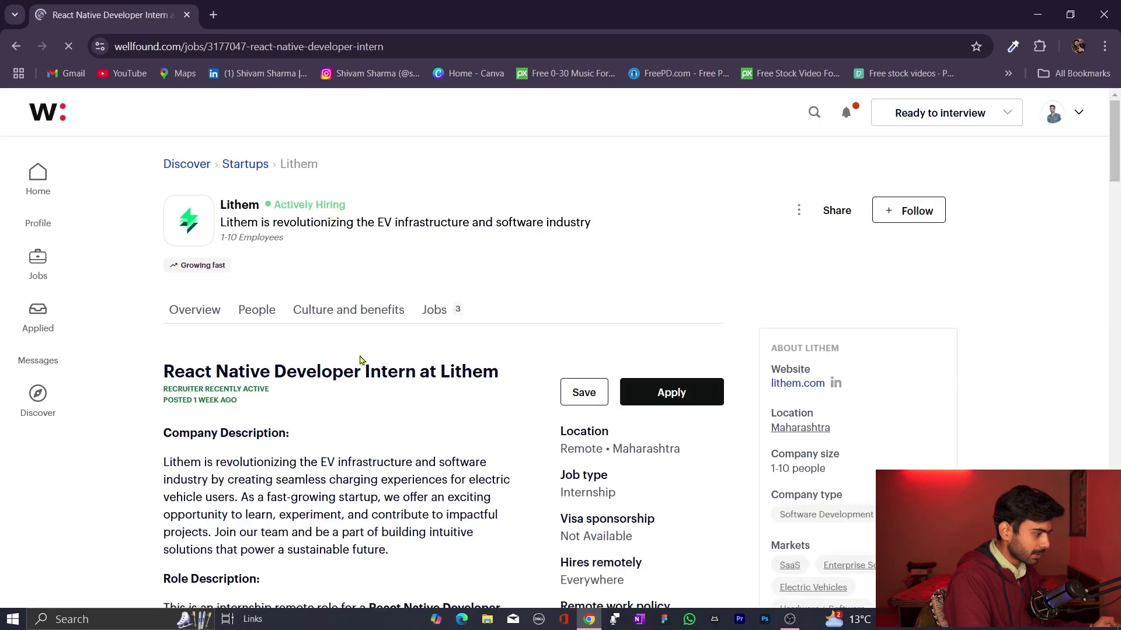
Review the Lithem internship's role description and qualifications, and open its application form
{"action": "scroll", "coordinate": [426, 518], "scroll_direction": "down", "scroll_amount": 3}
{"action": "scroll", "coordinate": [426, 518], "scroll_direction": "down", "scroll_amount": 1}
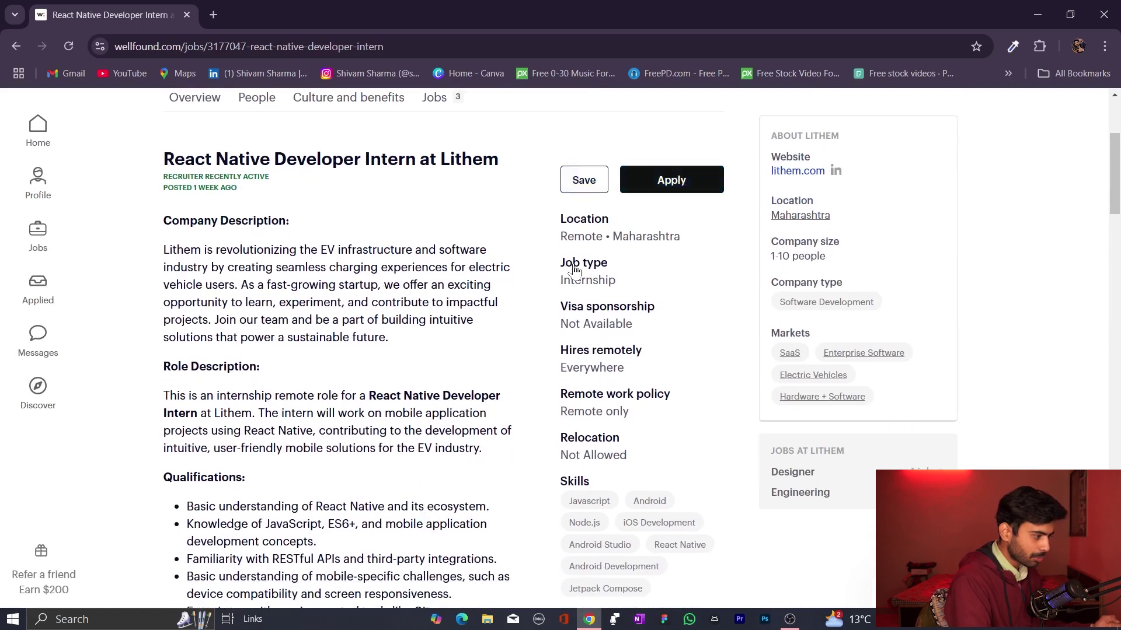
{"action": "left_click", "coordinate": [683, 185]}
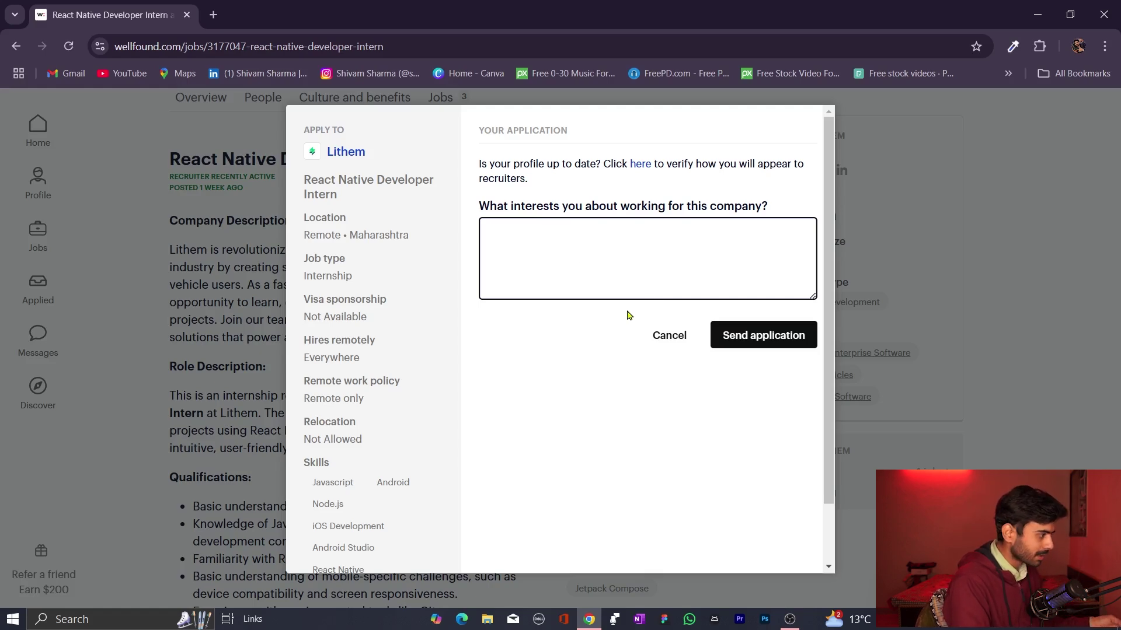
Open ChatGPT in a new browser tab
{"action": "left_click", "coordinate": [212, 15]}
{"action": "type", "text": "chatgpt login"}
{"action": "key", "text": "Return"}
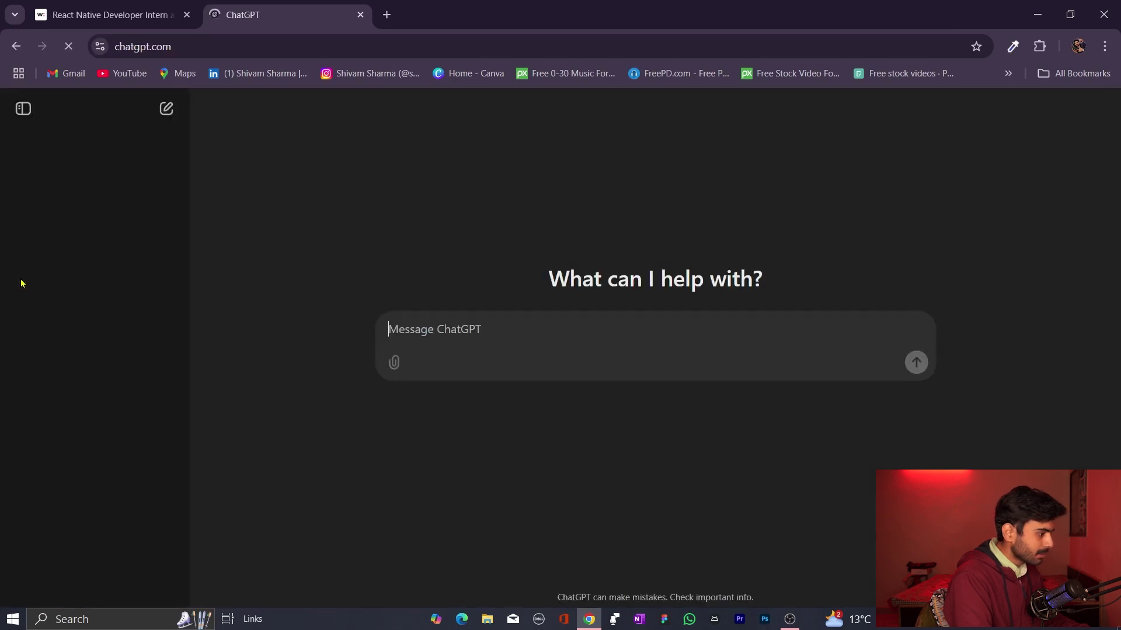
Enter "What interests you about working for this company?" in the ChatGPT prompt, and copy the company and role descriptions from the Lithem posting
{"action": "type", "text": "What interests you about working for this company?"}
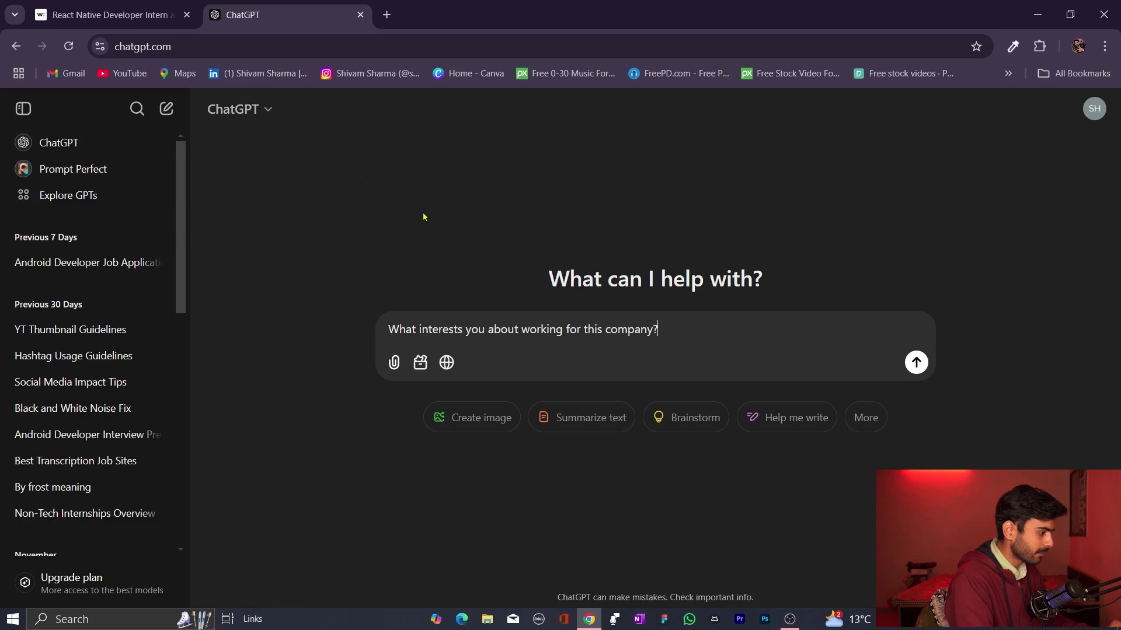
{"action": "left_click", "coordinate": [117, 5]}
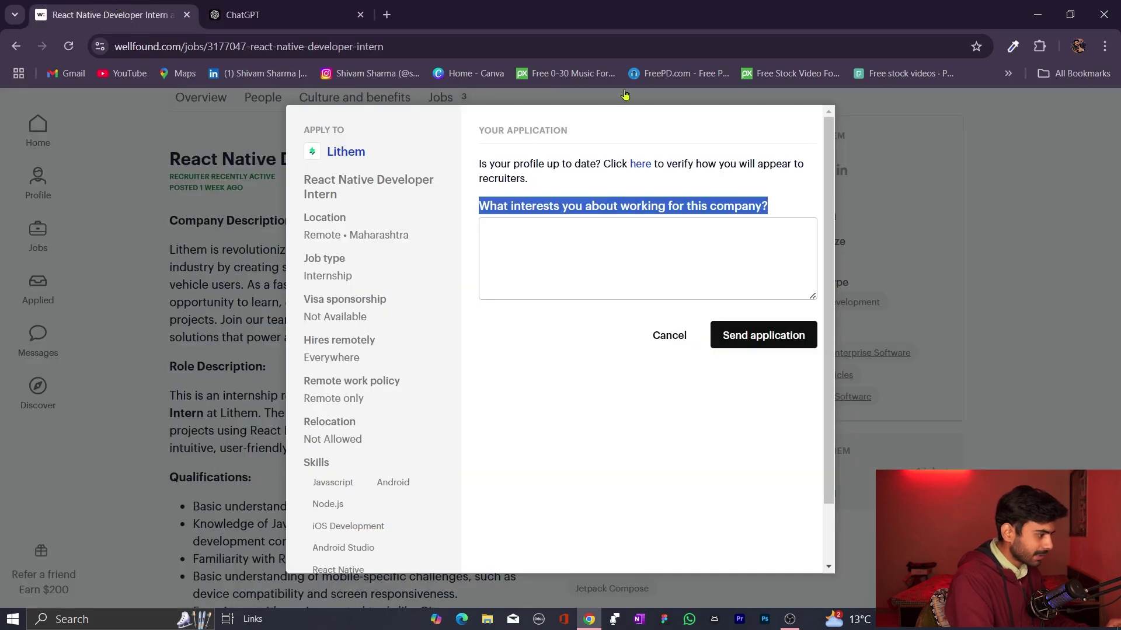
{"action": "left_click", "coordinate": [662, 337]}
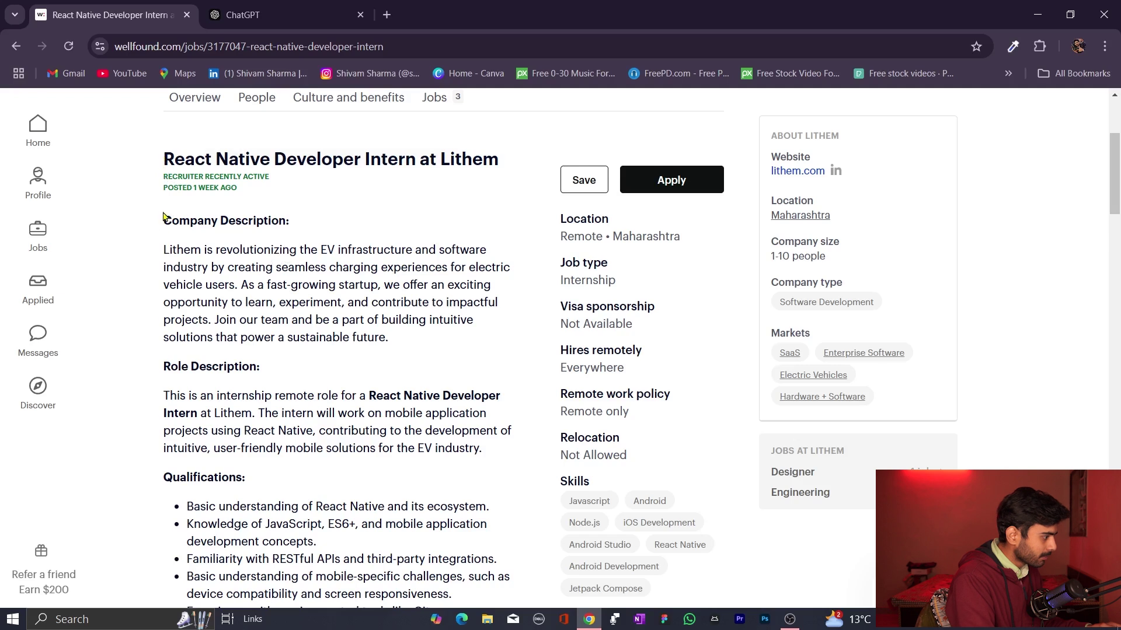
{"action": "left_click_drag", "start_coordinate": [162, 216], "coordinate": [505, 453]}
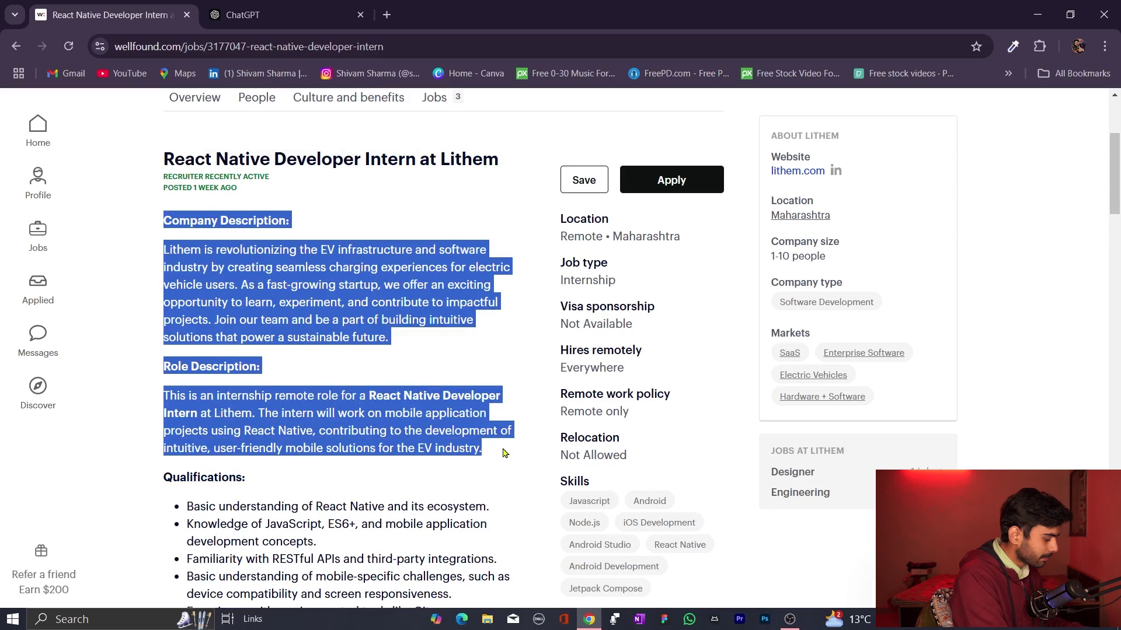
Add the copied company and role descriptions below the question in the ChatGPT prompt and submit it
{"action": "left_click", "coordinate": [274, 15]}
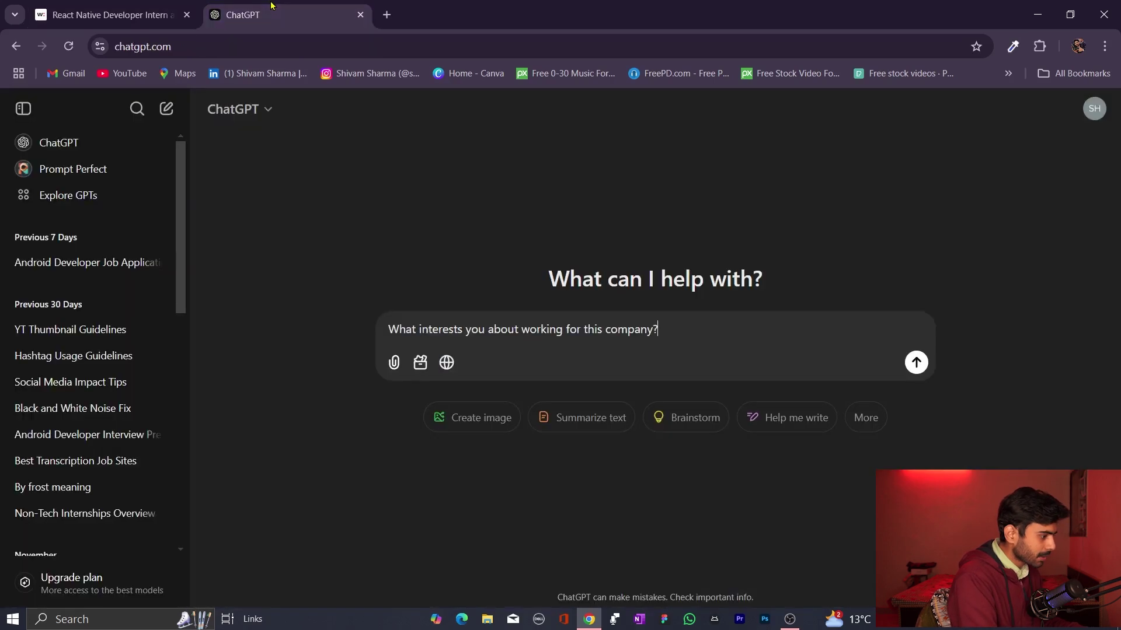
{"action": "key", "text": "shift+Return"}
{"action": "key", "text": "shift+Return"}
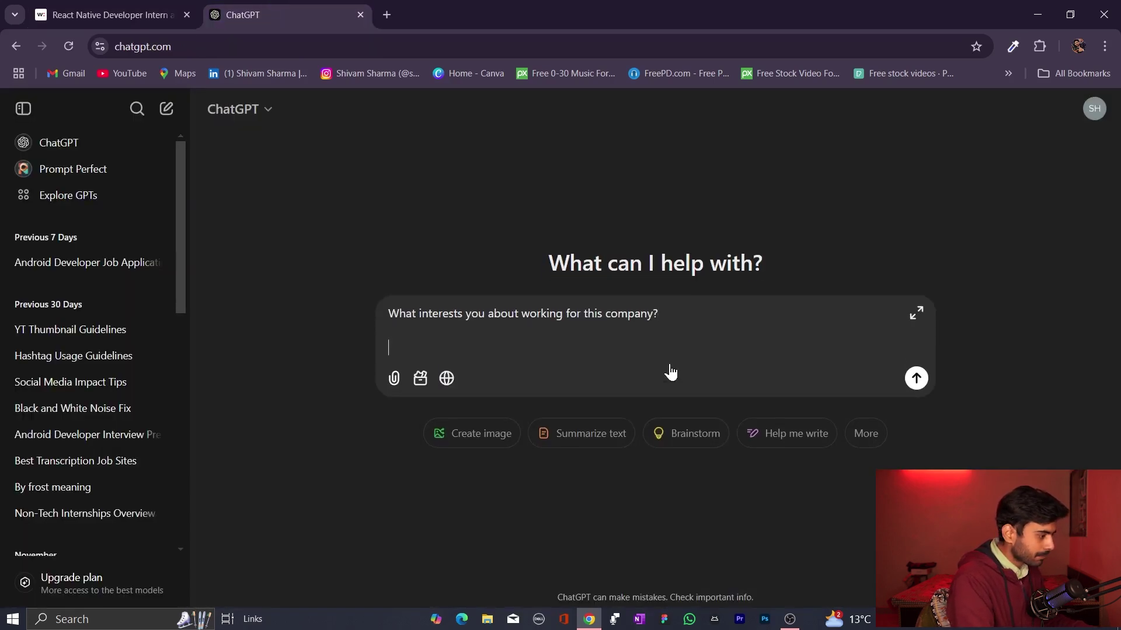
{"action": "key", "text": "ctrl+v"}
{"action": "scroll", "coordinate": [619, 364], "scroll_direction": "down", "scroll_amount": 2}
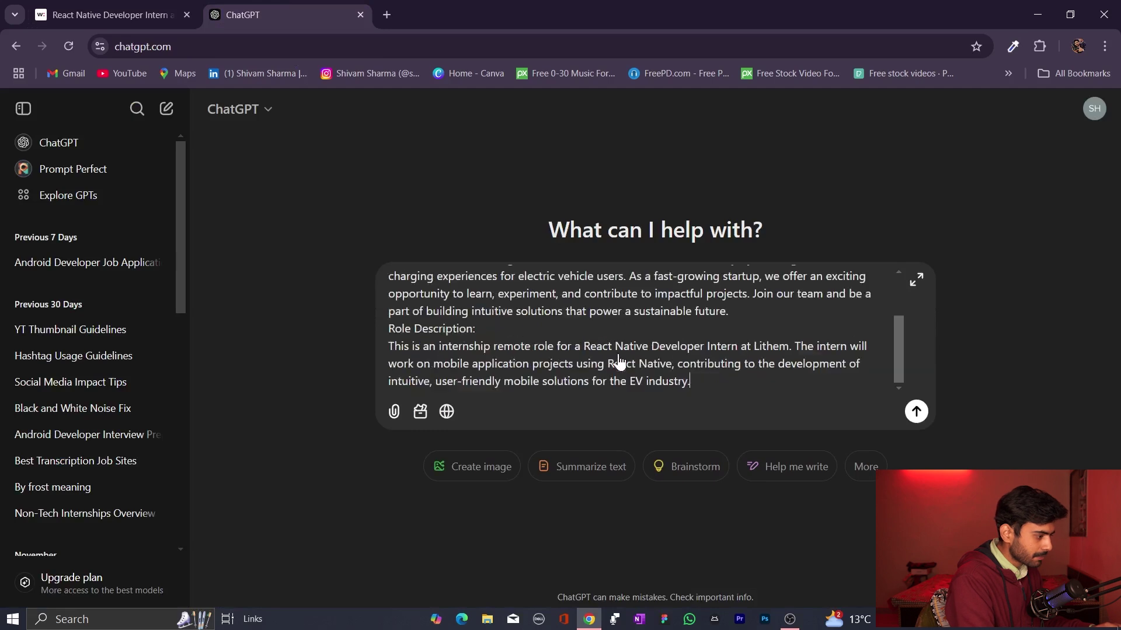
{"action": "scroll", "coordinate": [642, 371], "scroll_direction": "up", "scroll_amount": 2}
{"action": "left_click", "coordinate": [916, 413]}
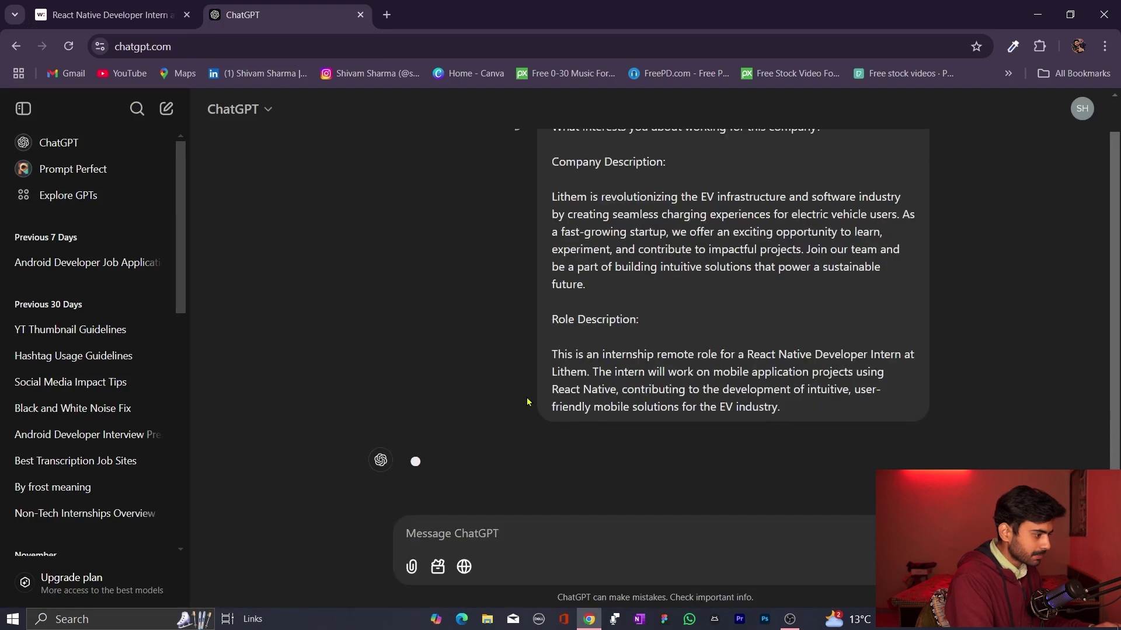
Copy ChatGPT's response into the Lithem application's answer about interest in the company, and send the application
{"action": "left_click_drag", "start_coordinate": [408, 287], "coordinate": [651, 431]}
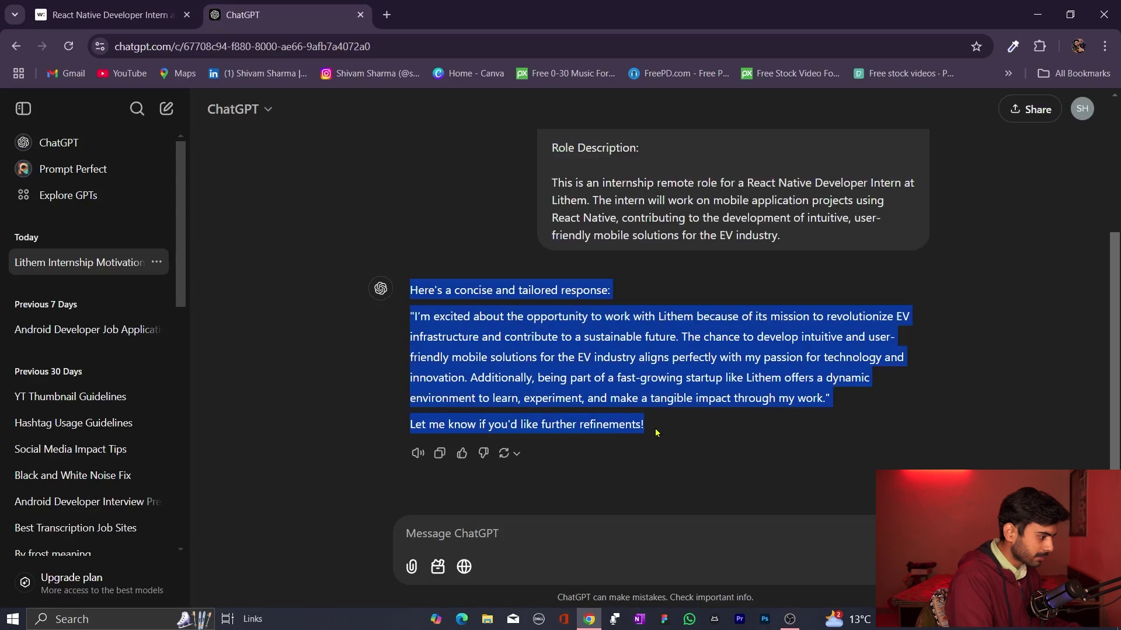
{"action": "left_click", "coordinate": [141, 15]}
{"action": "left_click", "coordinate": [560, 246]}
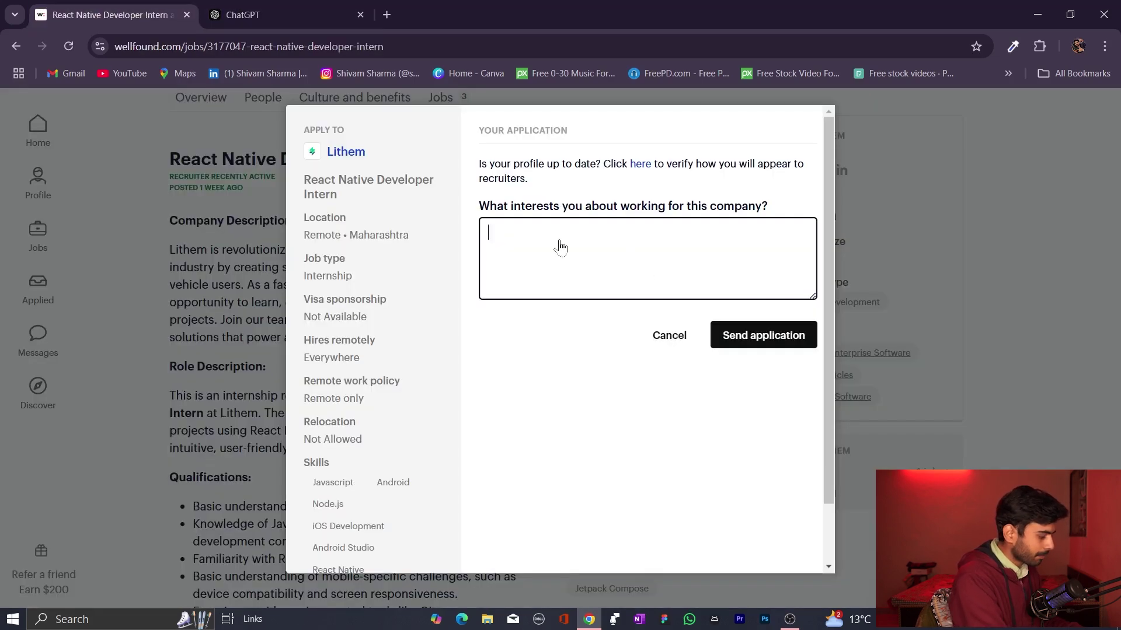
{"action": "key", "text": "ctrl+v"}
{"action": "scroll", "coordinate": [572, 253], "scroll_direction": "up", "scroll_amount": 5}
{"action": "left_click", "coordinate": [764, 335]}
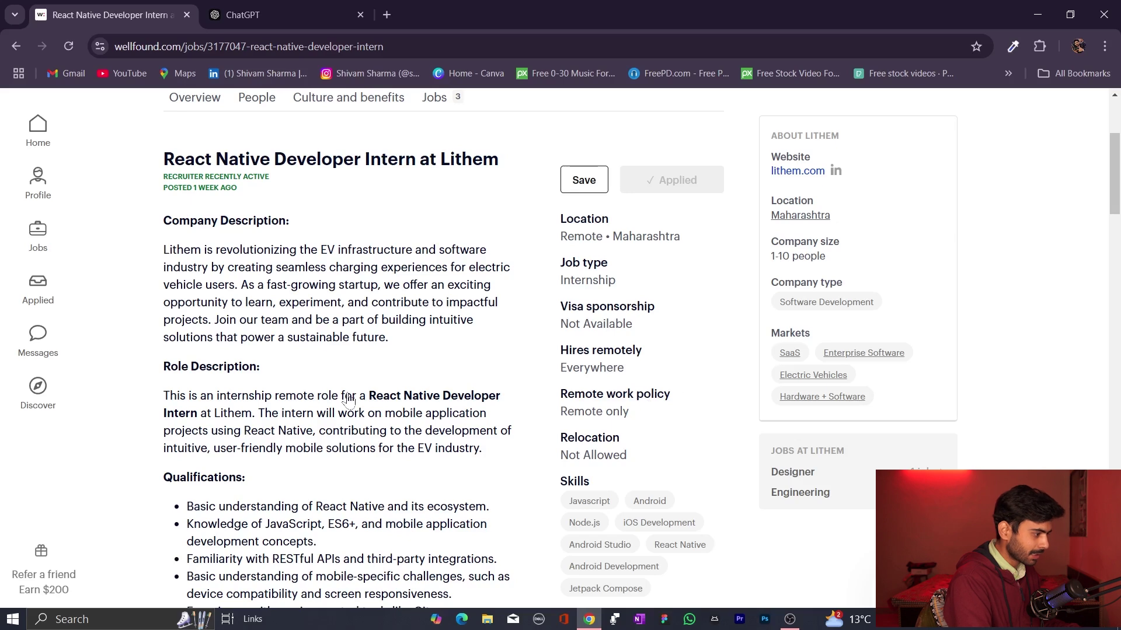
{"action": "scroll", "coordinate": [348, 401], "scroll_direction": "up", "scroll_amount": 2}
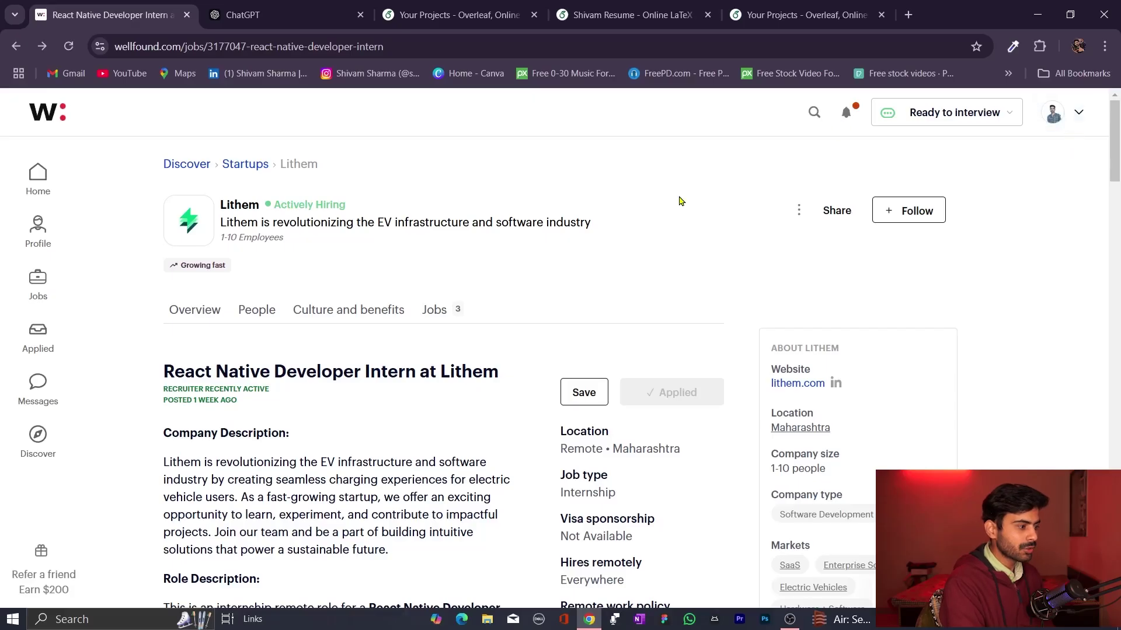
Search Google for "overleaf" in a new browser tab and open the Overleaf projects page
{"action": "left_click", "coordinate": [909, 15]}
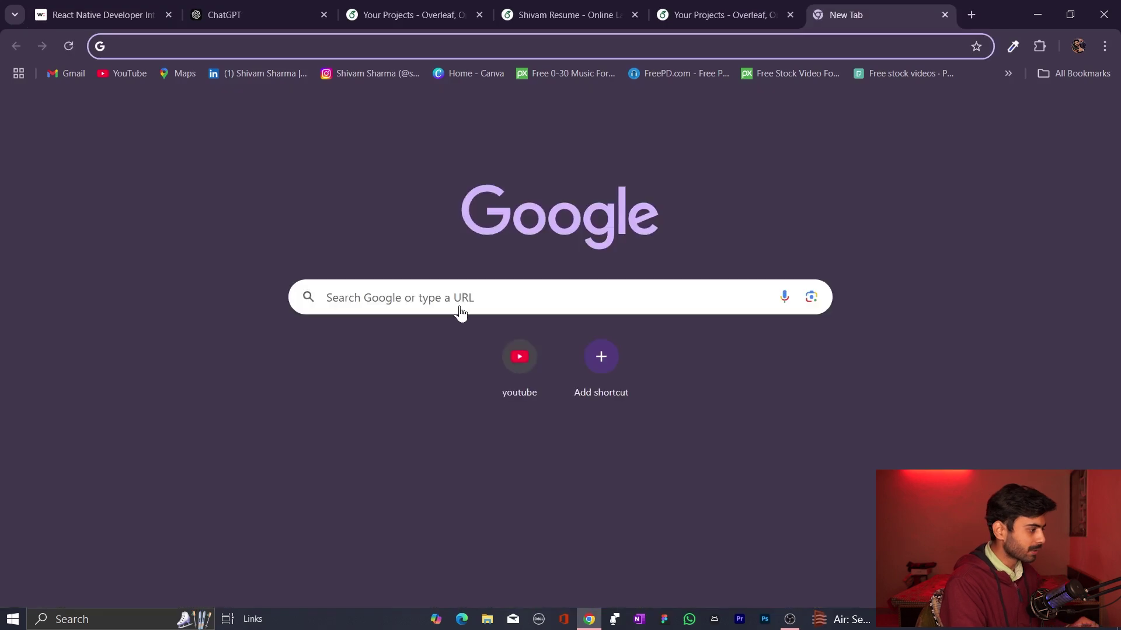
{"action": "left_click", "coordinate": [459, 311]}
{"action": "type", "text": "over"}
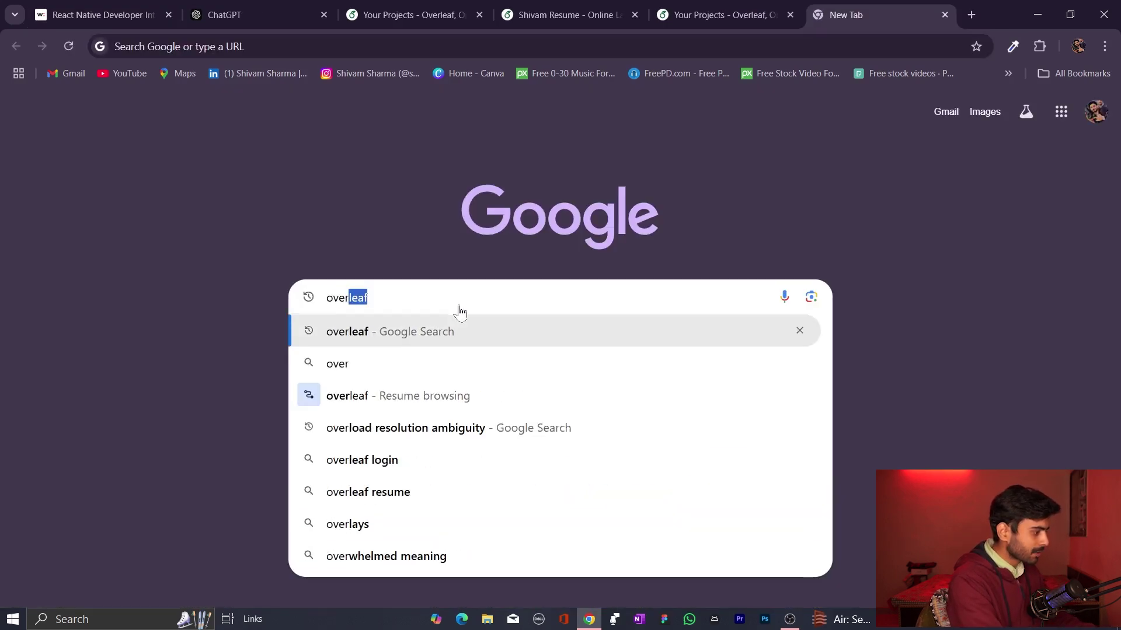
{"action": "type", "text": "leaf"}
{"action": "key", "text": "Return"}
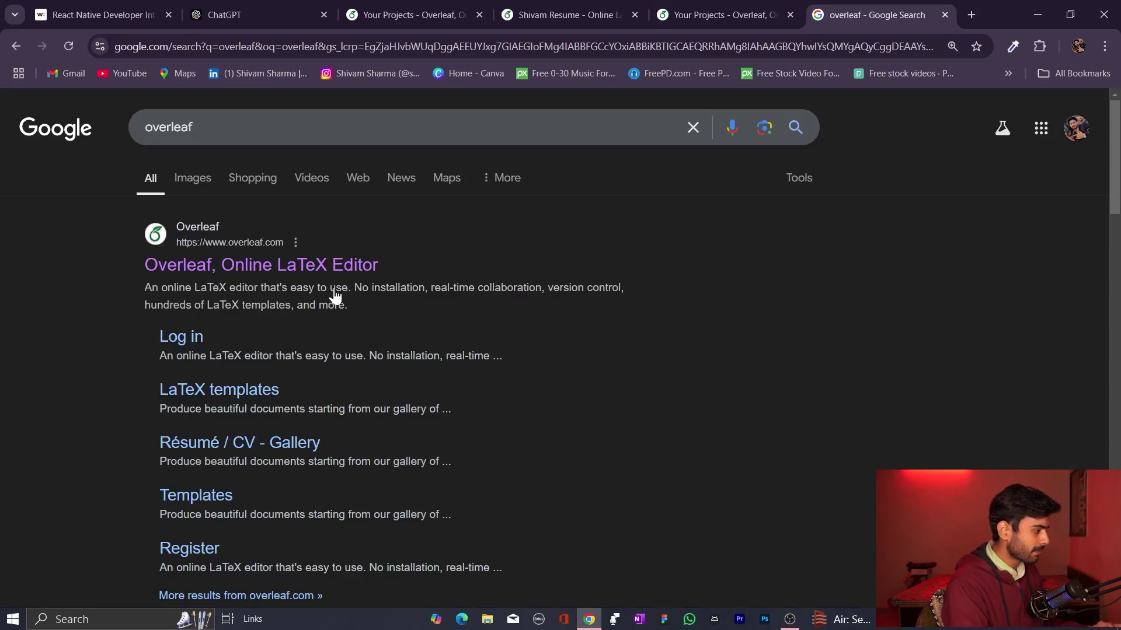
{"action": "left_click", "coordinate": [305, 272]}
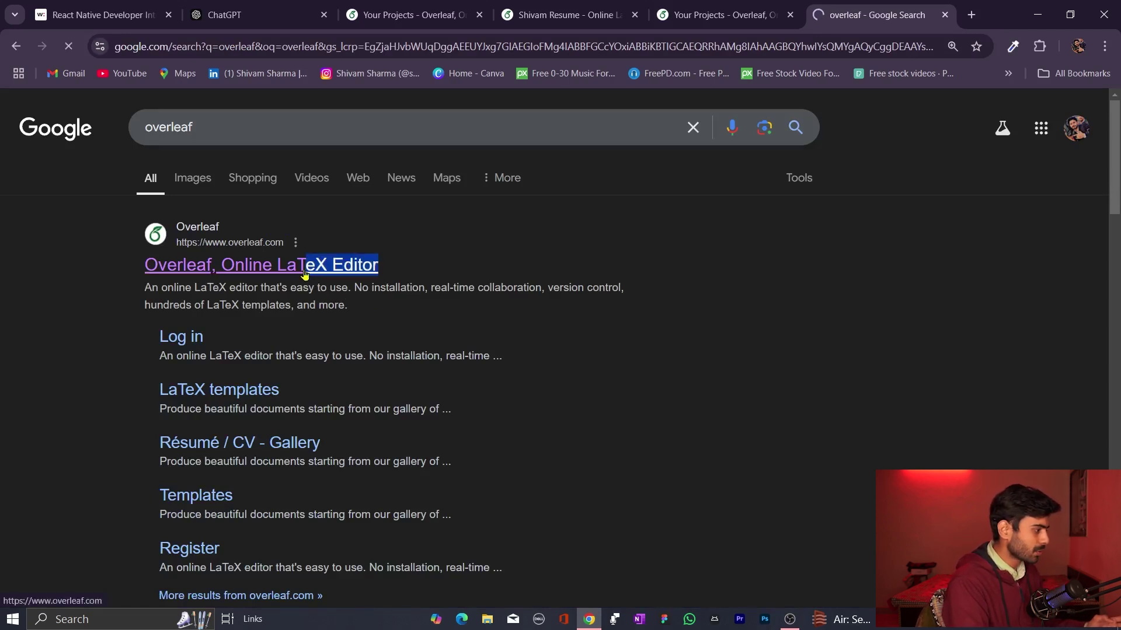
{"action": "scroll", "coordinate": [571, 544], "scroll_direction": "down", "scroll_amount": 1}
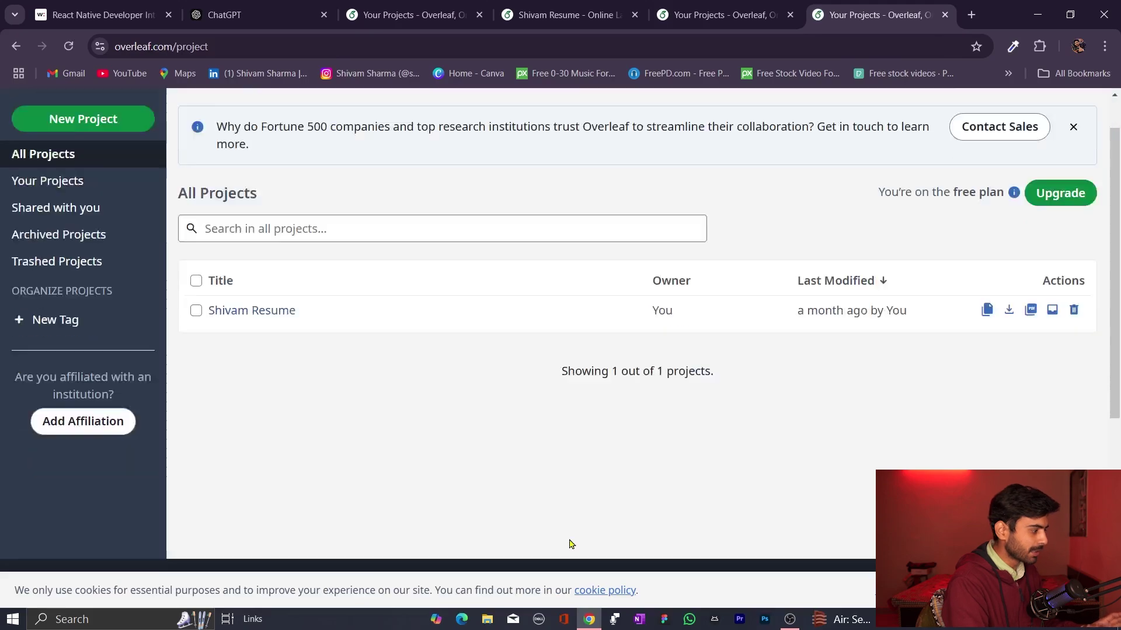
{"action": "scroll", "coordinate": [571, 544], "scroll_direction": "up", "scroll_amount": 1}
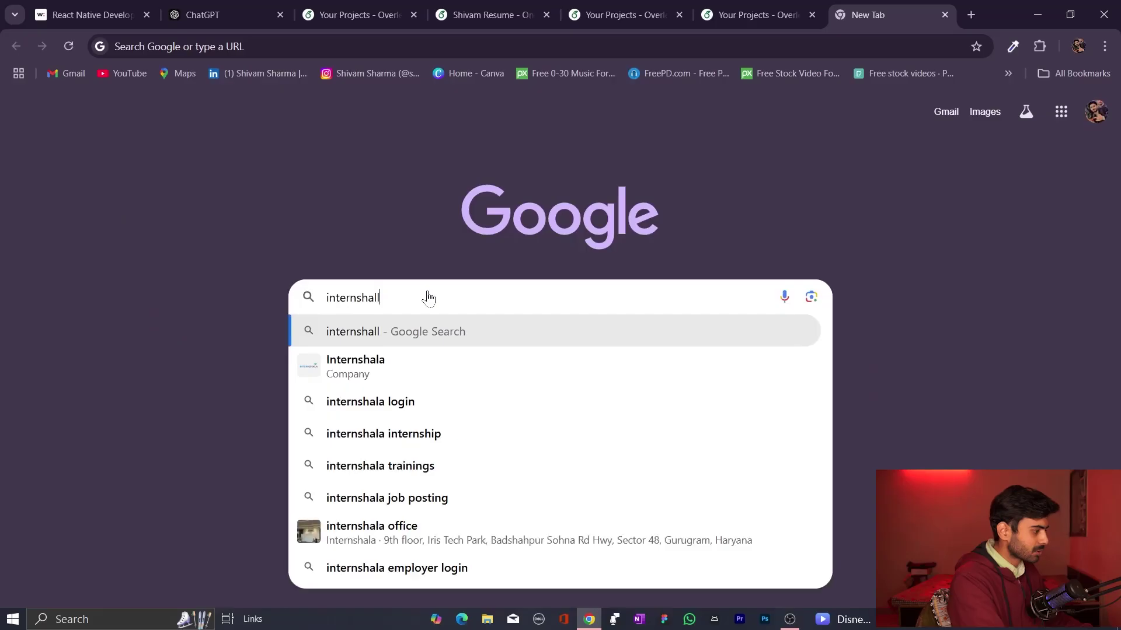
Search Google for "internshala", open the Internshala site, and show its Work from Home internships
{"action": "key", "text": "BackSpace"}
{"action": "key", "text": "Return"}
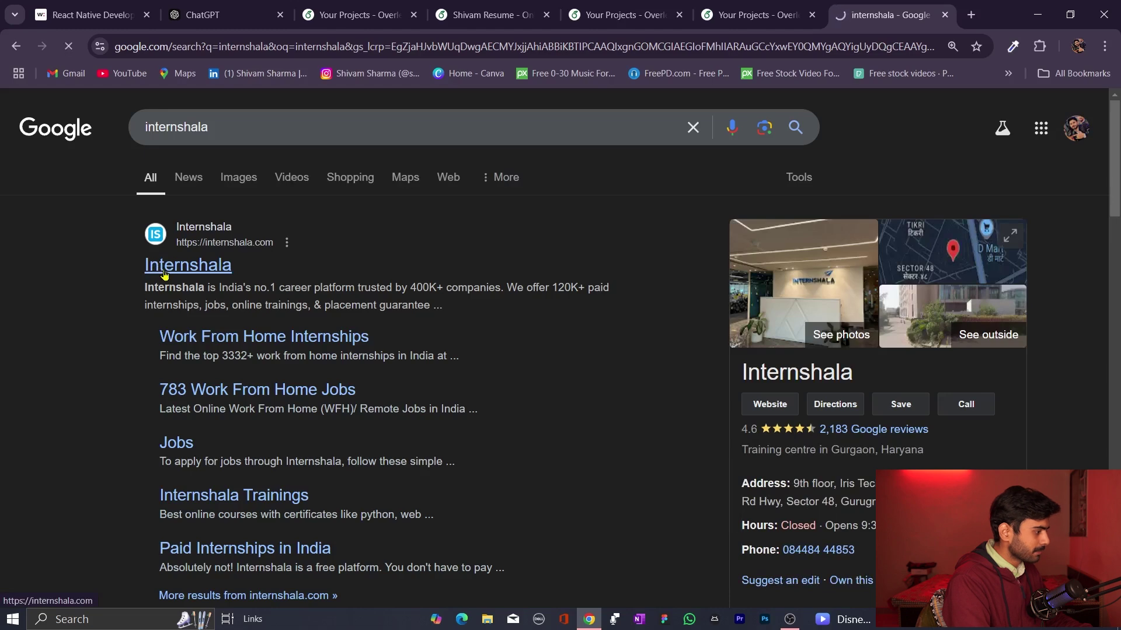
{"action": "left_click", "coordinate": [165, 275]}
{"action": "mouse_move", "coordinate": [653, 116]}
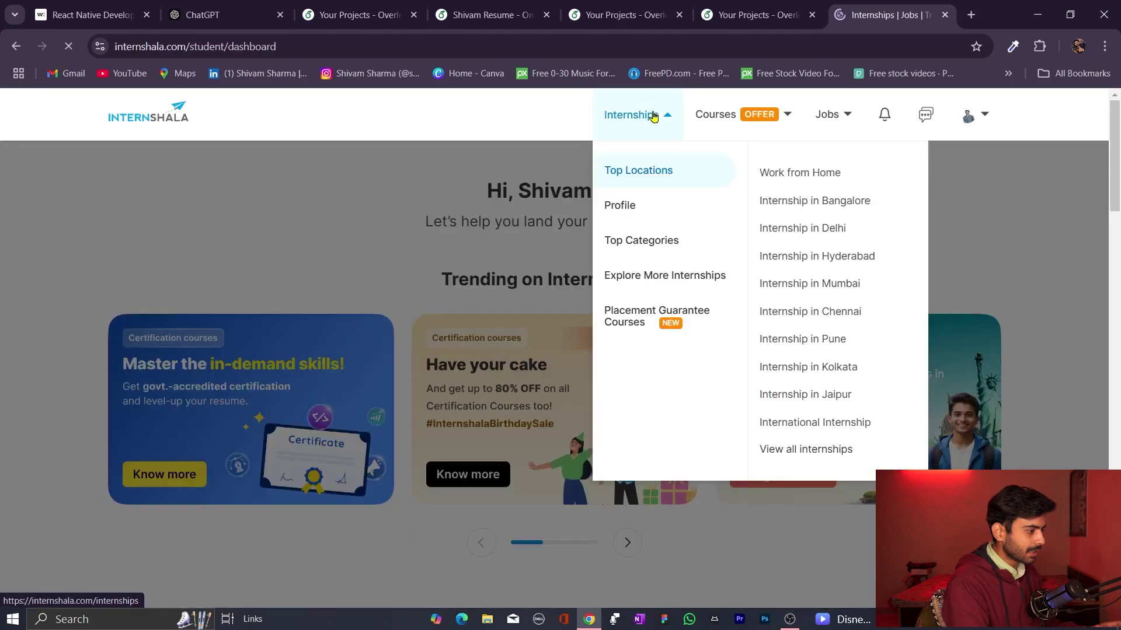
{"action": "left_click", "coordinate": [777, 177]}
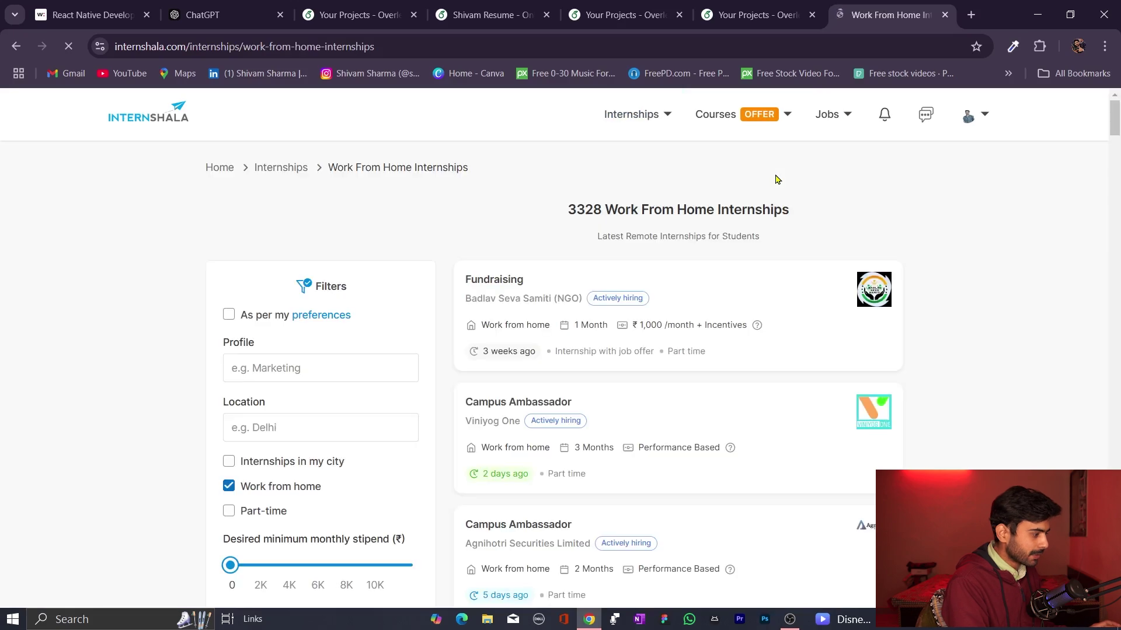
Browse the work-from-home internships and filter them by the location Noida
{"action": "scroll", "coordinate": [607, 515], "scroll_direction": "down", "scroll_amount": 10}
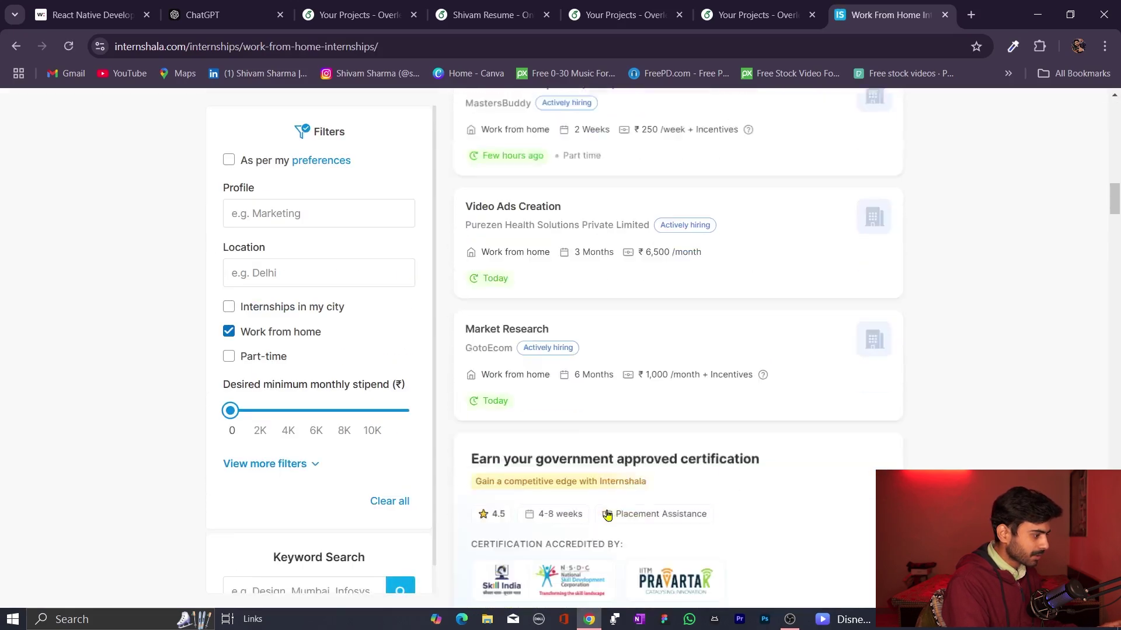
{"action": "scroll", "coordinate": [604, 513], "scroll_direction": "down", "scroll_amount": 8}
{"action": "scroll", "coordinate": [618, 508], "scroll_direction": "up", "scroll_amount": 18}
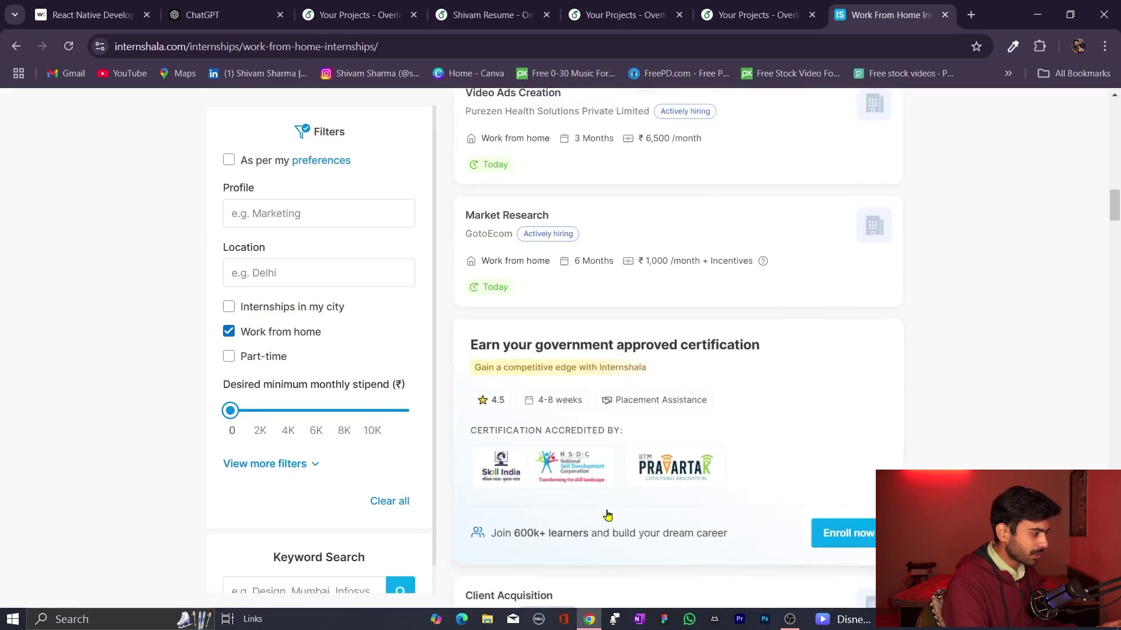
{"action": "left_click", "coordinate": [358, 224]}
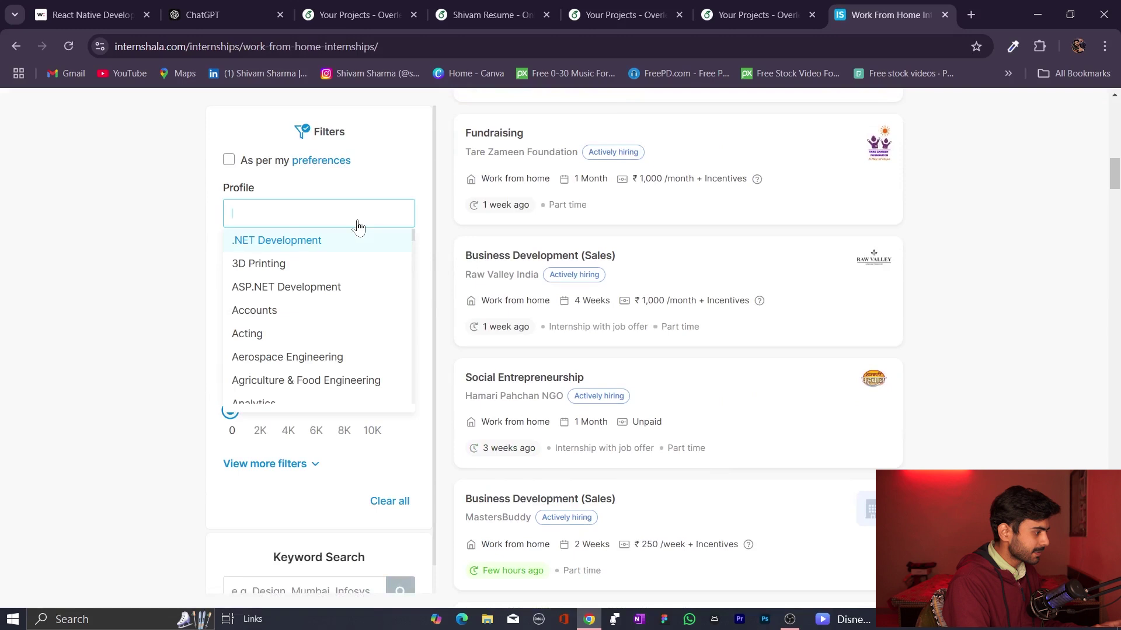
{"action": "left_click", "coordinate": [162, 245]}
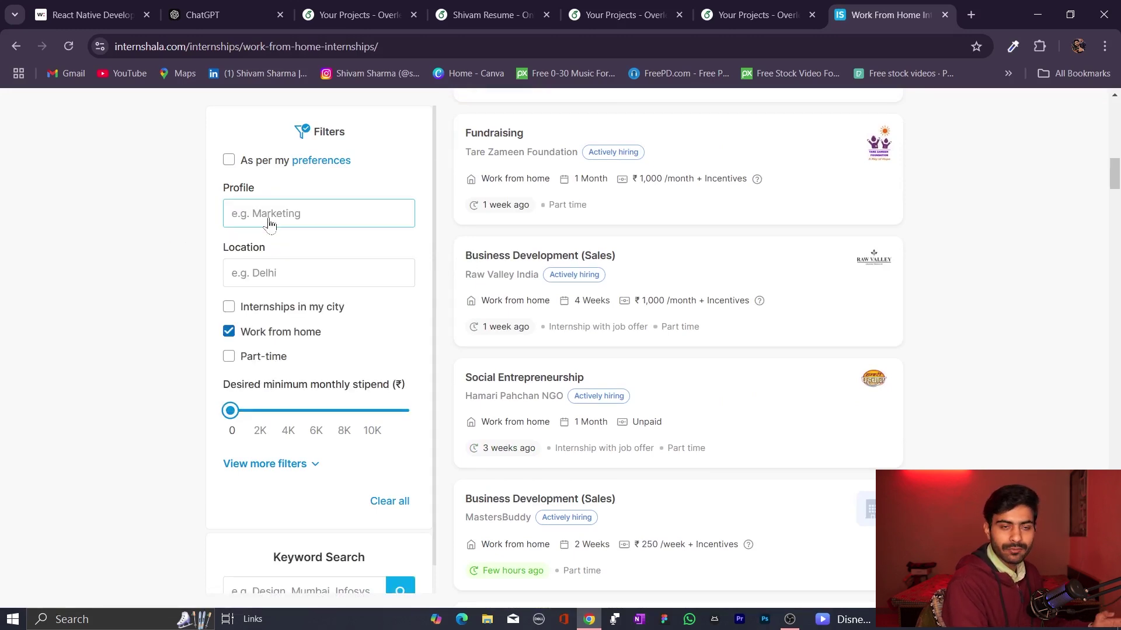
{"action": "left_click", "coordinate": [292, 271]}
{"action": "scroll", "coordinate": [291, 379], "scroll_direction": "down", "scroll_amount": 4}
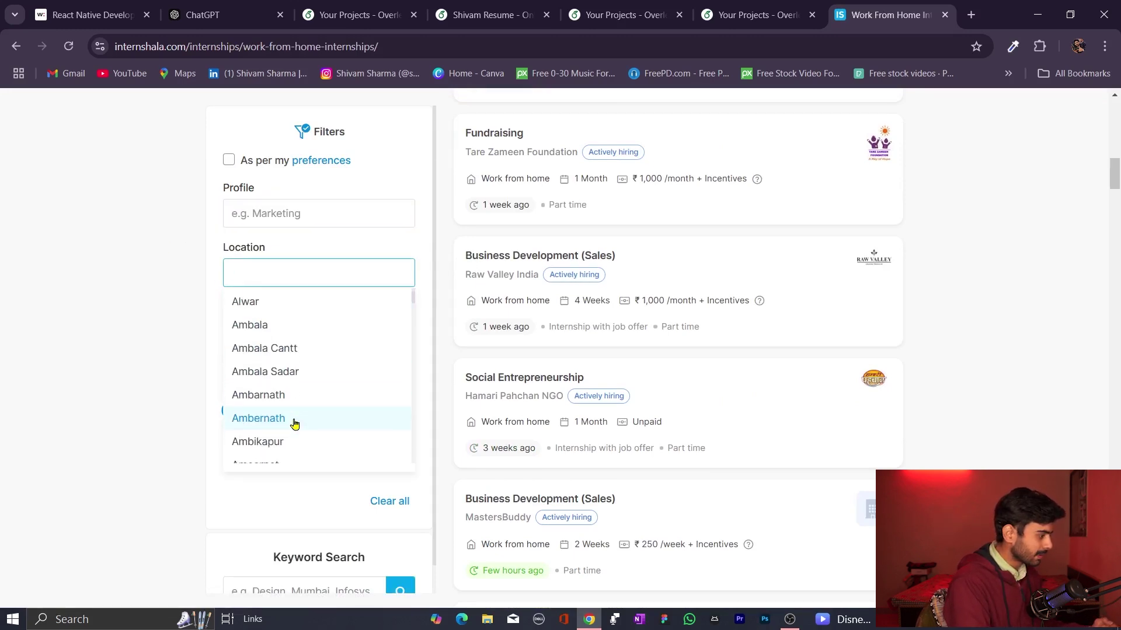
{"action": "scroll", "coordinate": [293, 293], "scroll_direction": "up", "scroll_amount": 2}
{"action": "type", "text": "noi"}
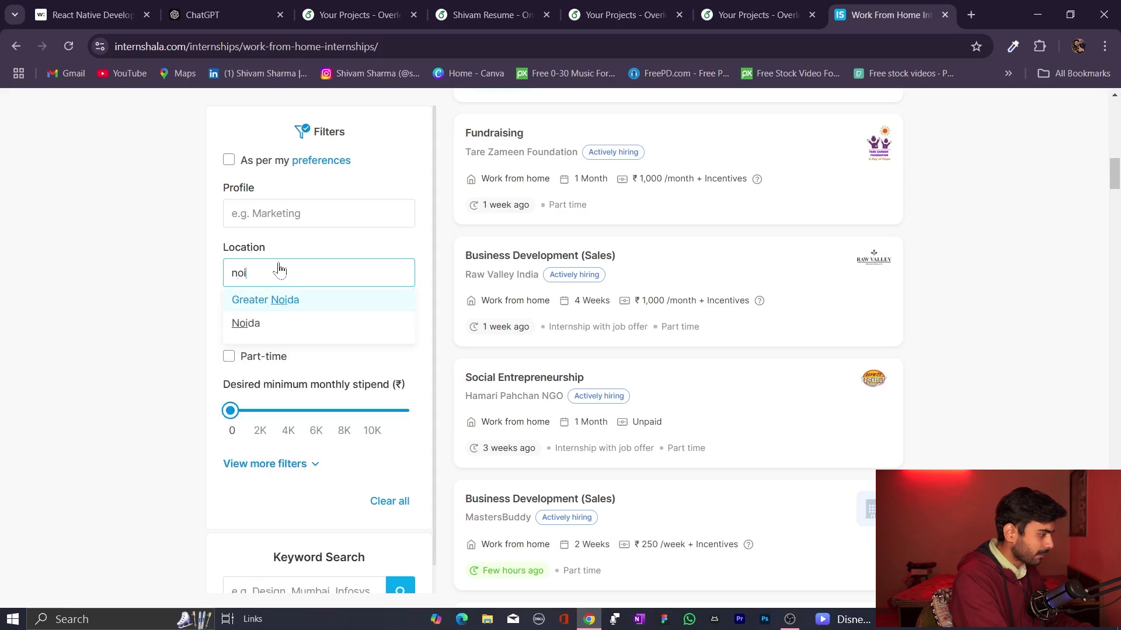
{"action": "type", "text": "d"}
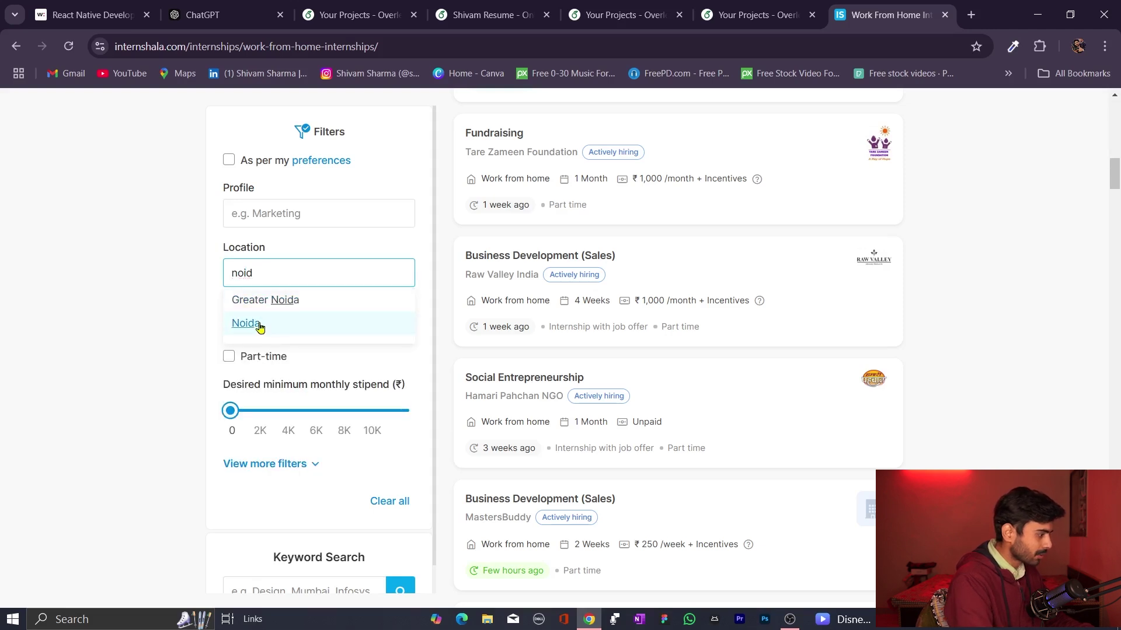
{"action": "left_click", "coordinate": [257, 324]}
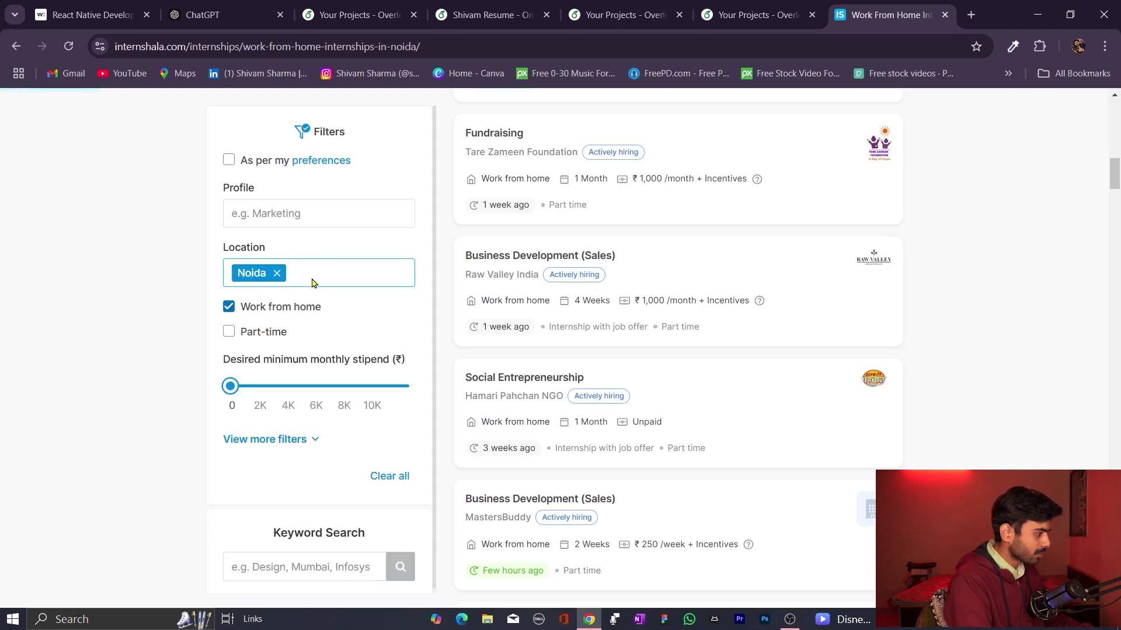
Restrict the Noida internships to part-time ones with a desired minimum monthly stipend of 2K
{"action": "left_click", "coordinate": [233, 332]}
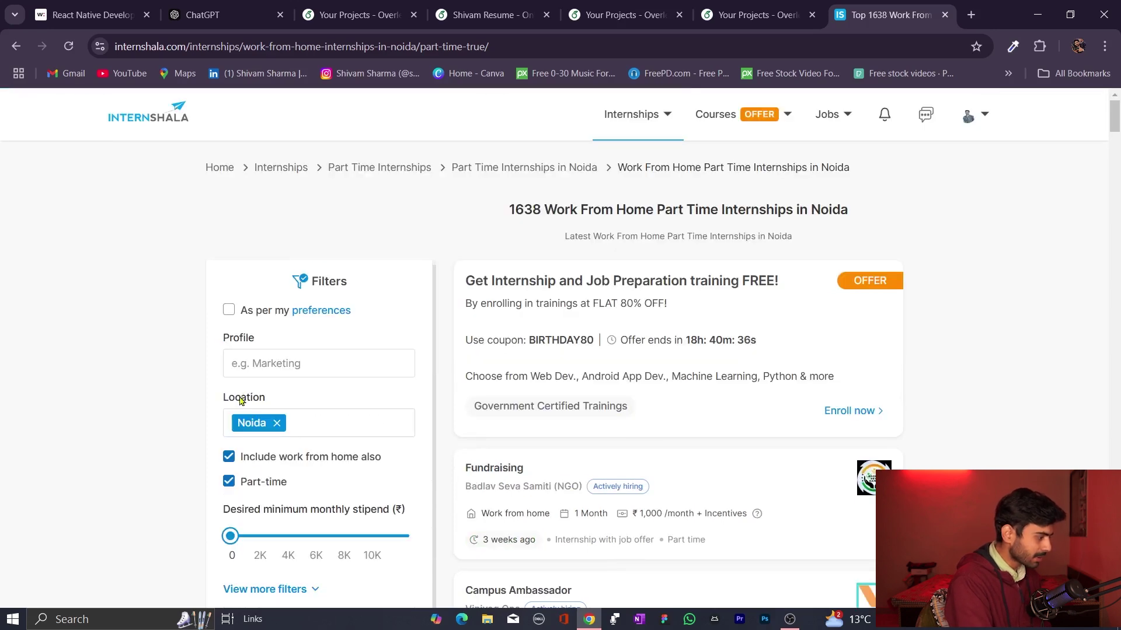
{"action": "scroll", "coordinate": [265, 473], "scroll_direction": "down", "scroll_amount": 2}
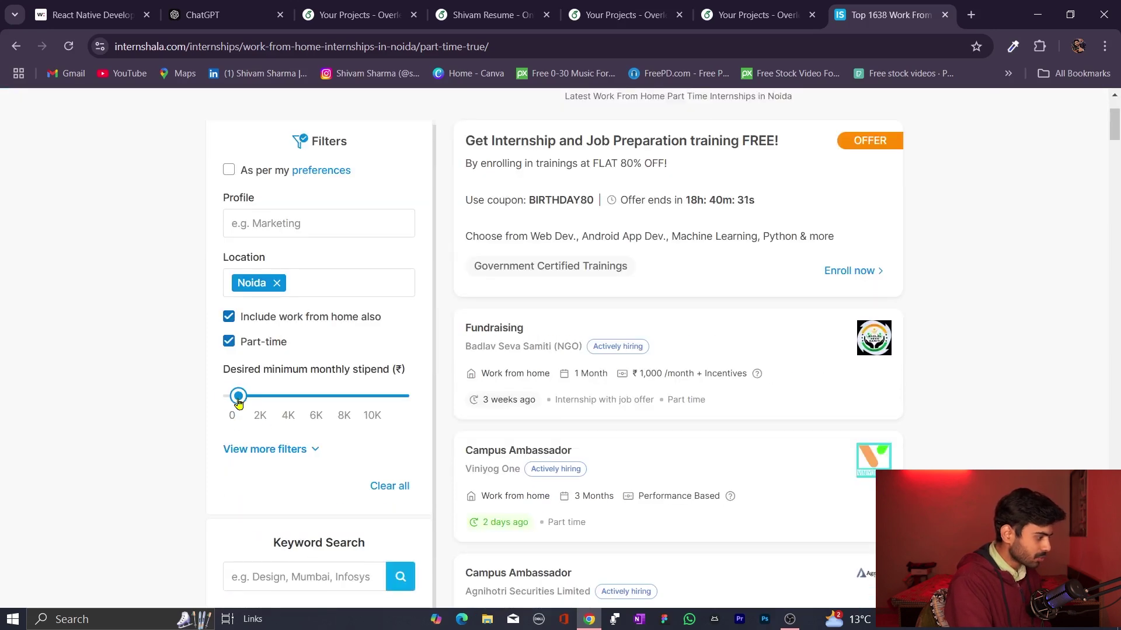
{"action": "left_click_drag", "start_coordinate": [232, 400], "coordinate": [261, 403]}
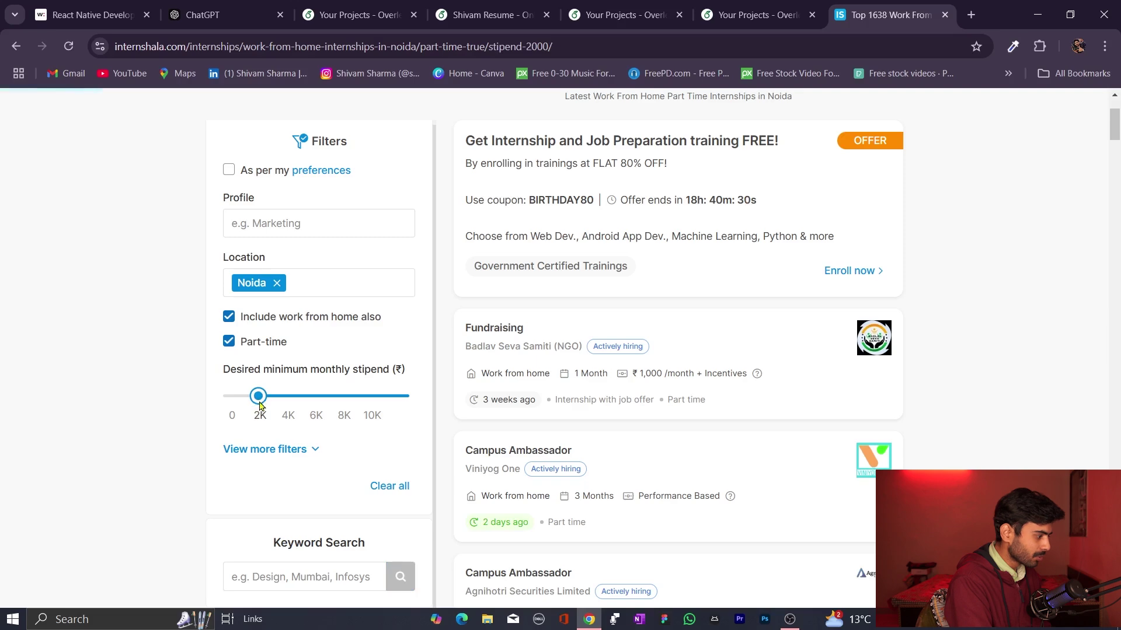
Look through the part-time Noida internships and try filtering them by the profile "react native"
{"action": "scroll", "coordinate": [563, 512], "scroll_direction": "down", "scroll_amount": 5}
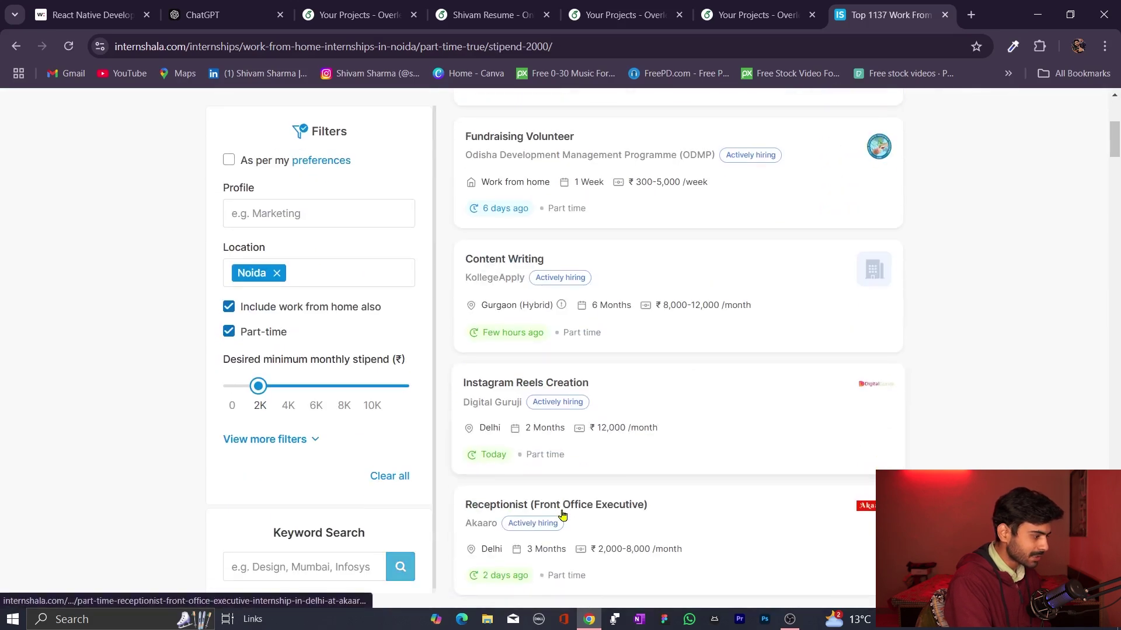
{"action": "scroll", "coordinate": [562, 514], "scroll_direction": "down", "scroll_amount": 1}
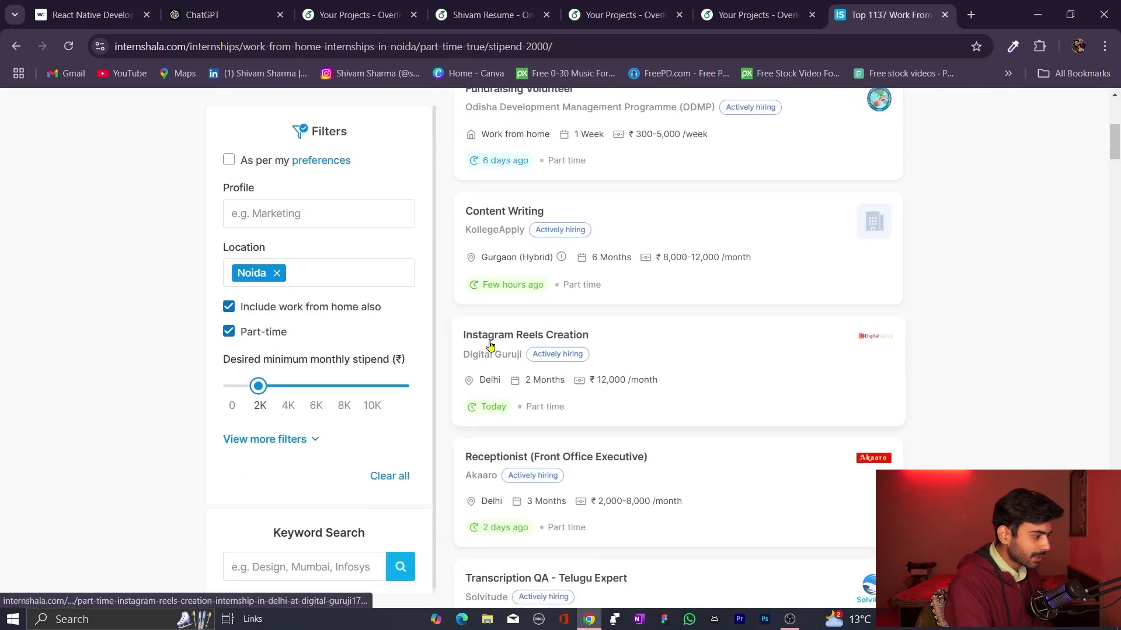
{"action": "scroll", "coordinate": [607, 465], "scroll_direction": "down", "scroll_amount": 2}
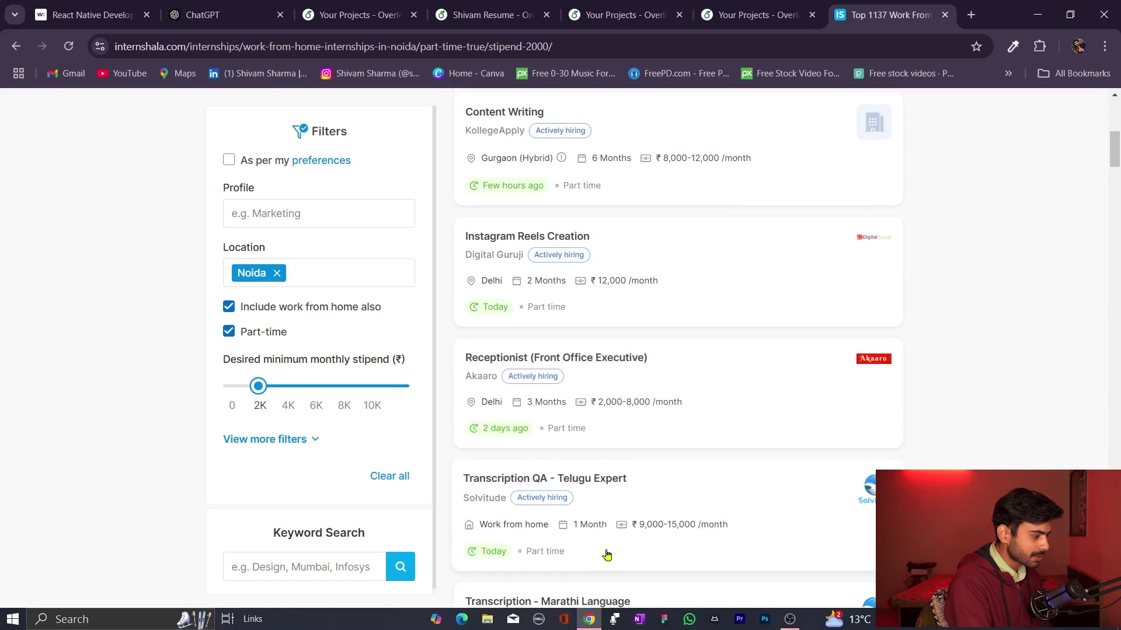
{"action": "scroll", "coordinate": [607, 554], "scroll_direction": "down", "scroll_amount": 3}
{"action": "left_click", "coordinate": [334, 214]}
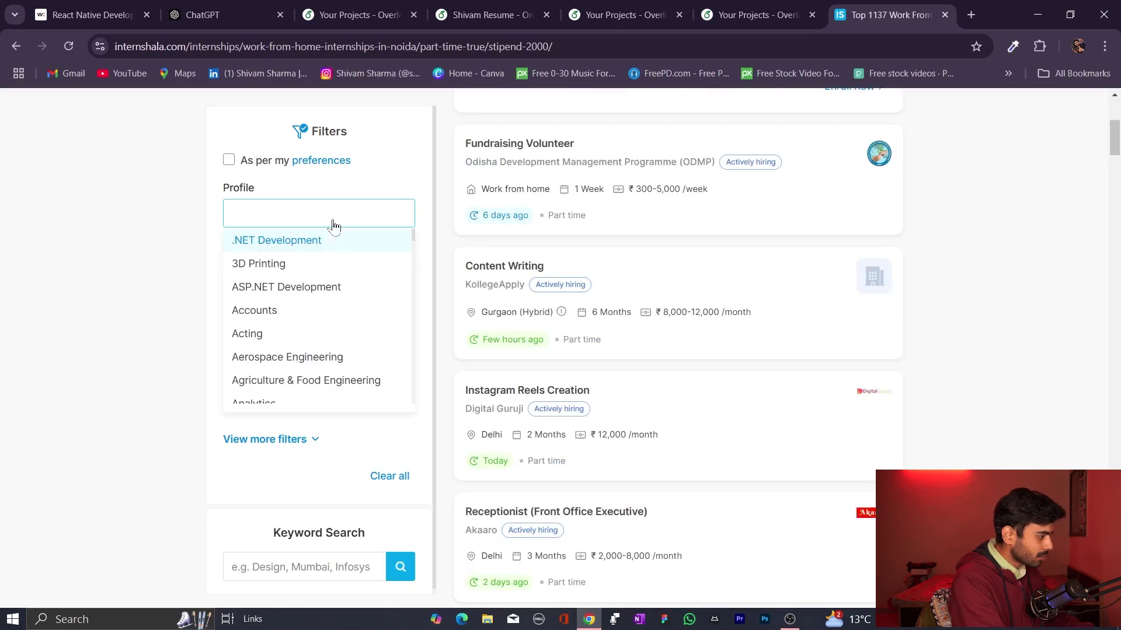
{"action": "type", "text": "react native"}
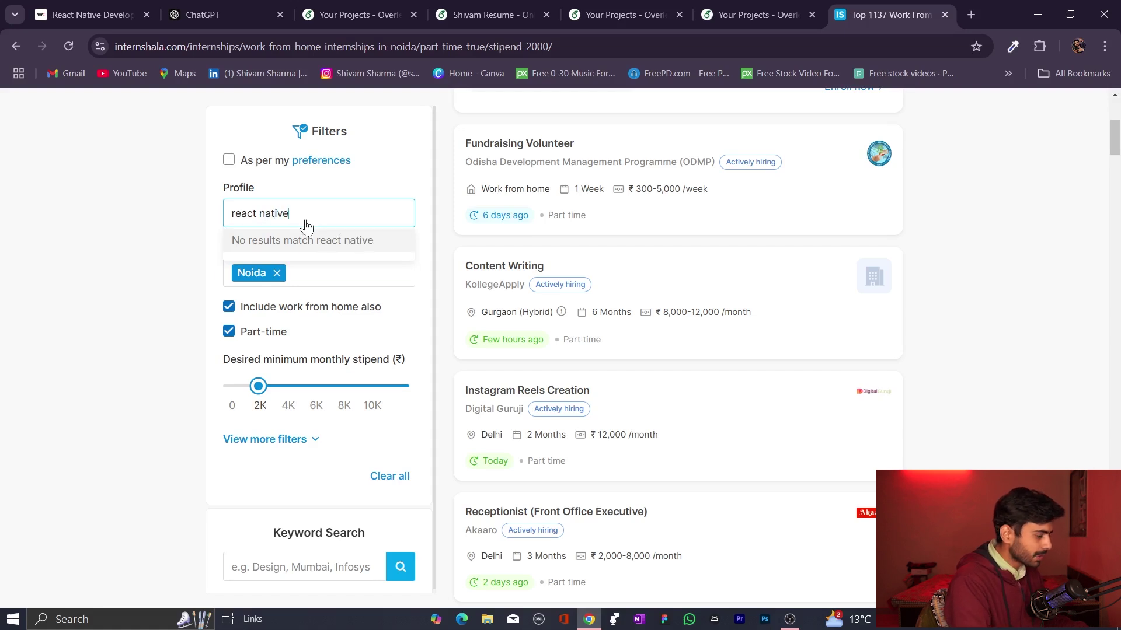
{"action": "key", "text": "ctrl+a"}
{"action": "key", "text": "BackSpace"}
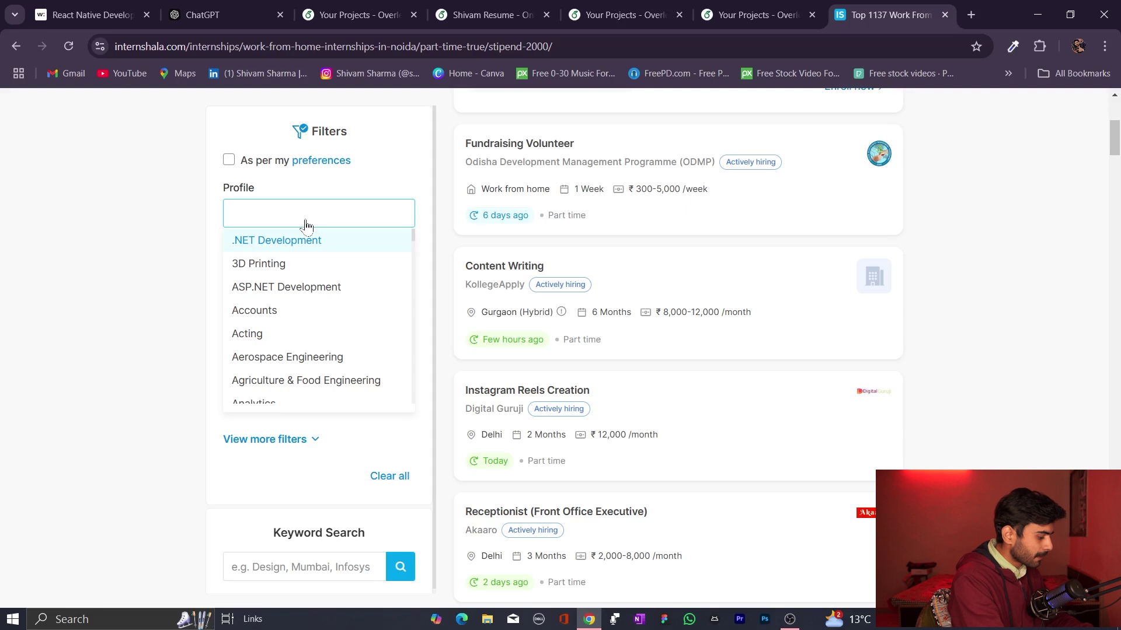
Filter the internships by the UI/UX Design profile and browse the matching listings
{"action": "type", "text": "ui"}
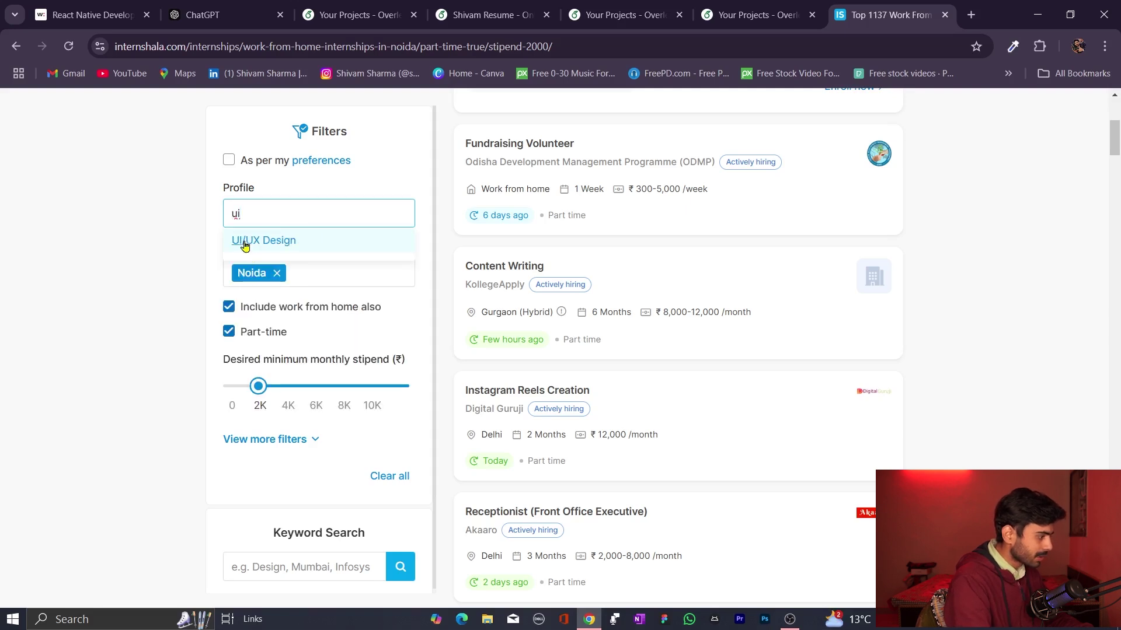
{"action": "left_click", "coordinate": [245, 246]}
{"action": "scroll", "coordinate": [599, 482], "scroll_direction": "down", "scroll_amount": 2}
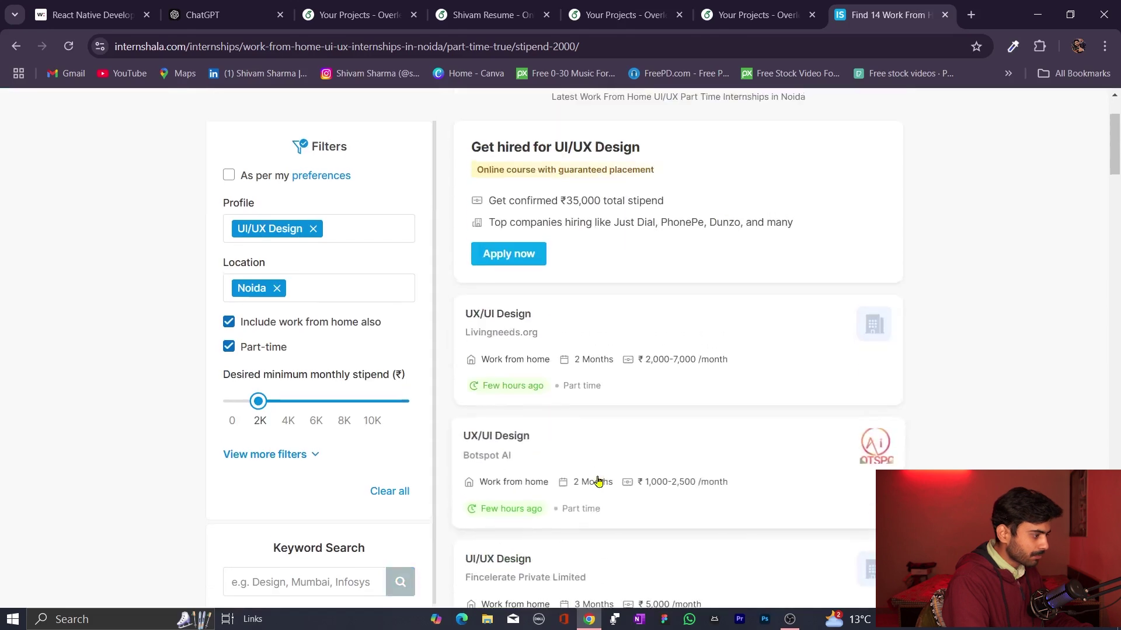
{"action": "scroll", "coordinate": [599, 482], "scroll_direction": "down", "scroll_amount": 2}
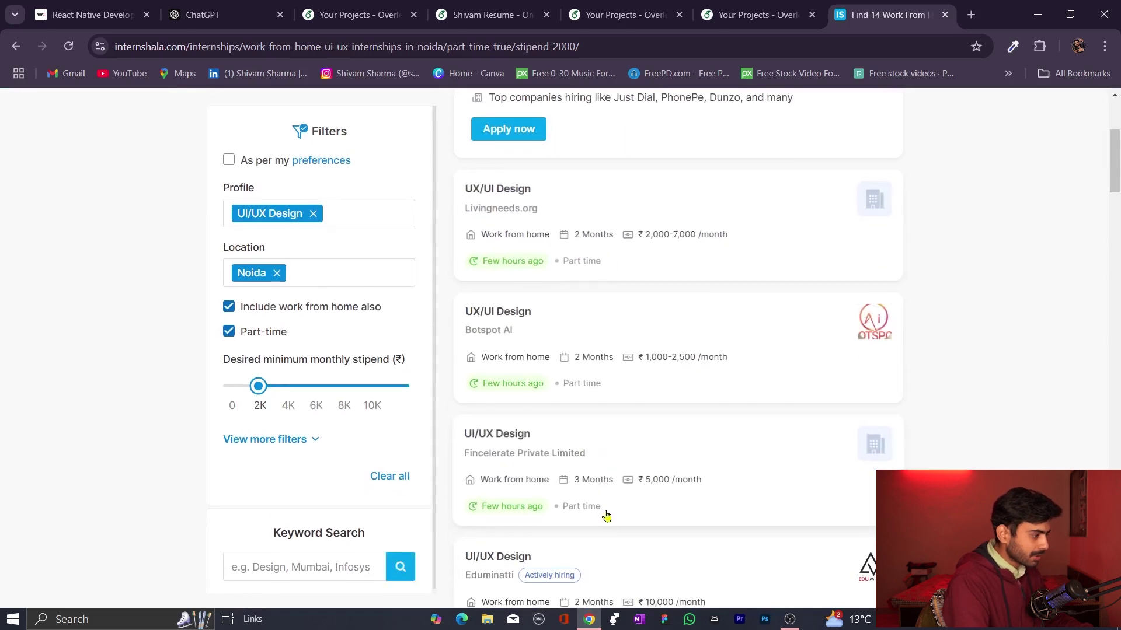
{"action": "scroll", "coordinate": [606, 516], "scroll_direction": "down", "scroll_amount": 15}
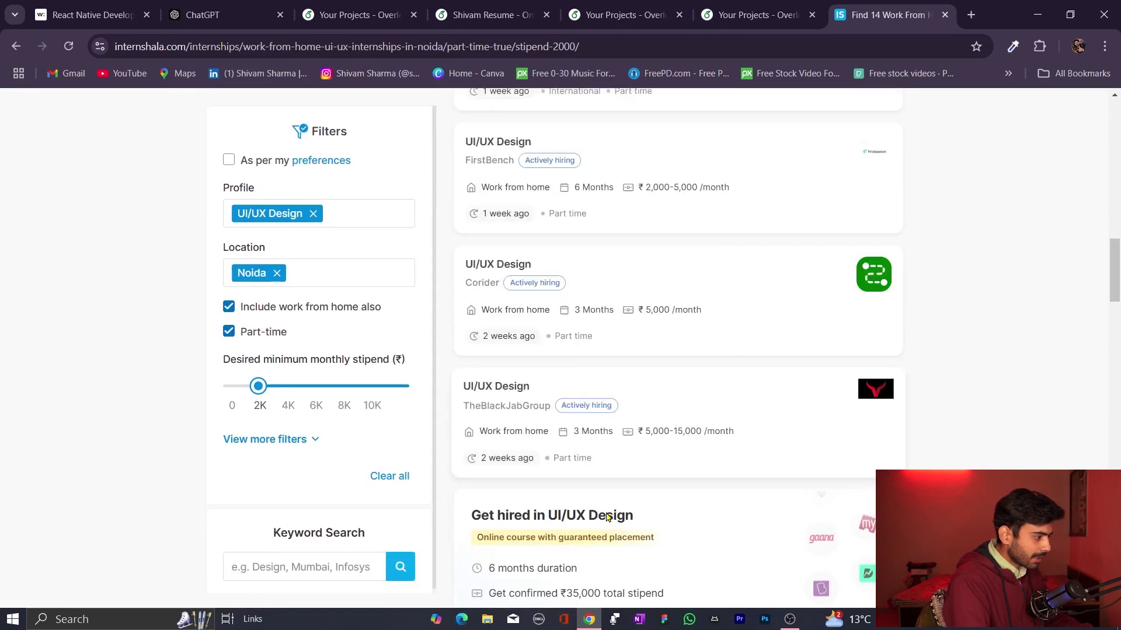
{"action": "scroll", "coordinate": [606, 515], "scroll_direction": "down", "scroll_amount": 3}
{"action": "scroll", "coordinate": [606, 517], "scroll_direction": "up", "scroll_amount": 12}
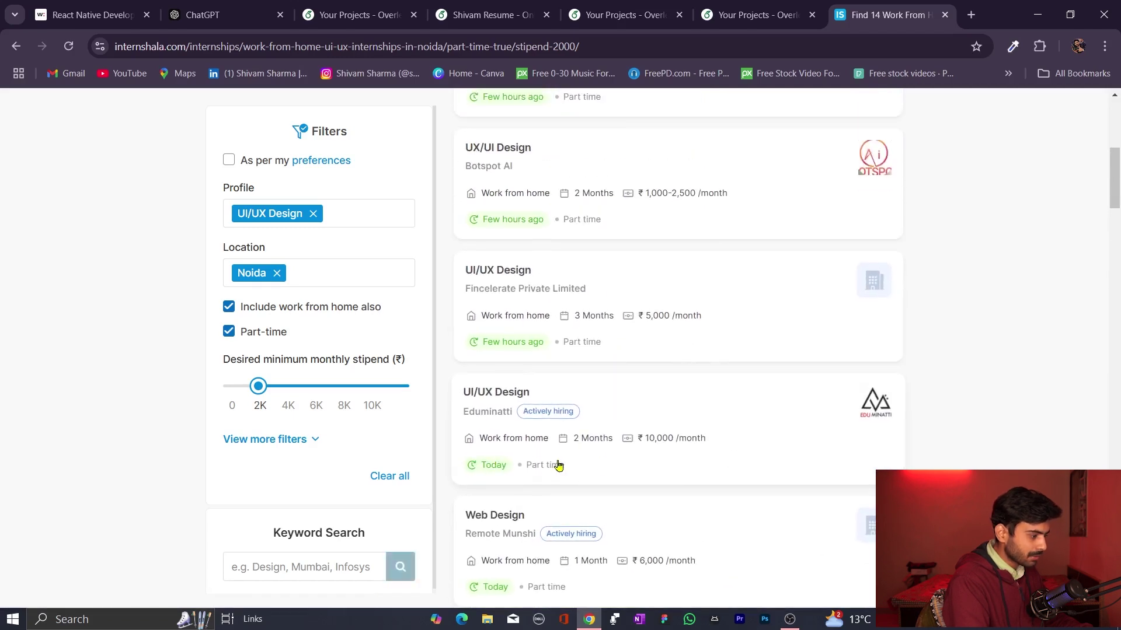
Open the Eduminatti UI/UX Design internship and read through its details
{"action": "left_click", "coordinate": [478, 394]}
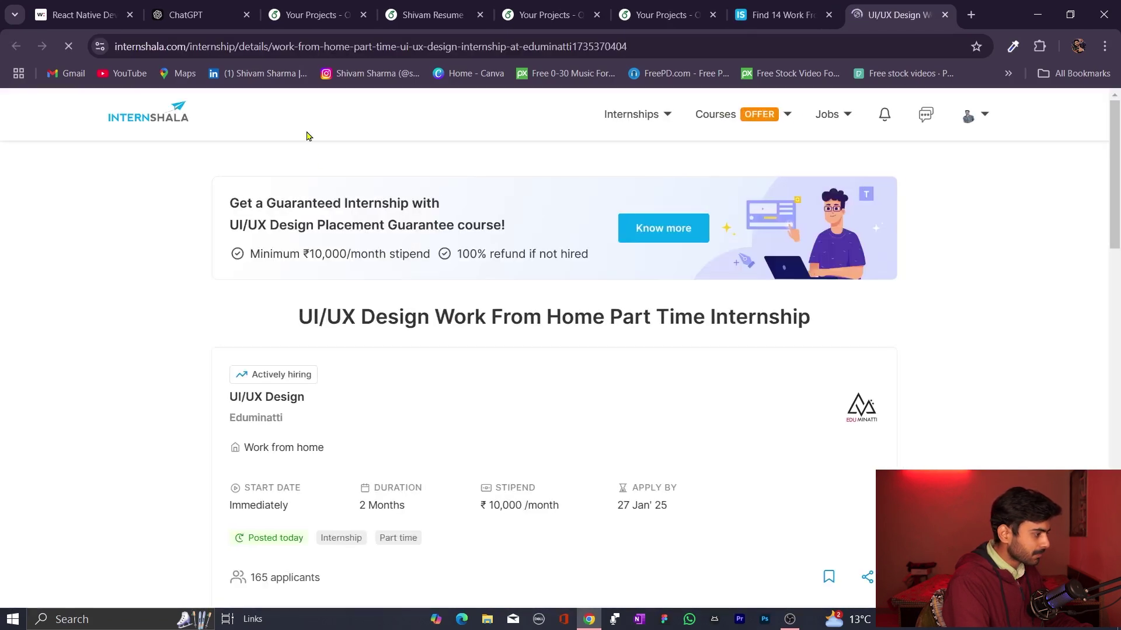
{"action": "scroll", "coordinate": [261, 255], "scroll_direction": "down", "scroll_amount": 3}
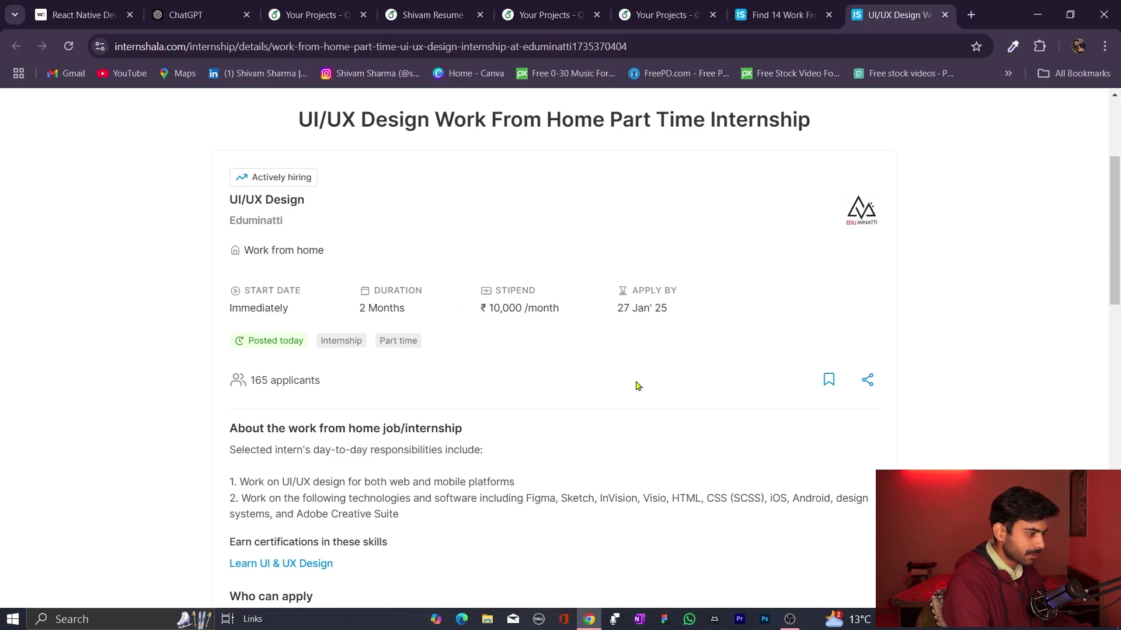
{"action": "scroll", "coordinate": [614, 453], "scroll_direction": "down", "scroll_amount": 10}
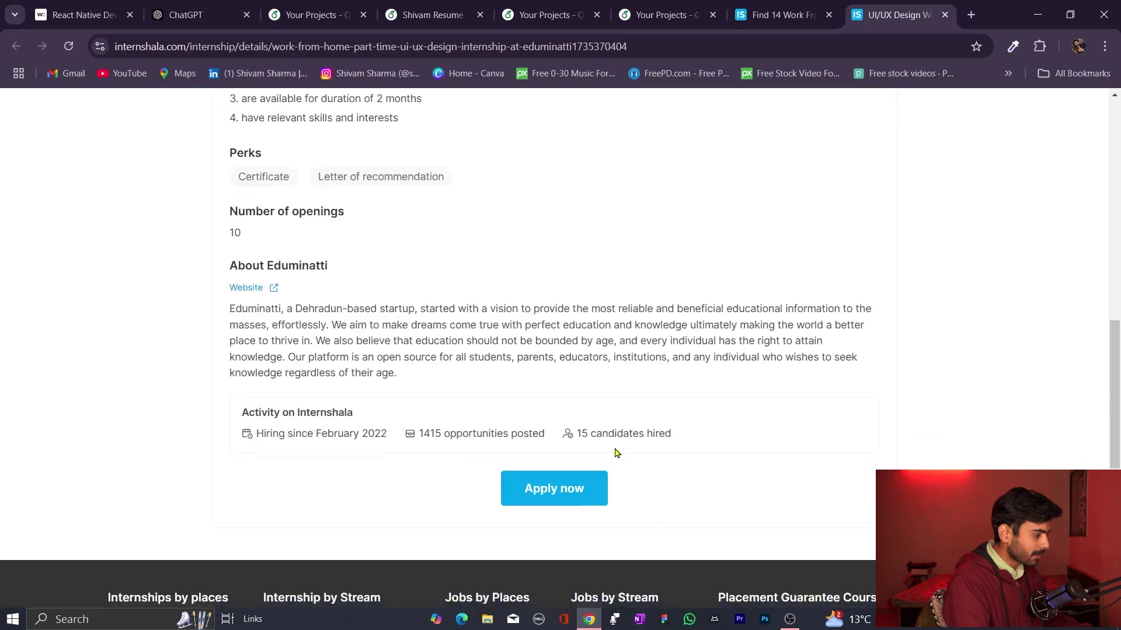
{"action": "scroll", "coordinate": [616, 453], "scroll_direction": "up", "scroll_amount": 1}
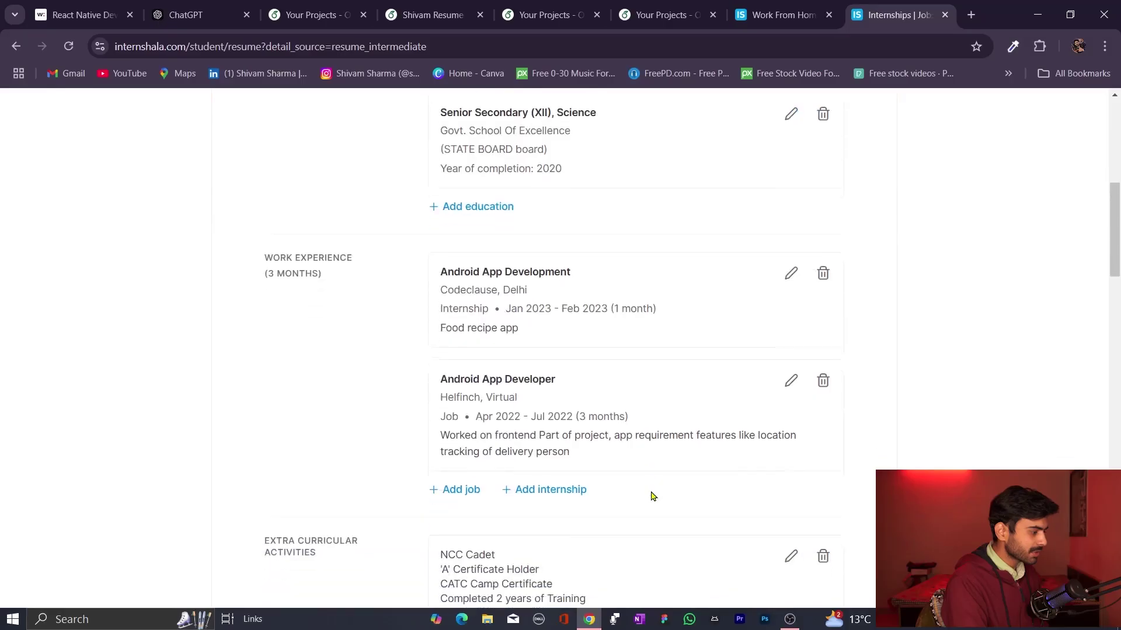
Review the Internshala resume through to the accomplishments section and proceed to the Eduminatti application form
{"action": "scroll", "coordinate": [651, 493], "scroll_direction": "down", "scroll_amount": 15}
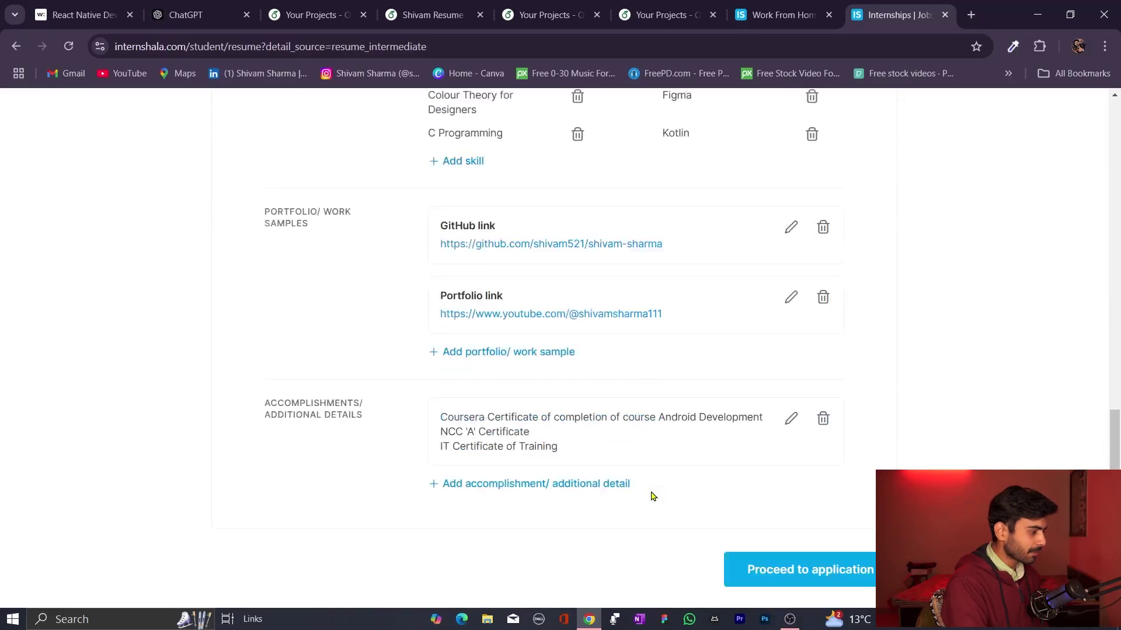
{"action": "scroll", "coordinate": [651, 497], "scroll_direction": "up", "scroll_amount": 4}
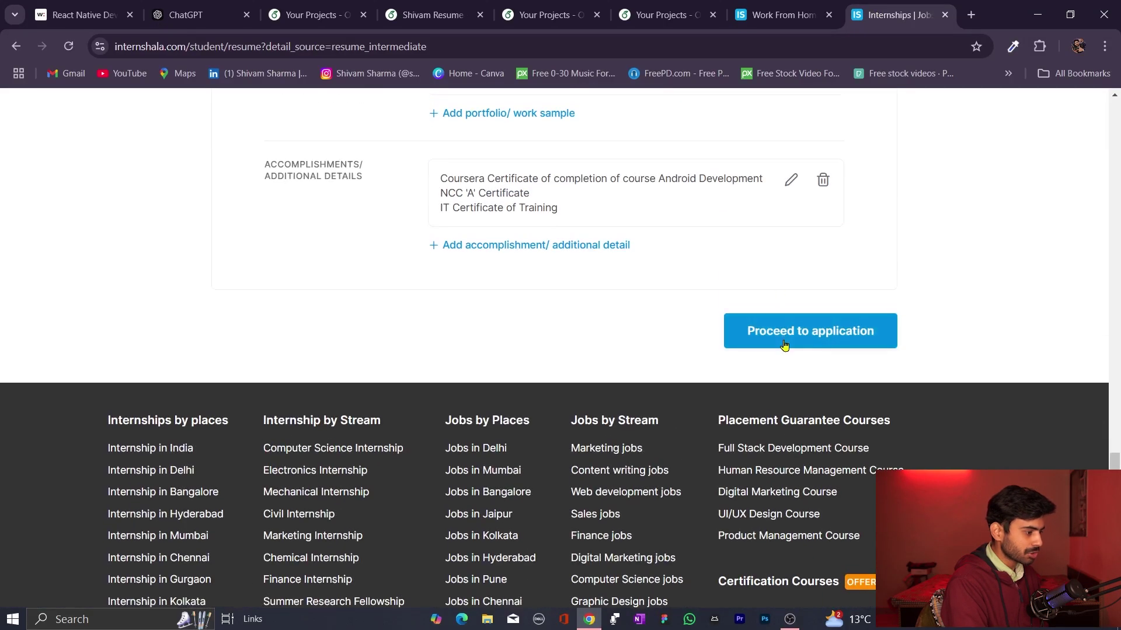
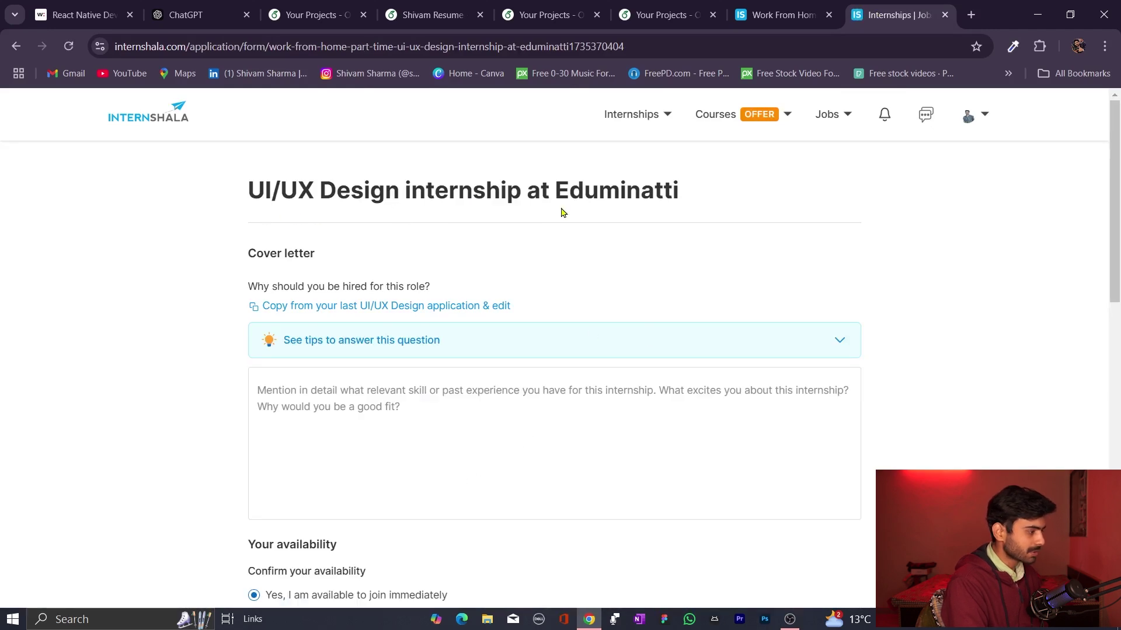
{"action": "scroll", "coordinate": [580, 454], "scroll_direction": "down", "scroll_amount": 3}
{"action": "scroll", "coordinate": [580, 453], "scroll_direction": "up", "scroll_amount": 3}
Copy the cover letter question "Why should you be hired for this role?" from the application form
{"action": "left_click", "coordinate": [201, 282]}
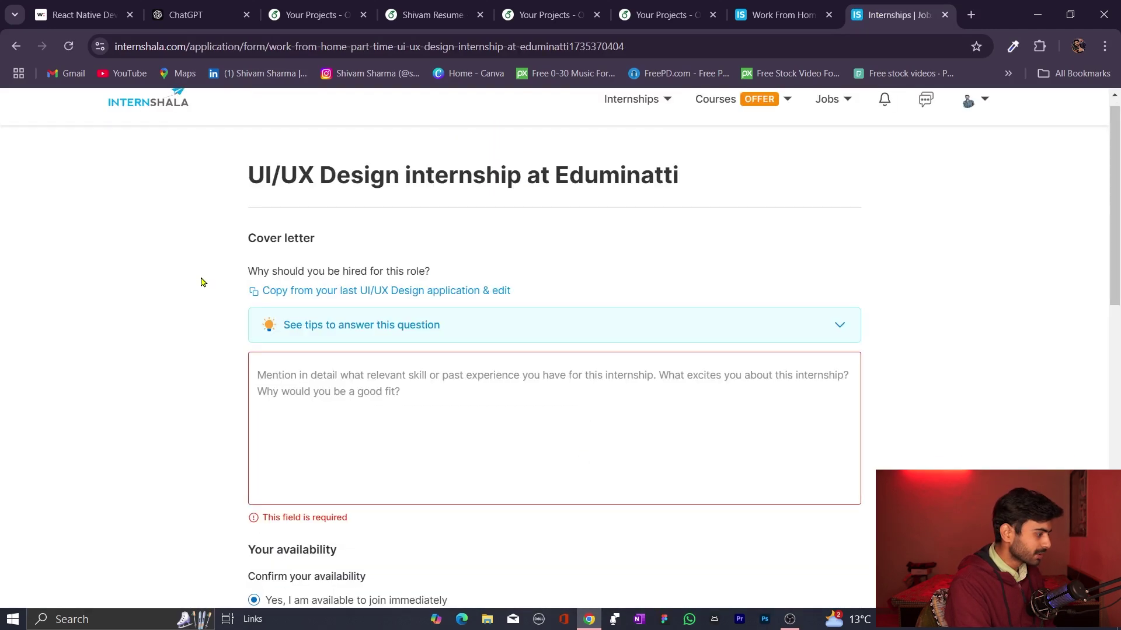
{"action": "left_click_drag", "start_coordinate": [239, 277], "coordinate": [450, 268]}
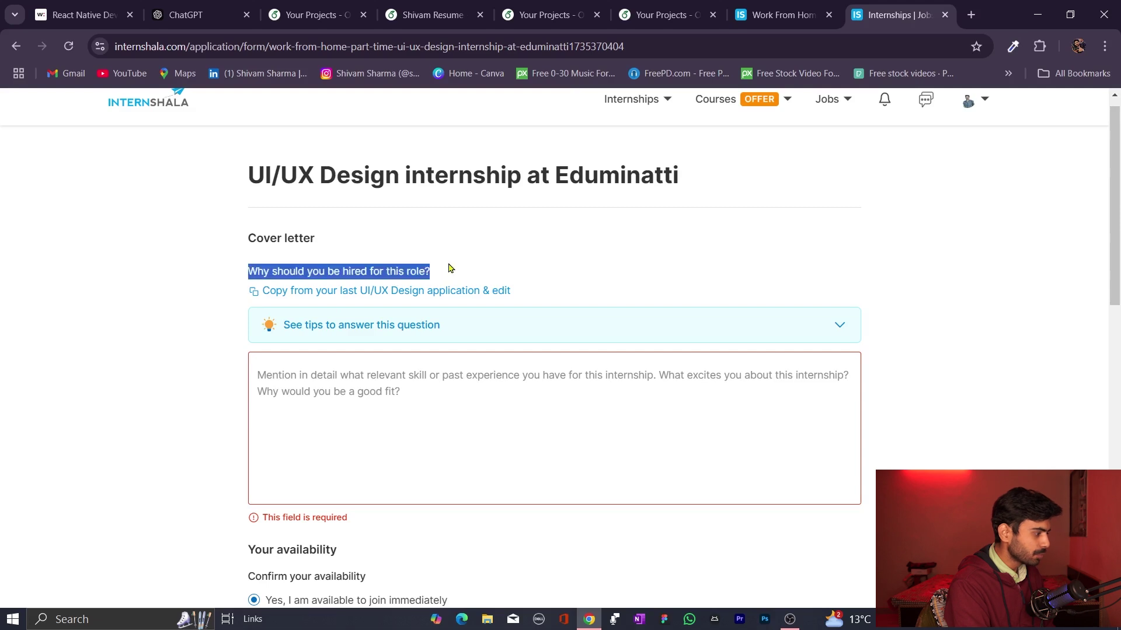
{"action": "left_click", "coordinate": [394, 386]}
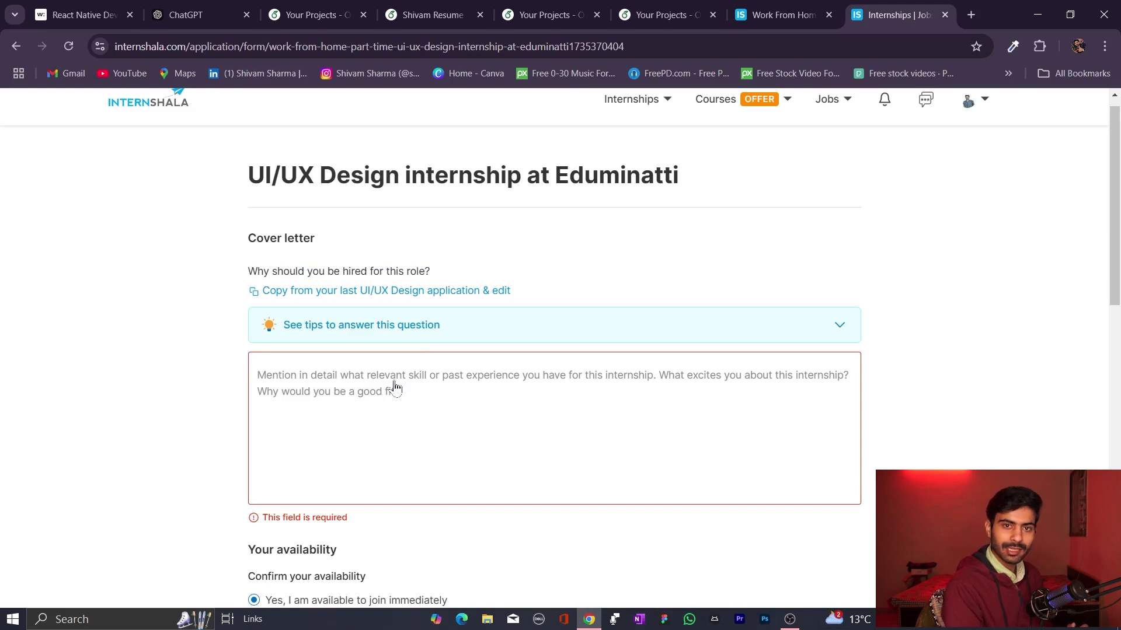
{"action": "left_click_drag", "start_coordinate": [249, 273], "coordinate": [487, 270]}
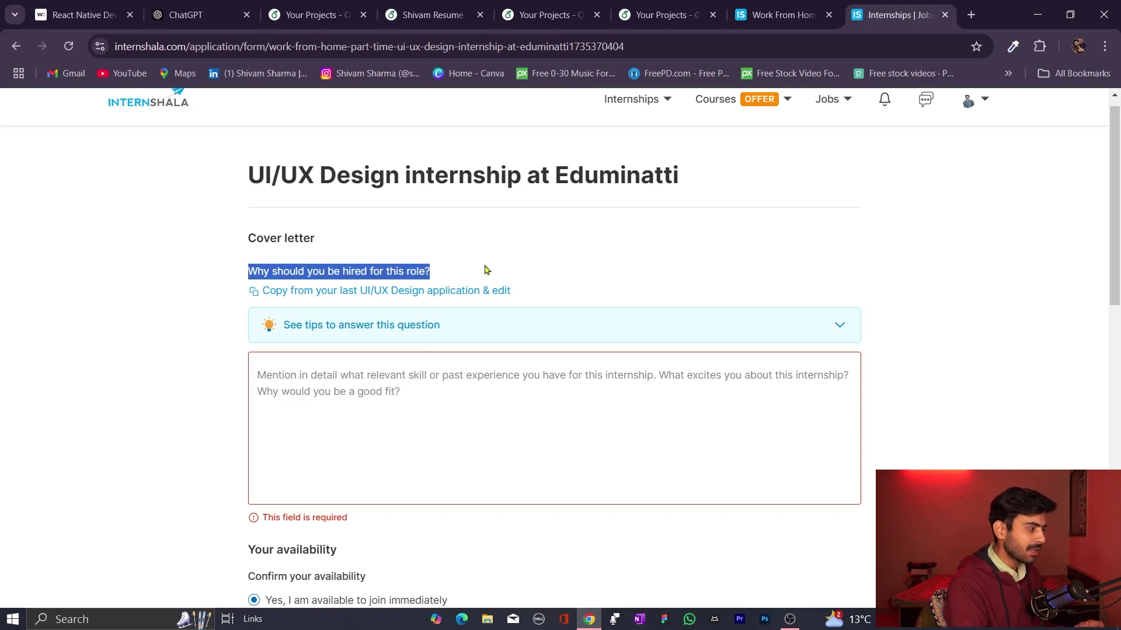
{"action": "left_click", "coordinate": [377, 401]}
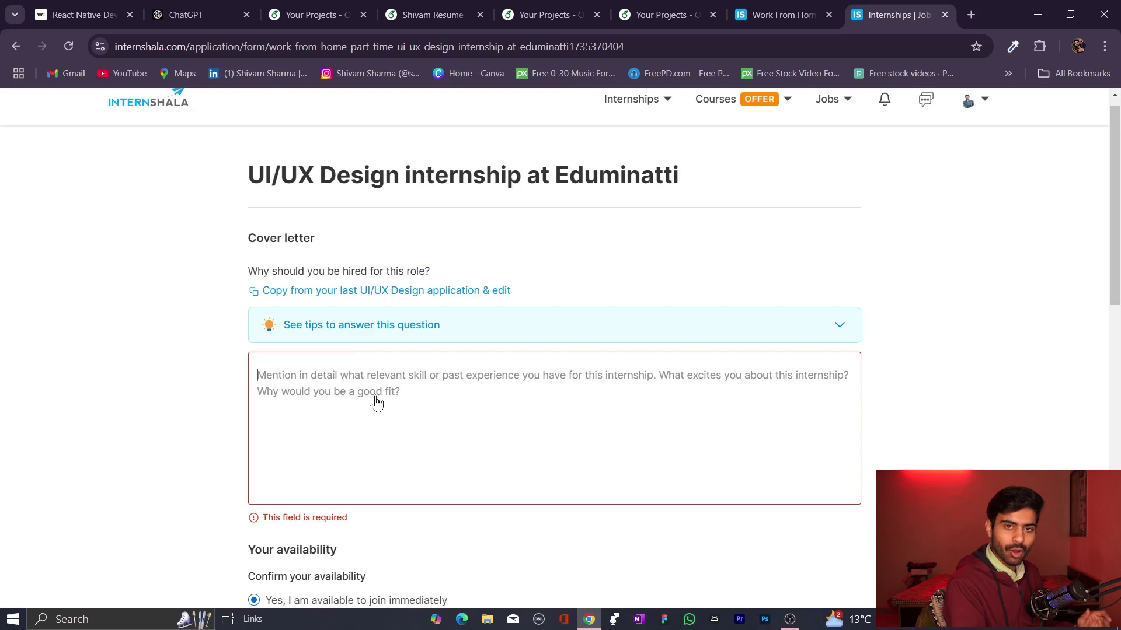
{"action": "left_click_drag", "start_coordinate": [240, 272], "coordinate": [463, 278]}
{"action": "left_click", "coordinate": [379, 396]}
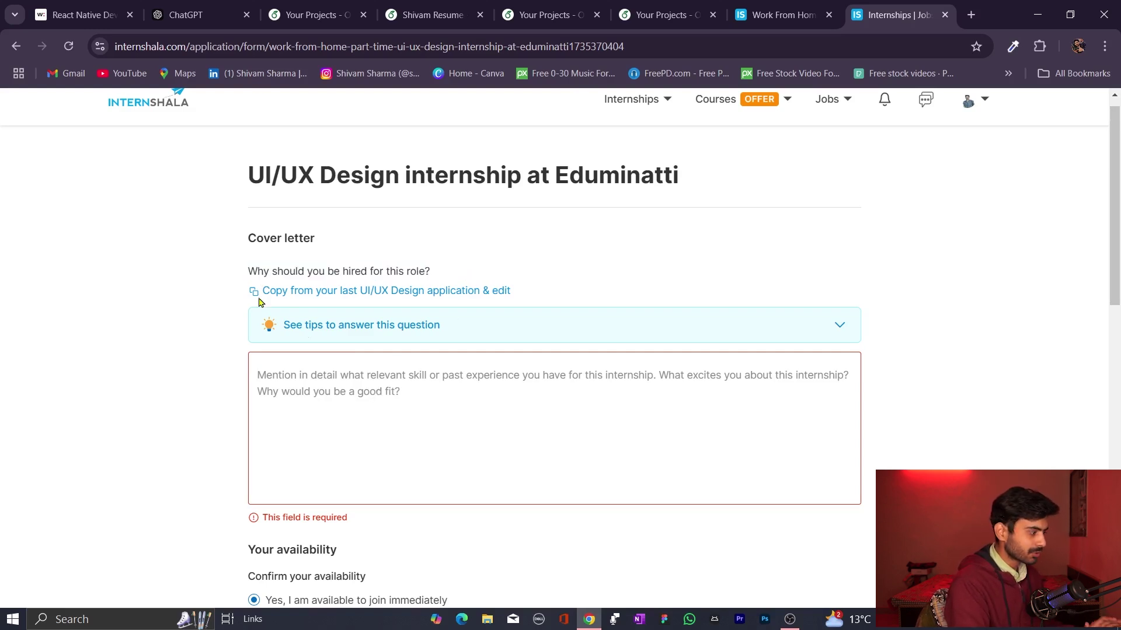
{"action": "left_click_drag", "start_coordinate": [243, 274], "coordinate": [448, 277]}
{"action": "key", "text": "ctrl+c"}
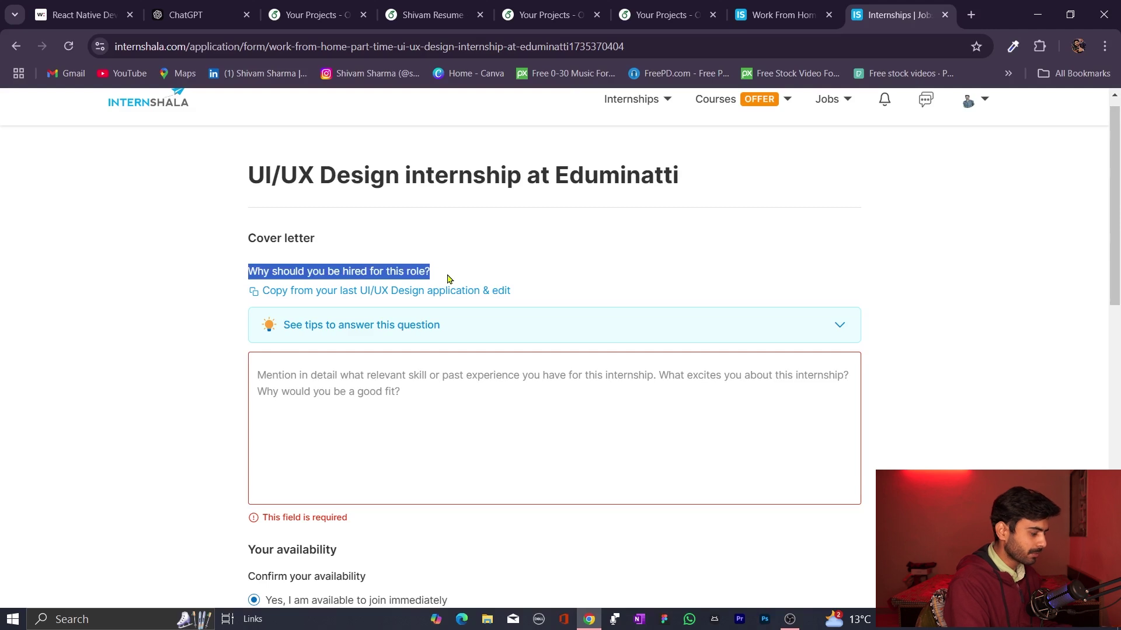
Switch to ChatGPT and ask the copied question "Why should you be hired for this role?" in the Lithem internship chat
{"action": "left_click", "coordinate": [153, 8]}
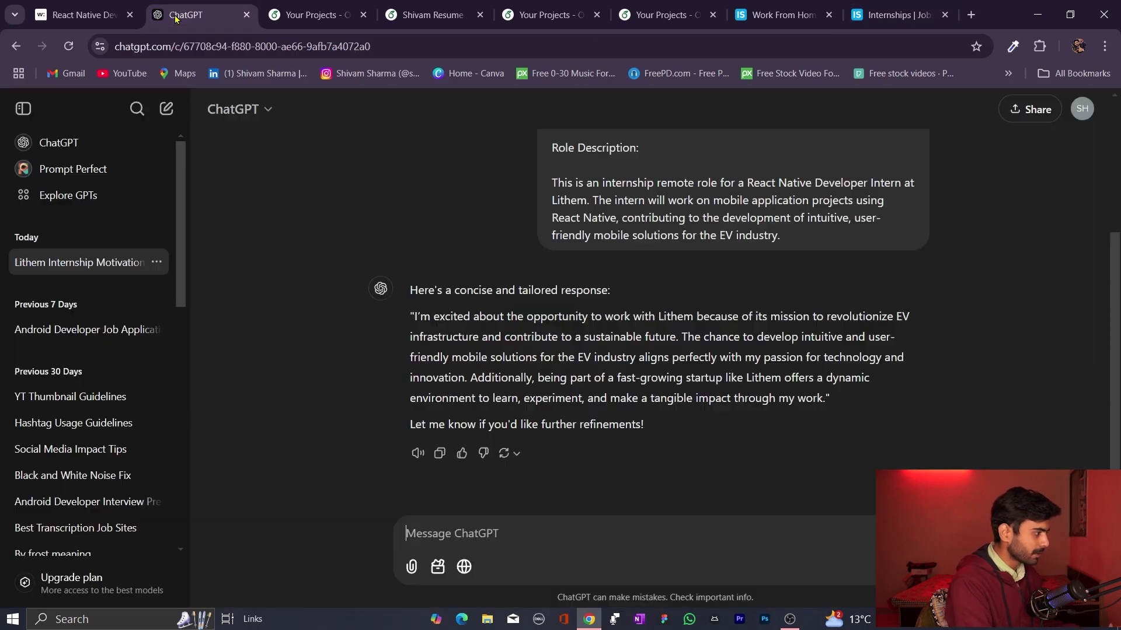
{"action": "left_click", "coordinate": [455, 533]}
{"action": "key", "text": "ctrl+v"}
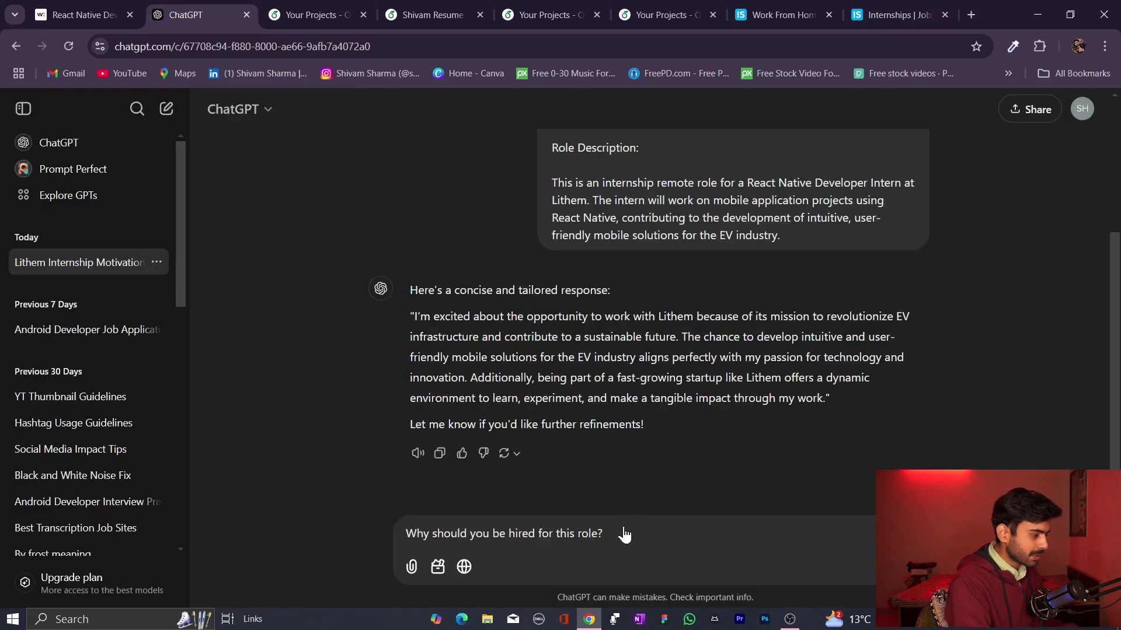
{"action": "left_click_drag", "start_coordinate": [622, 534], "coordinate": [401, 532]}
{"action": "left_click", "coordinate": [622, 538]}
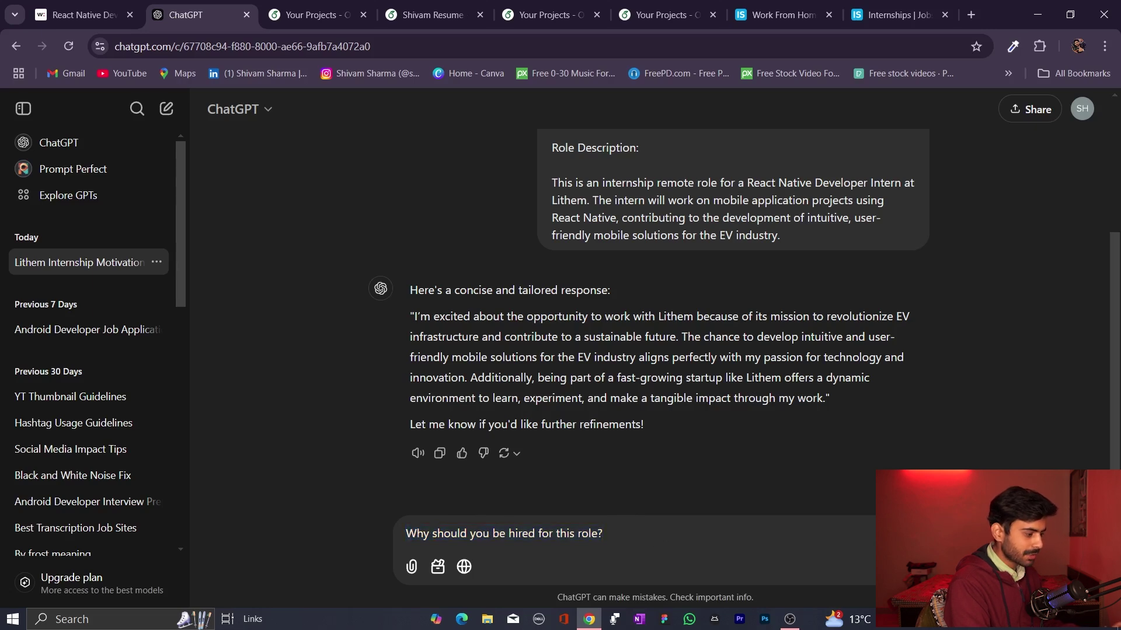
{"action": "key", "text": "Return"}
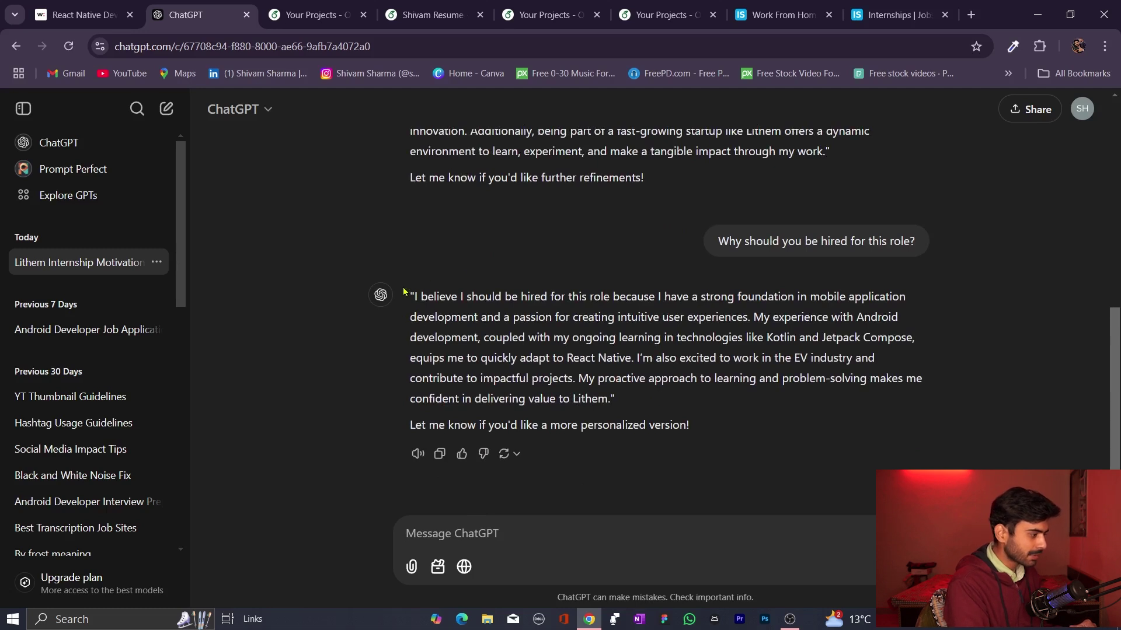
Copy ChatGPT's quoted answer without its closing remark and paste it as the cover letter in the Eduminatti application on Internshala
{"action": "left_click_drag", "start_coordinate": [404, 292], "coordinate": [695, 428]}
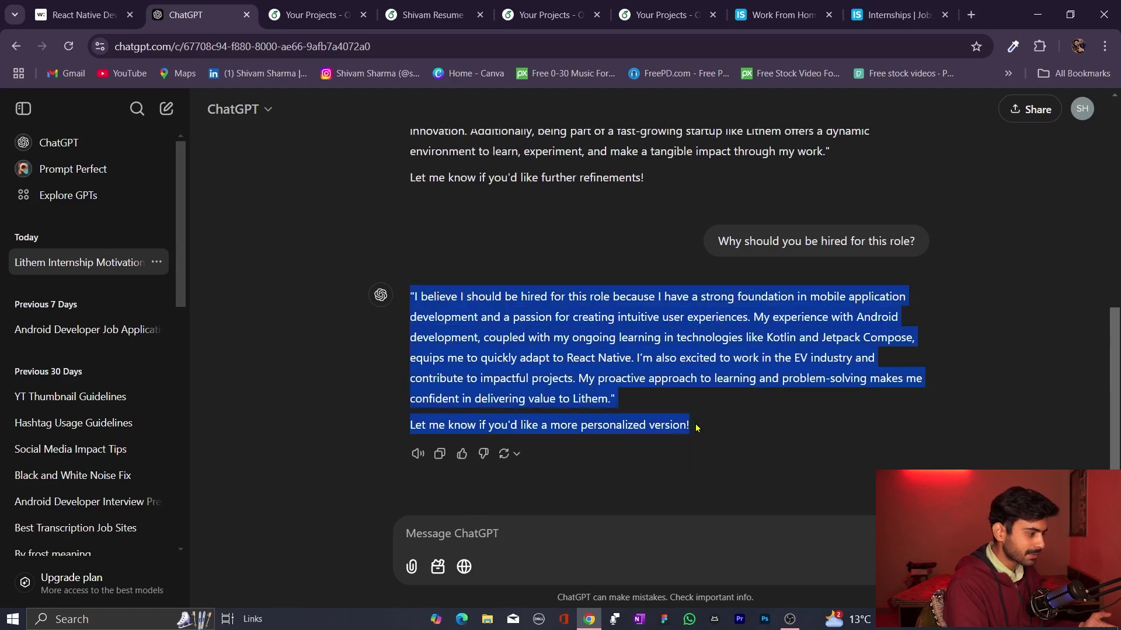
{"action": "left_click", "coordinate": [639, 409]}
{"action": "left_click_drag", "start_coordinate": [411, 293], "coordinate": [630, 400]}
{"action": "key", "text": "ctrl+c"}
{"action": "key", "text": "ctrl+9"}
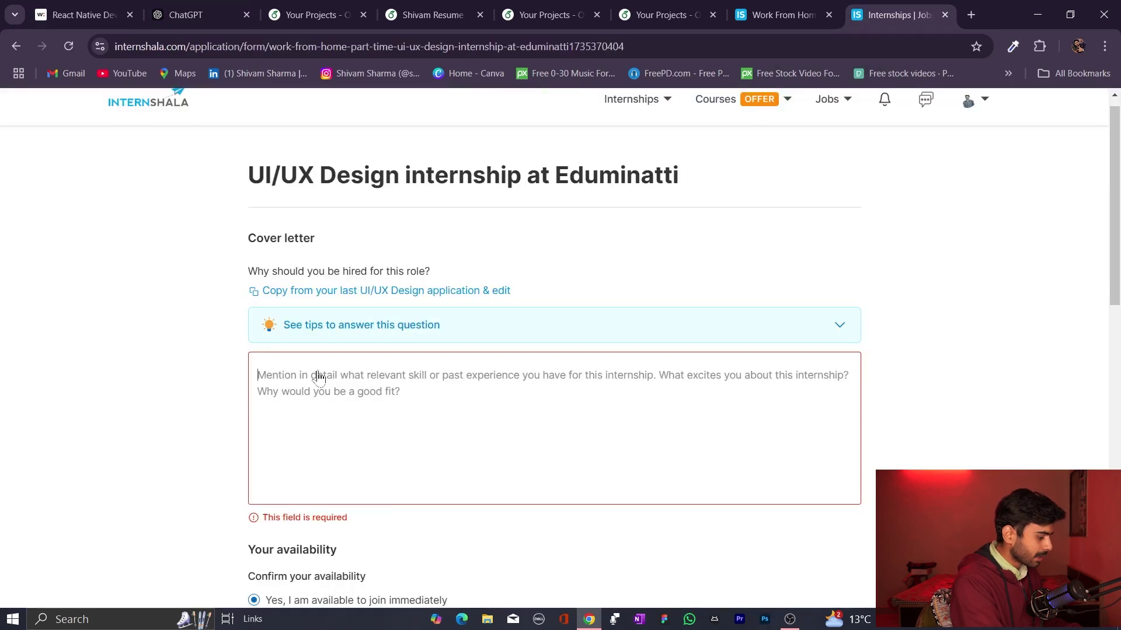
{"action": "key", "text": "ctrl+v"}
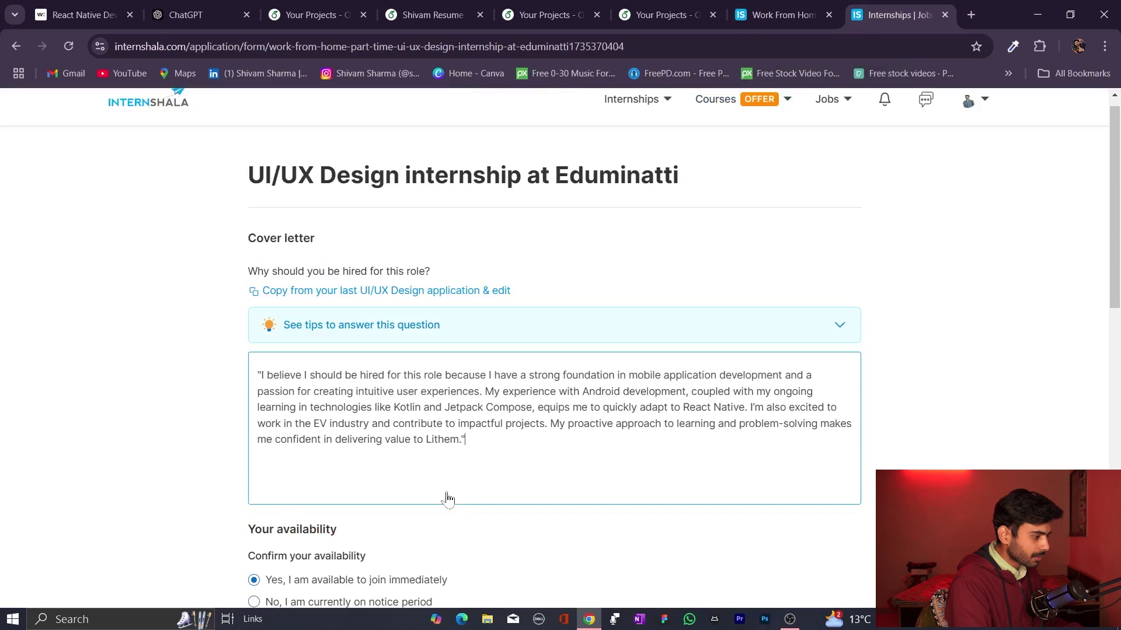
Check the availability and custom resume sections, submit the Eduminatti application, and look through the suggested similar internships
{"action": "scroll", "coordinate": [447, 499], "scroll_direction": "down", "scroll_amount": 6}
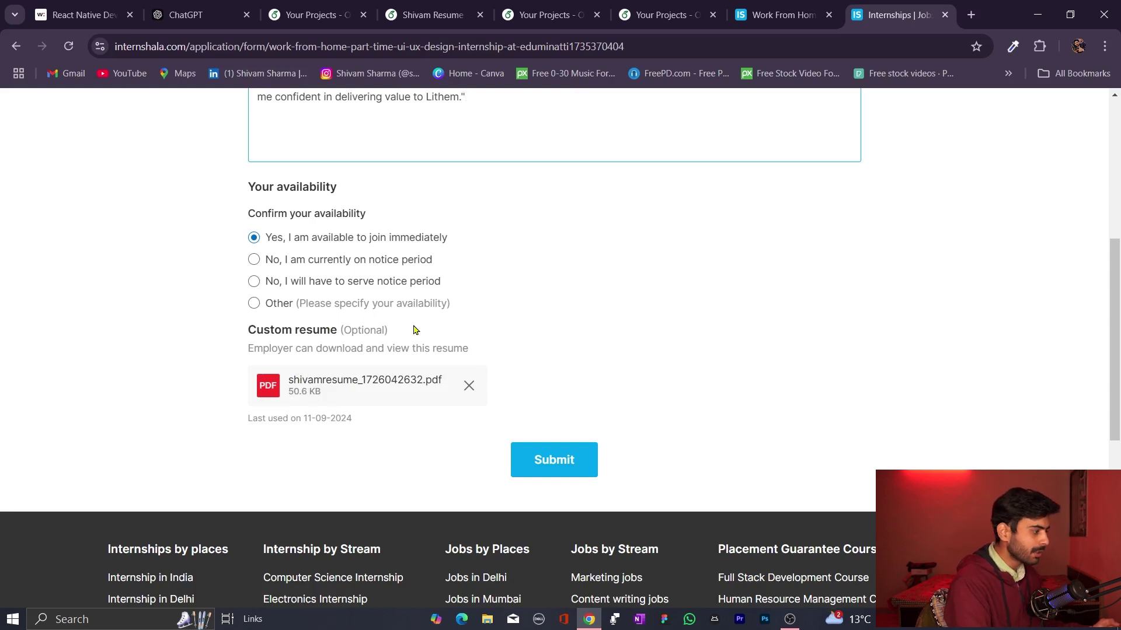
{"action": "scroll", "coordinate": [413, 330], "scroll_direction": "up", "scroll_amount": 6}
{"action": "left_click", "coordinate": [990, 117]}
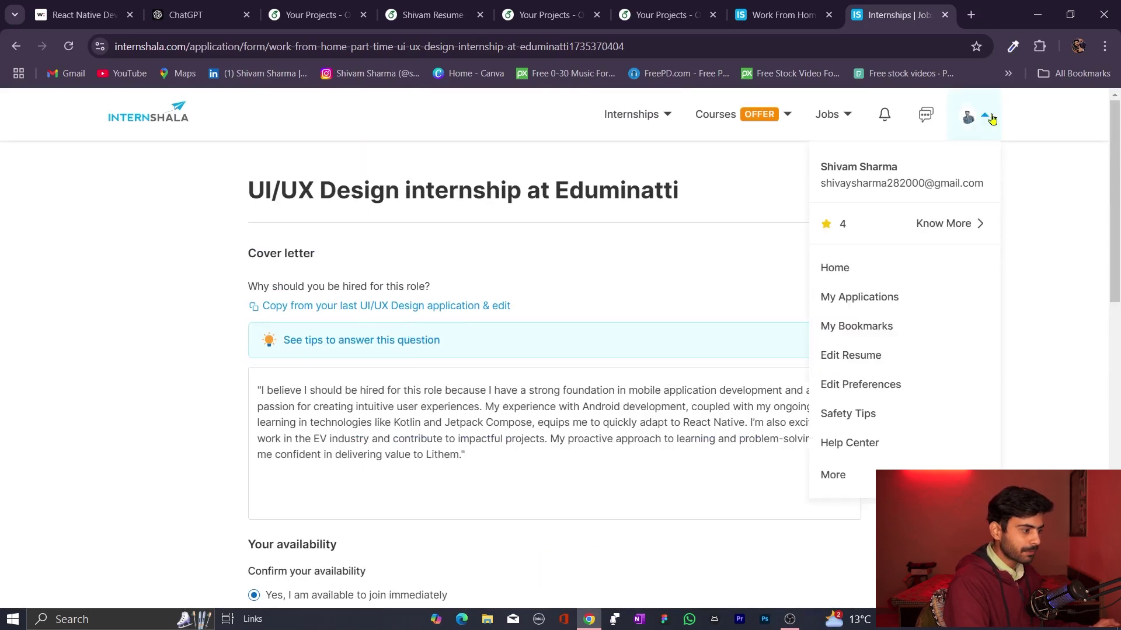
{"action": "scroll", "coordinate": [523, 514], "scroll_direction": "down", "scroll_amount": 3}
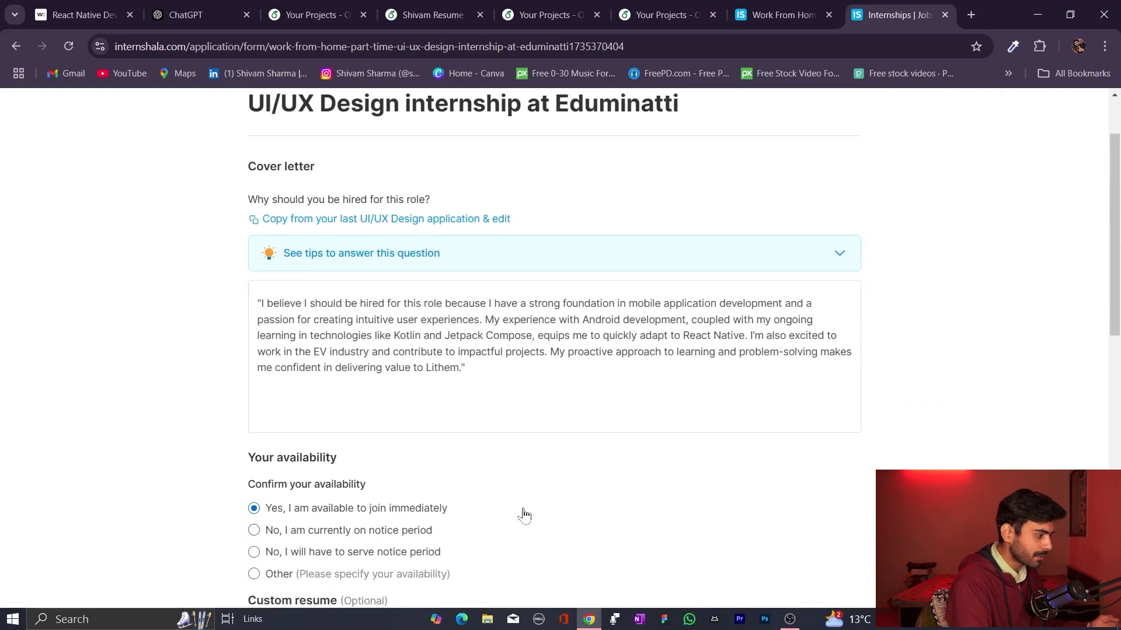
{"action": "scroll", "coordinate": [523, 511], "scroll_direction": "down", "scroll_amount": 4}
{"action": "left_click", "coordinate": [540, 474]}
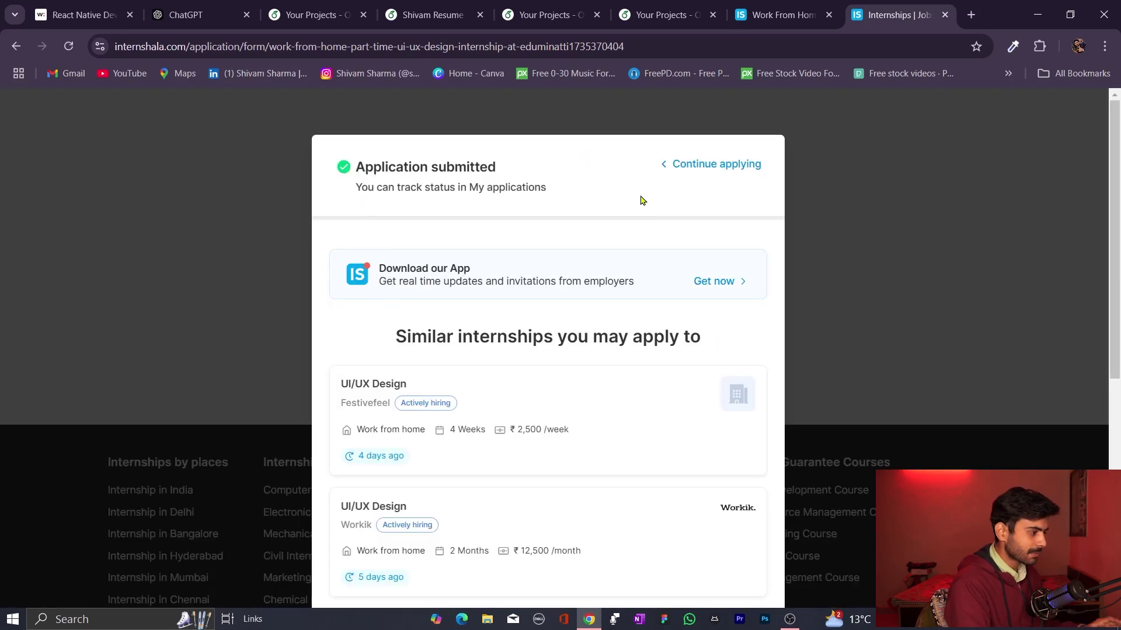
{"action": "scroll", "coordinate": [435, 504], "scroll_direction": "down", "scroll_amount": 5}
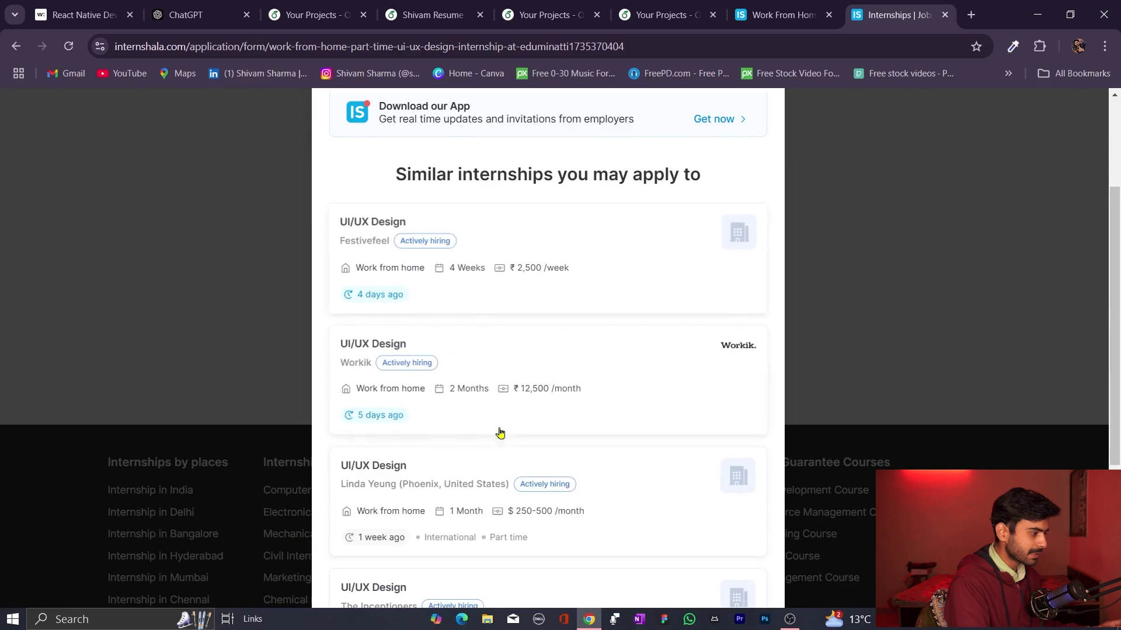
{"action": "scroll", "coordinate": [514, 492], "scroll_direction": "down", "scroll_amount": 2}
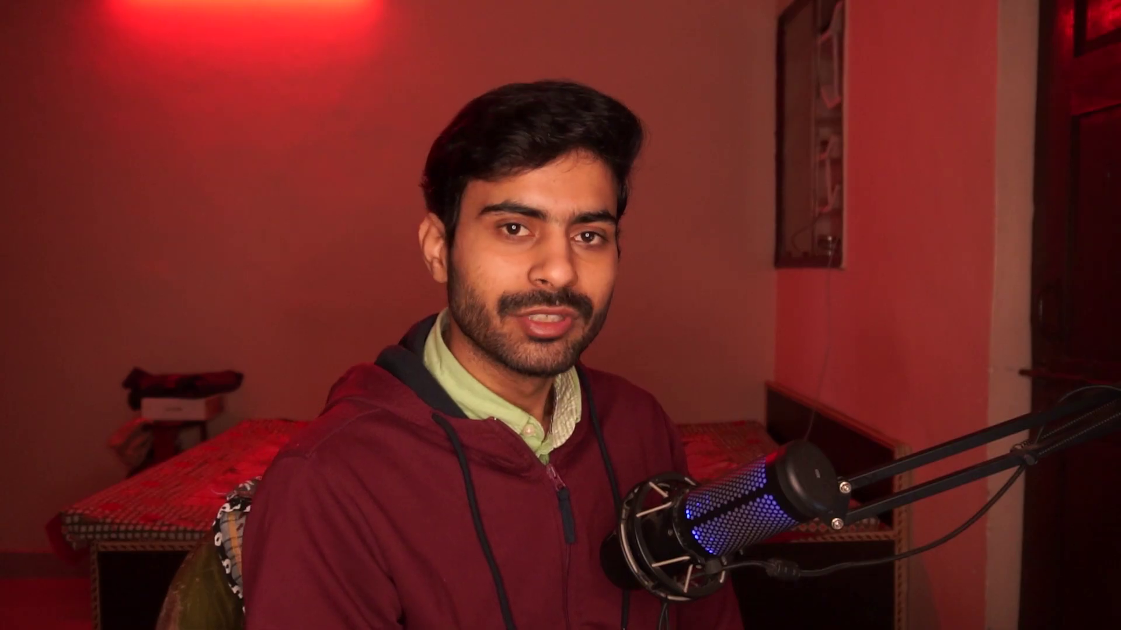